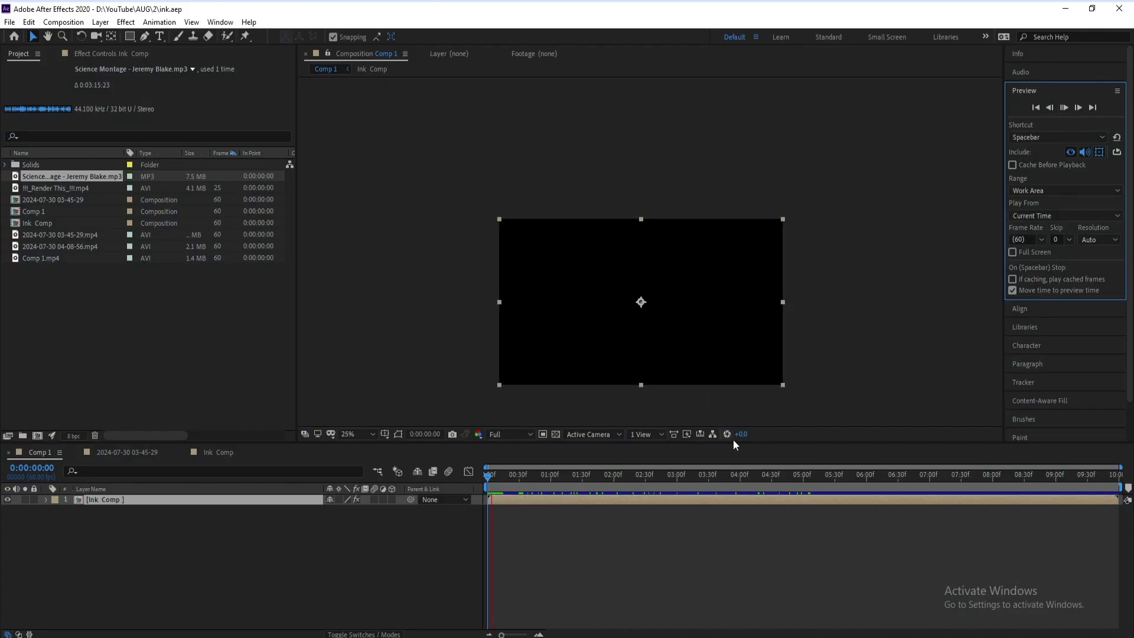
Step: Preview the finished ink animation in Comp 1 and scrub back through the timeline
key("space")
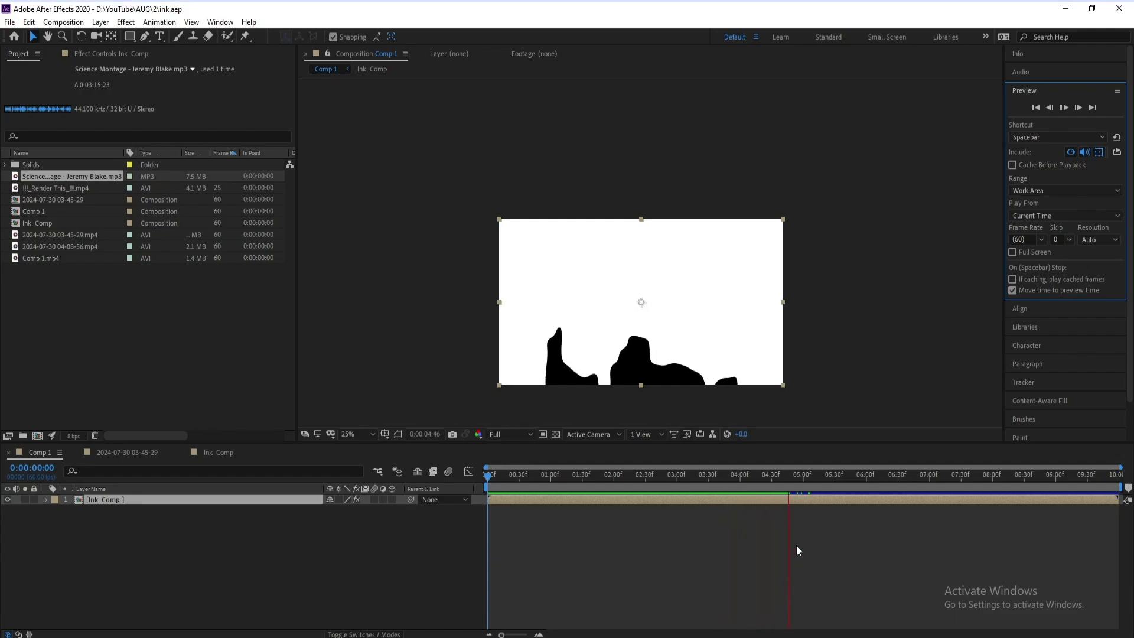
mouse_move(824, 476)
left_mouse_down()
mouse_move(509, 488)
mouse_move(672, 487)
left_mouse_up()
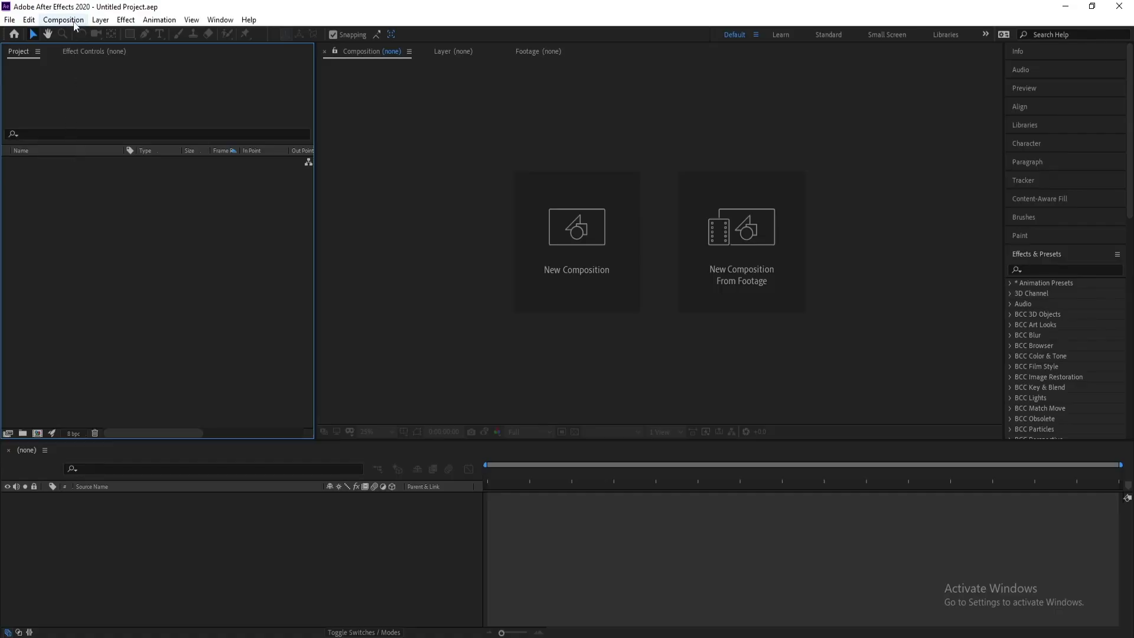
Step: Create a new 1920 x 1080 composition named Comp 1 at 60 fps with a 10-second duration
left_click(63, 20)
left_click(65, 32)
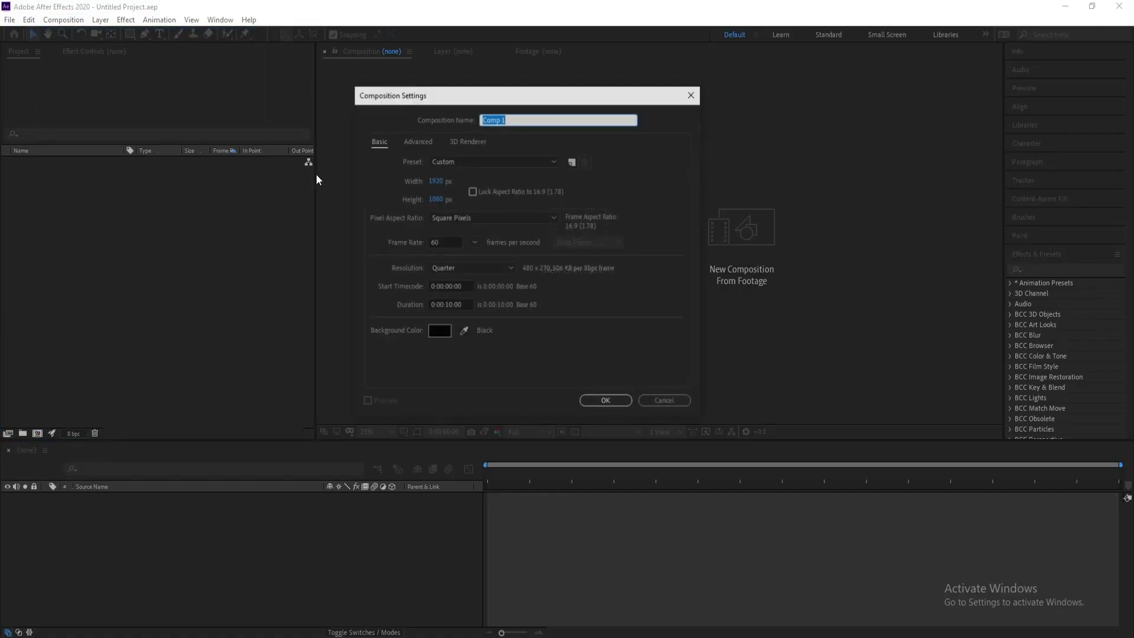
left_click(606, 402)
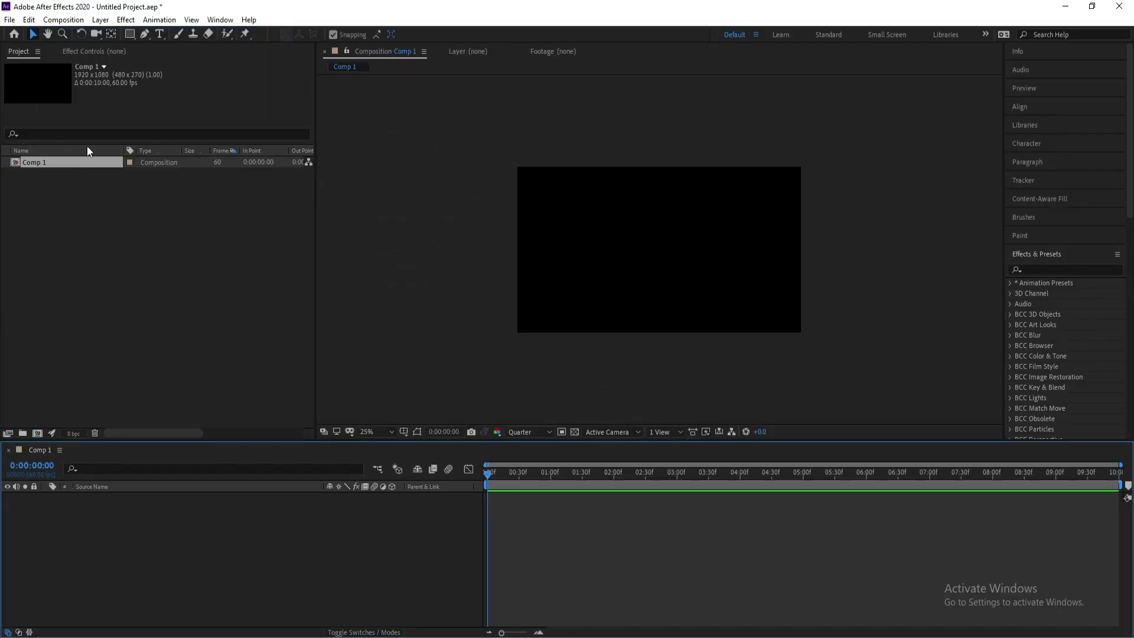
Step: Add a white (FFFFFF) solid layer named Ink at the full 1920 x 1080 composition size
left_click(100, 19)
mouse_move(123, 37)
left_click(290, 48)
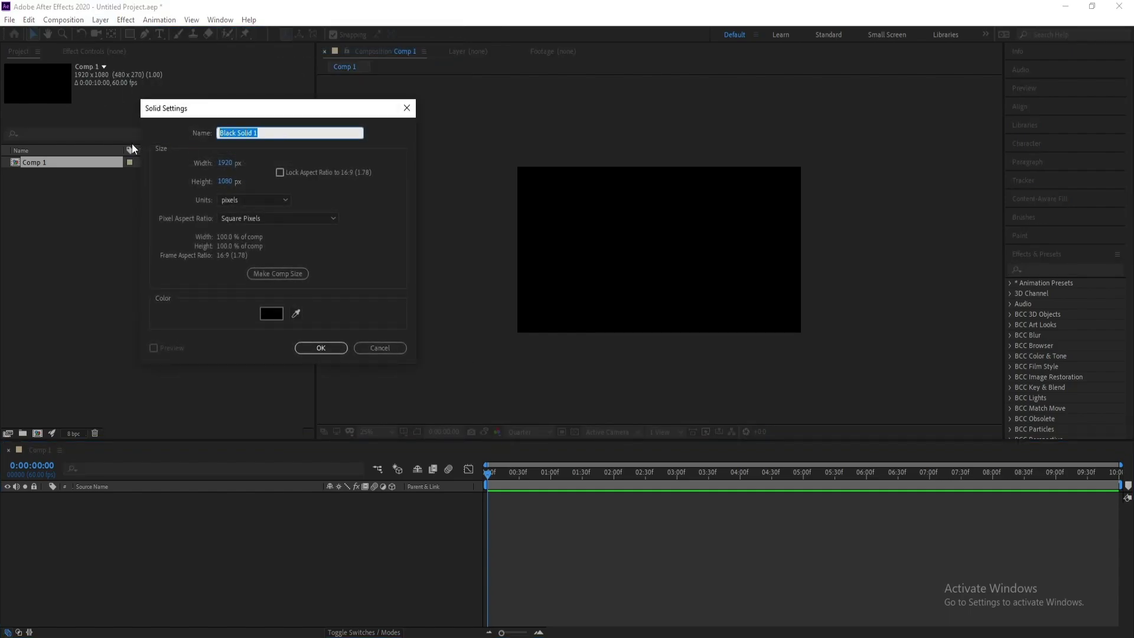
type("Ink")
left_click(268, 315)
left_click_drag(100, 479, 2, 357)
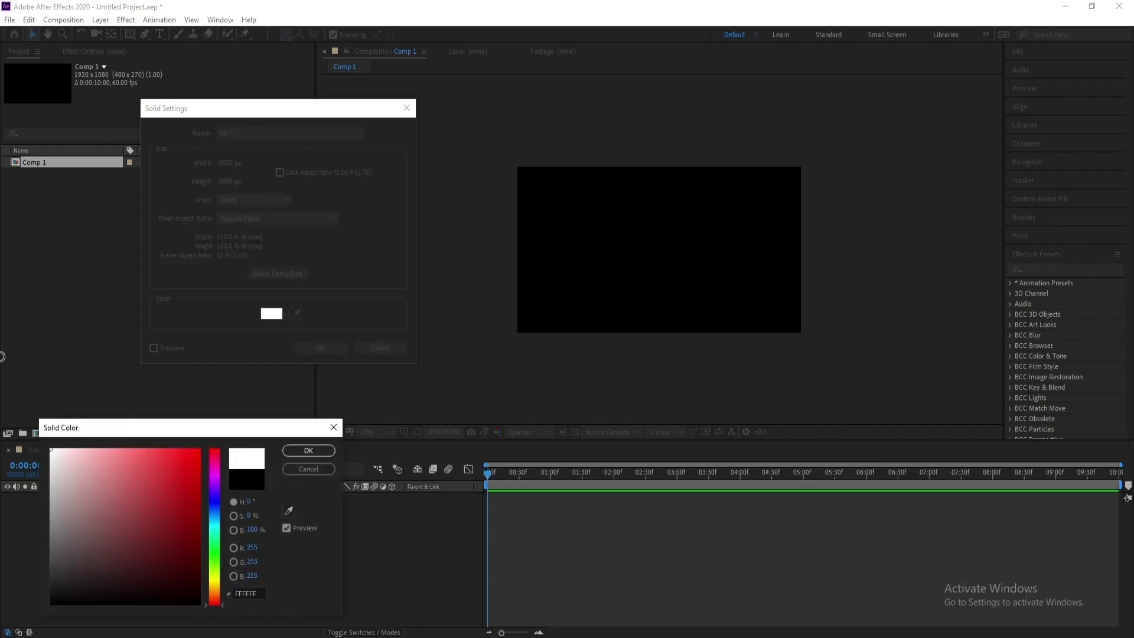
left_click(305, 451)
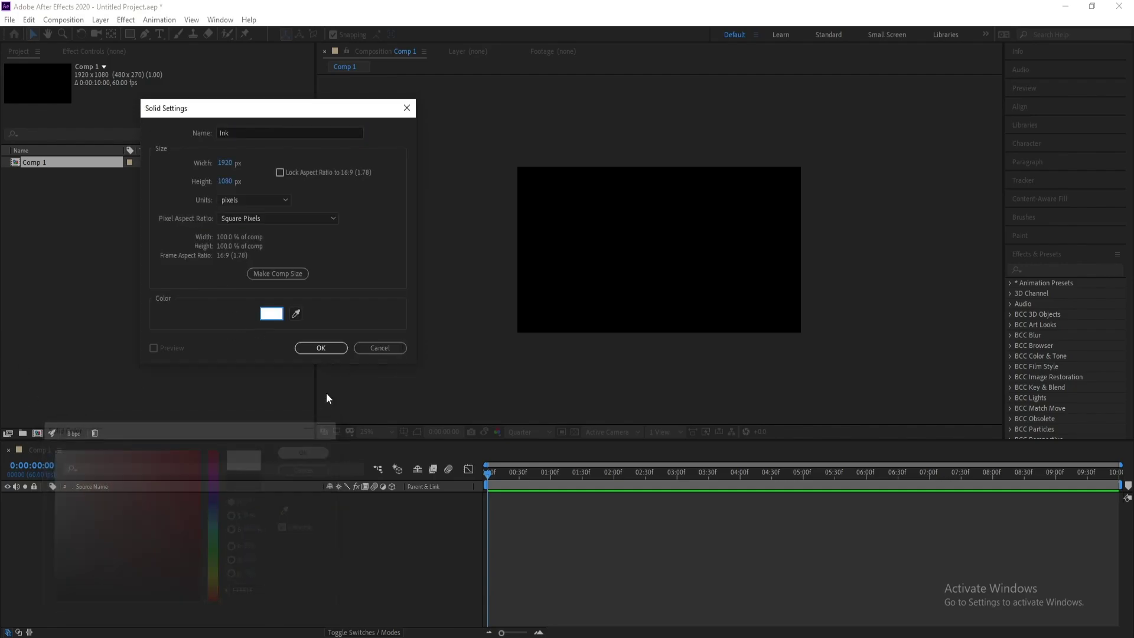
left_click(321, 347)
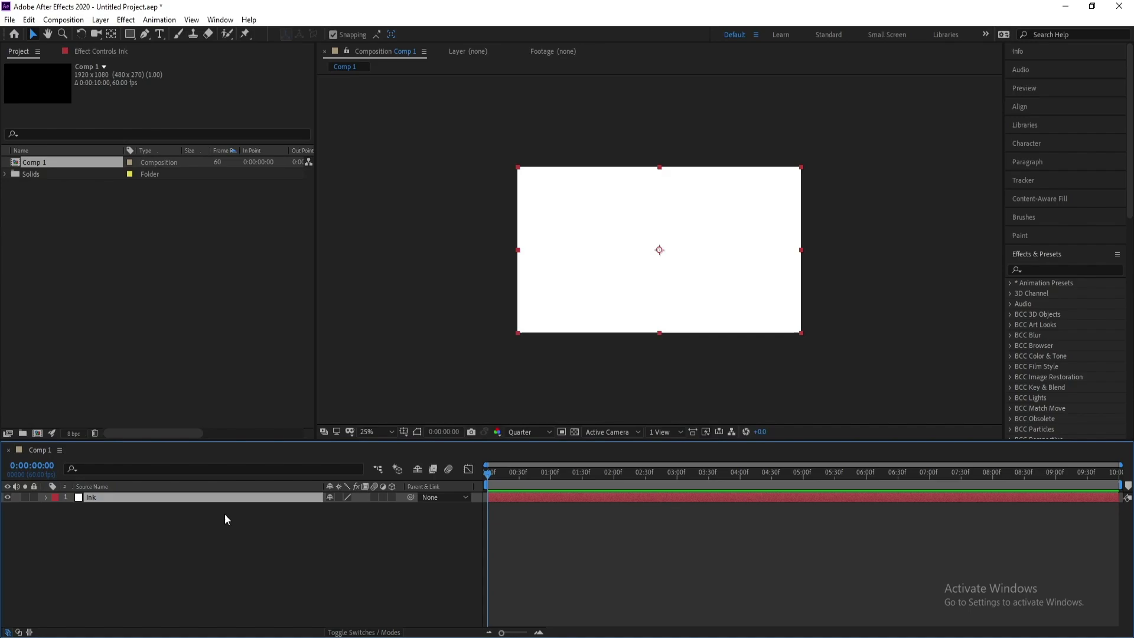
Step: Draw a straight vertical mask path with the Pen tool near the Ink layer's left edge, extending past the frame's top and bottom
left_click(145, 34)
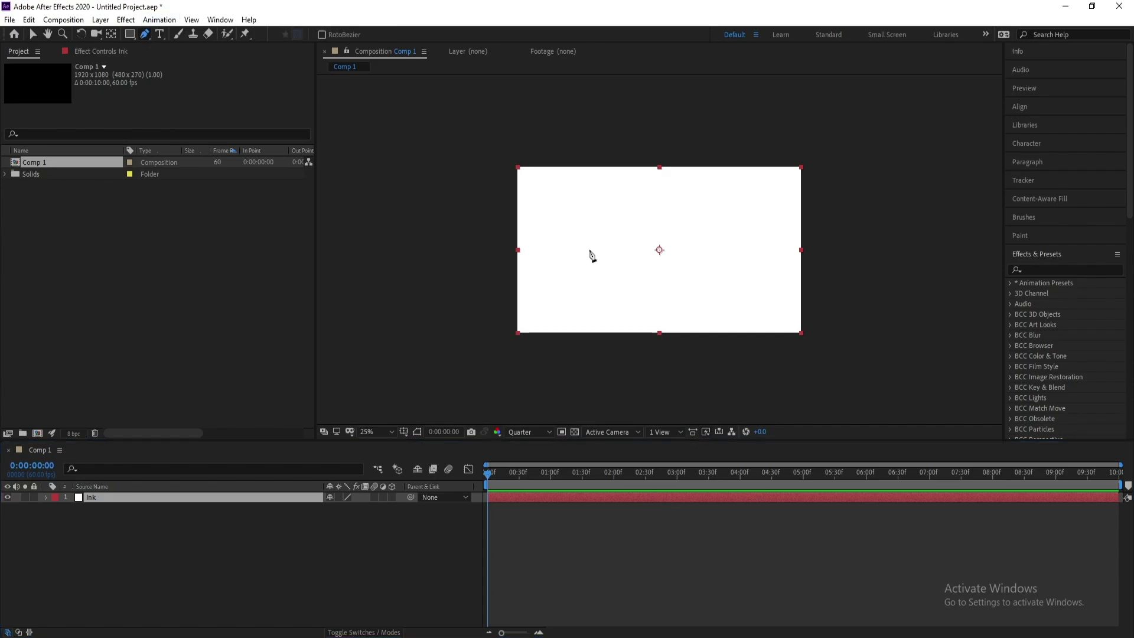
left_click(531, 162)
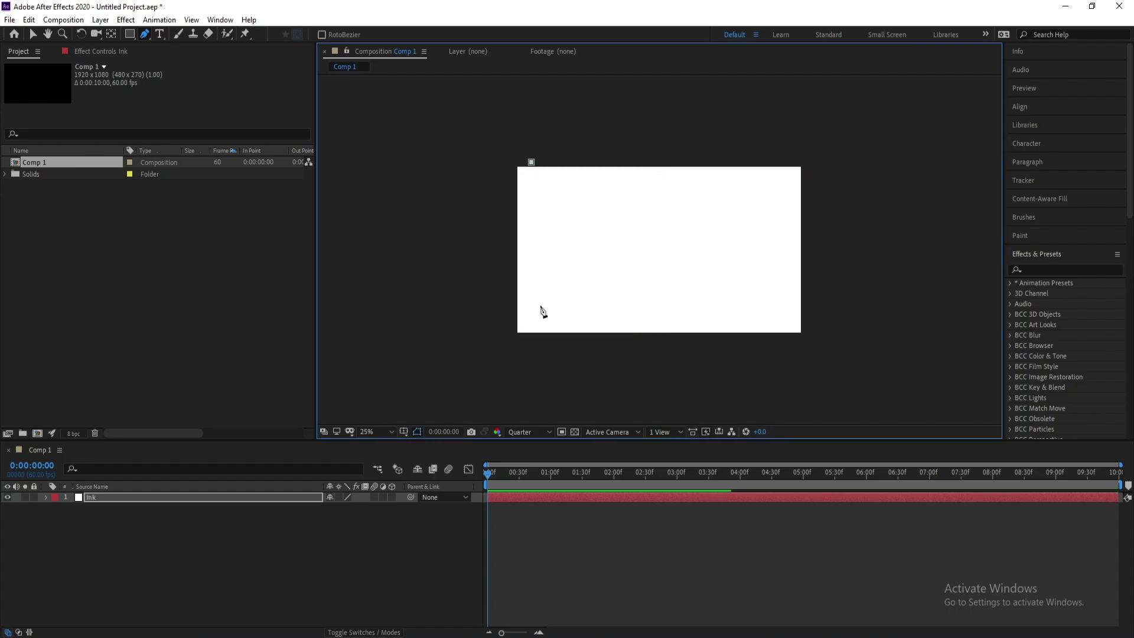
left_click(540, 345, "shift")
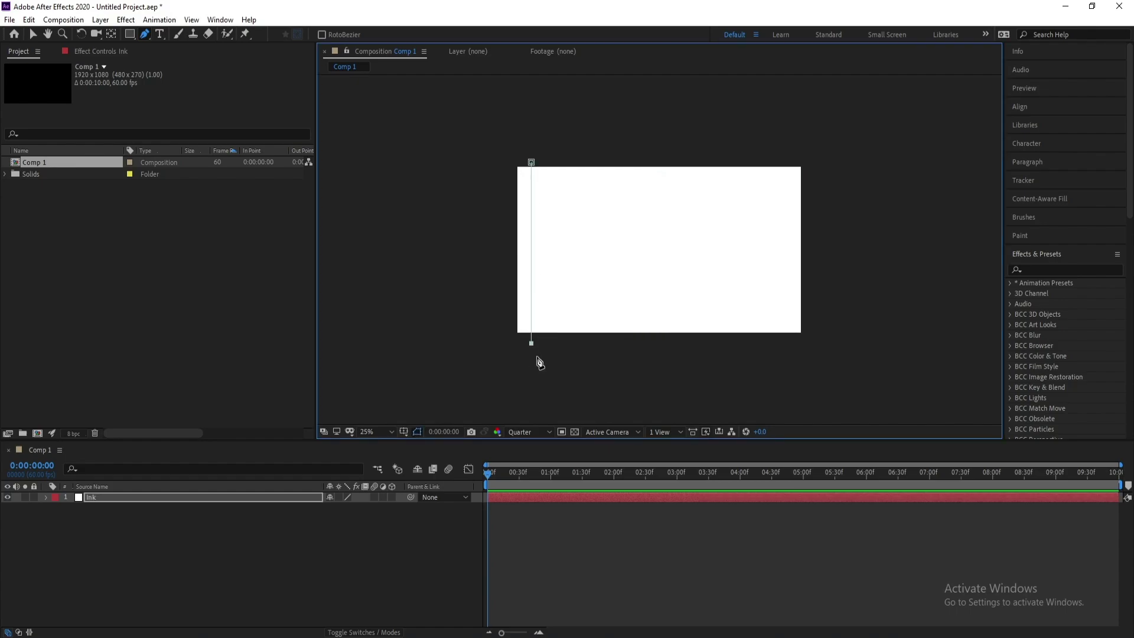
scroll(556, 298, "up", 2)
key("space")
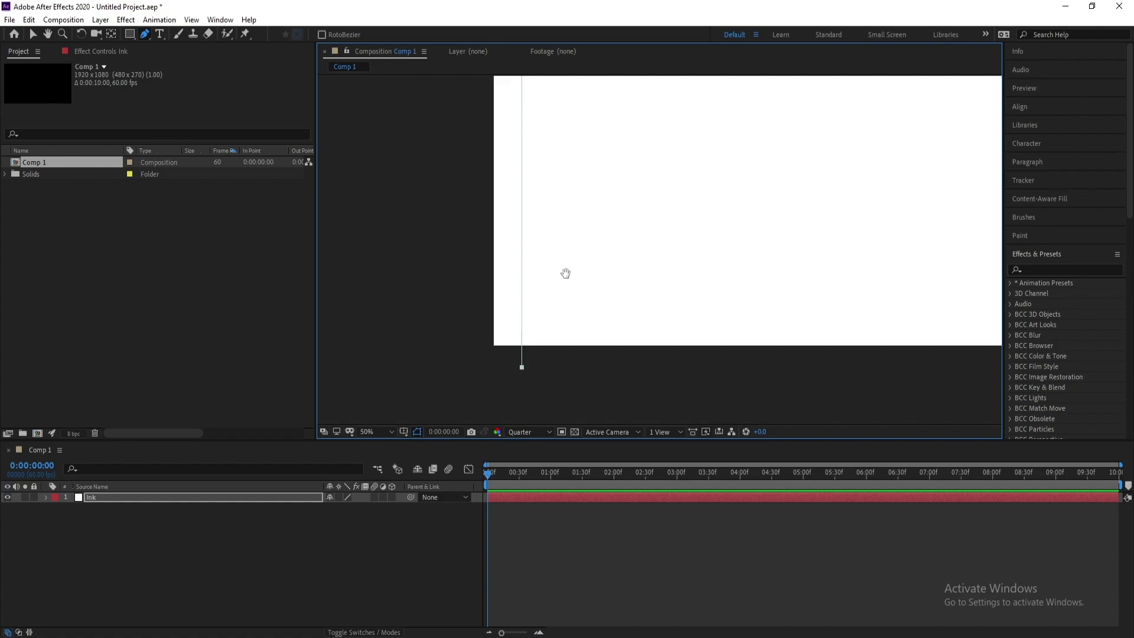
left_click_drag(565, 273, 506, 314)
key("comma")
key("g")
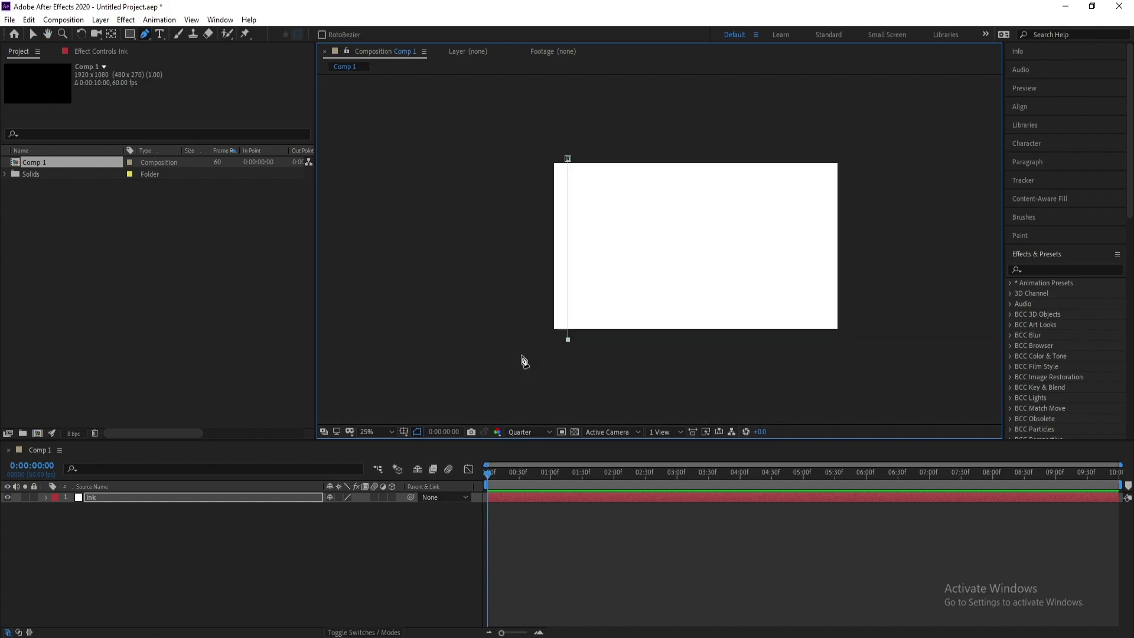
Step: Move the vertical mask path closer to the left edge of the Ink layer
left_click(33, 34)
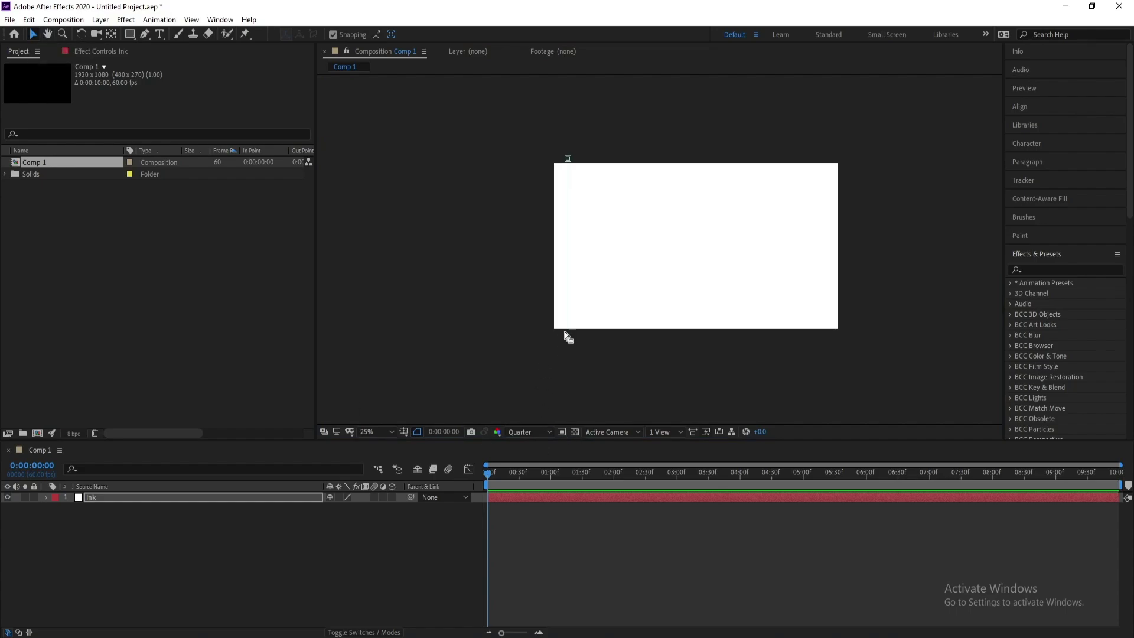
left_click_drag(568, 341, 558, 342)
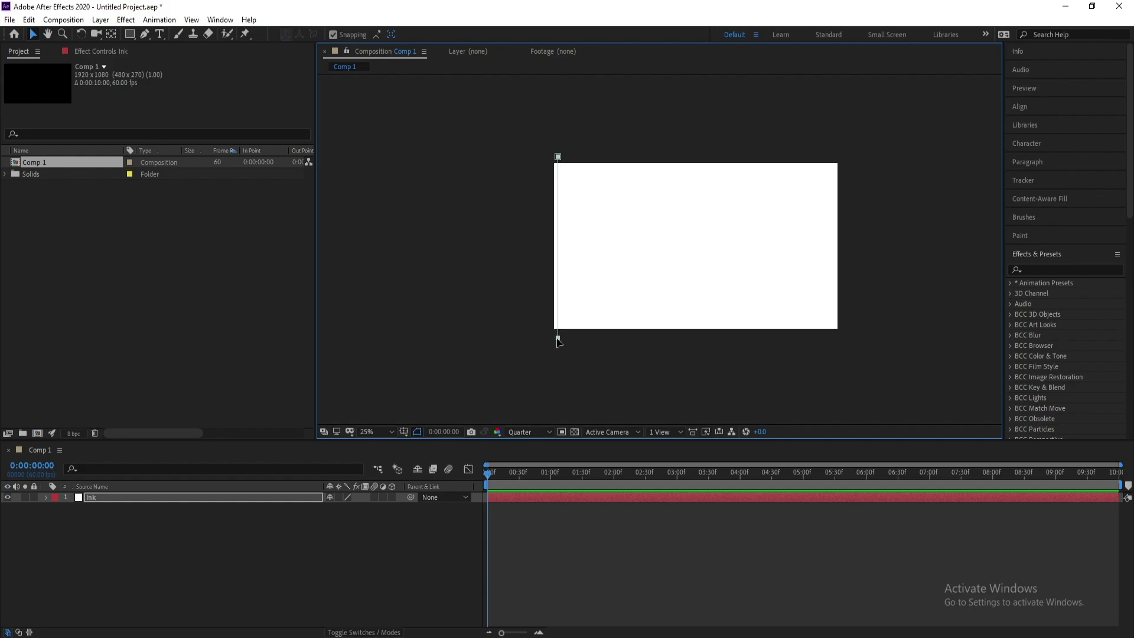
left_click_drag(647, 260, 603, 275)
scroll(534, 282, "up", 1)
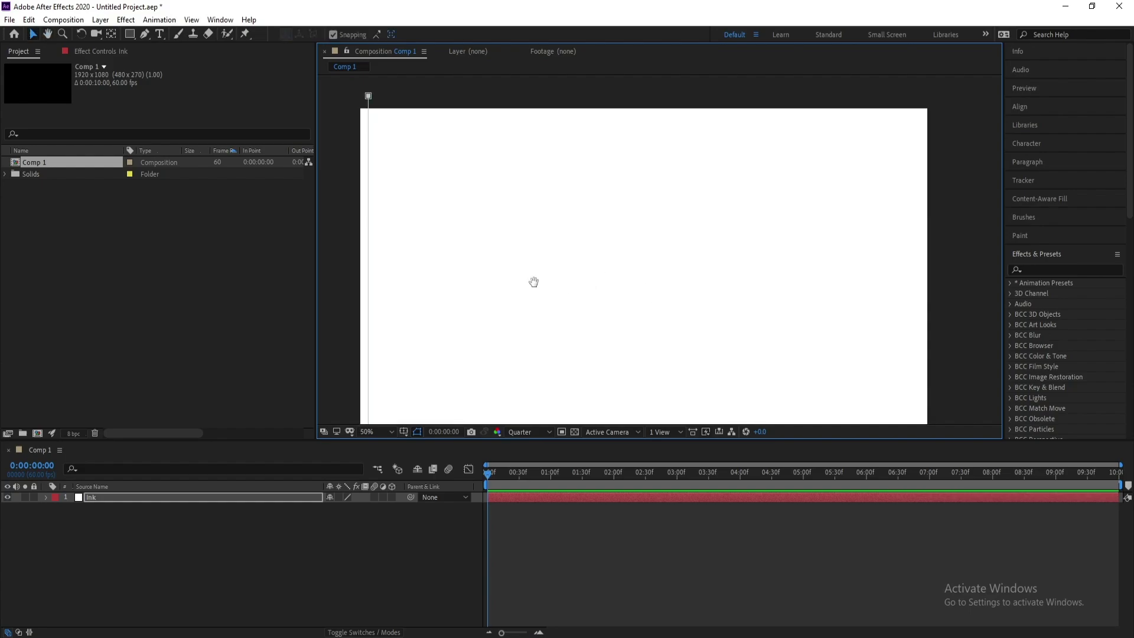
left_click_drag(518, 269, 576, 315)
scroll(597, 289, "down", 1)
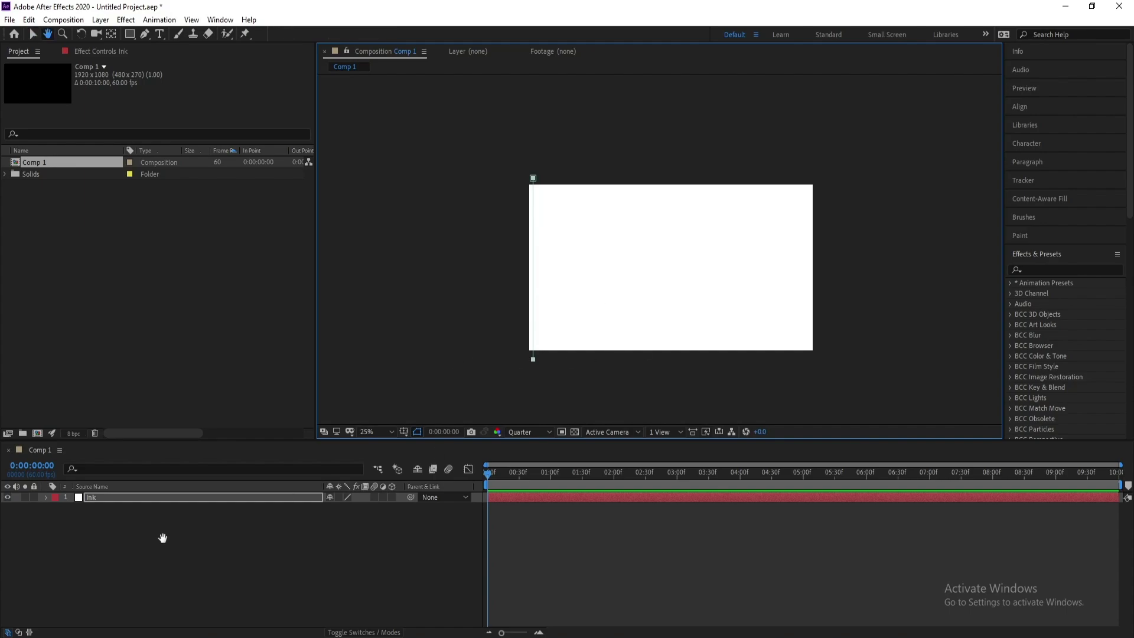
Step: Duplicate Mask 1 on the Ink layer and shift the copy slightly to the right of the original
left_click(116, 502)
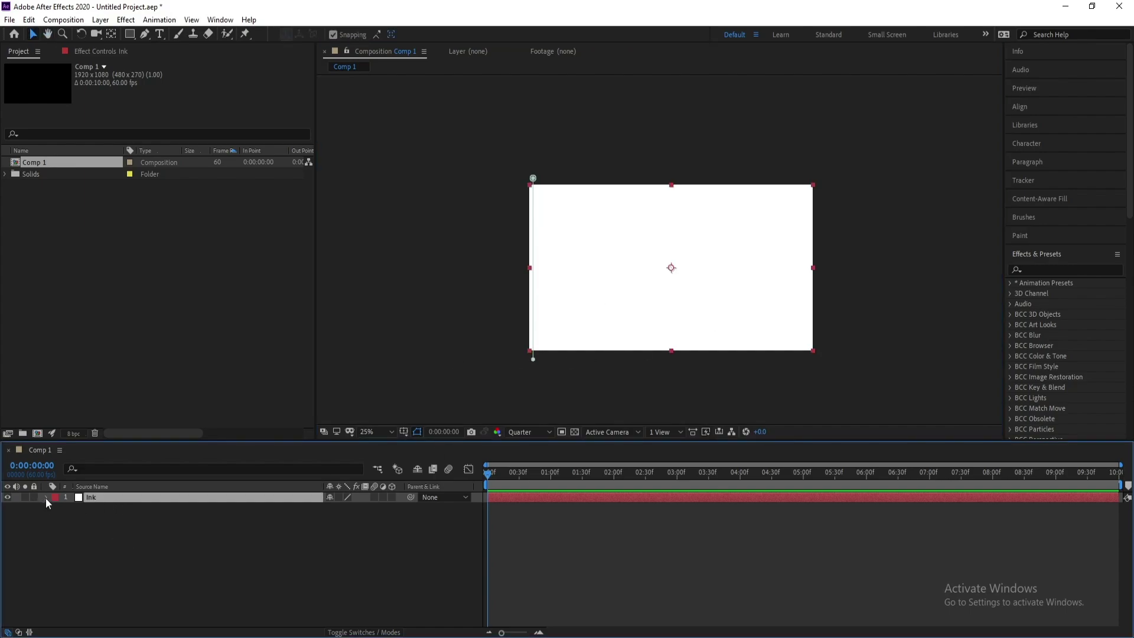
left_click(46, 498)
left_click(56, 508)
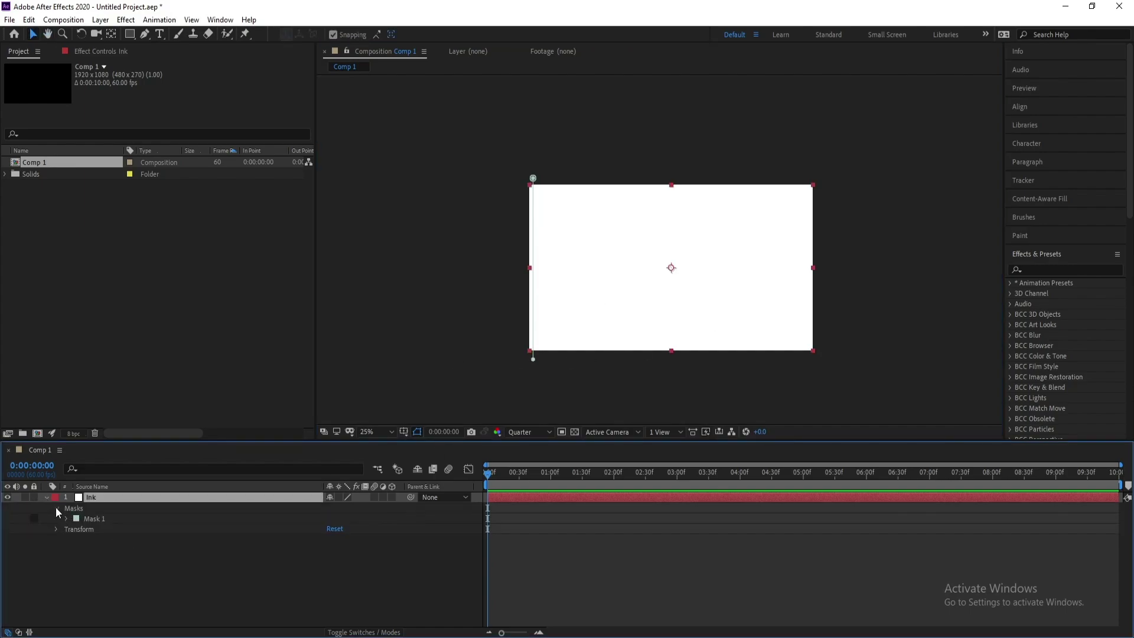
left_click(97, 520)
key("ctrl+d")
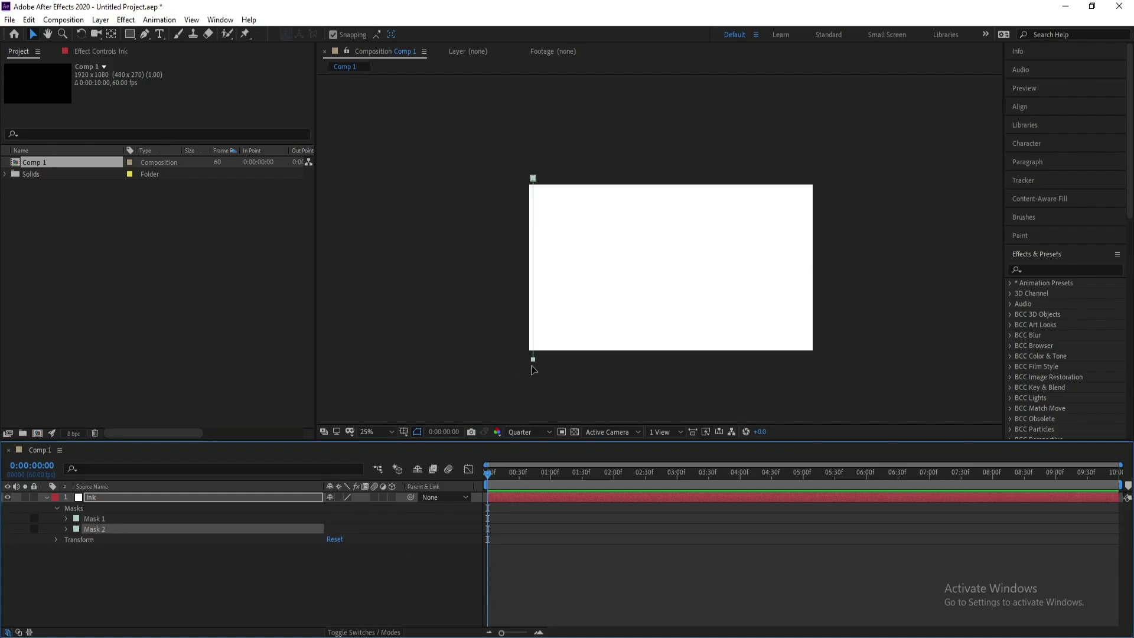
left_click_drag(534, 359, 542, 359)
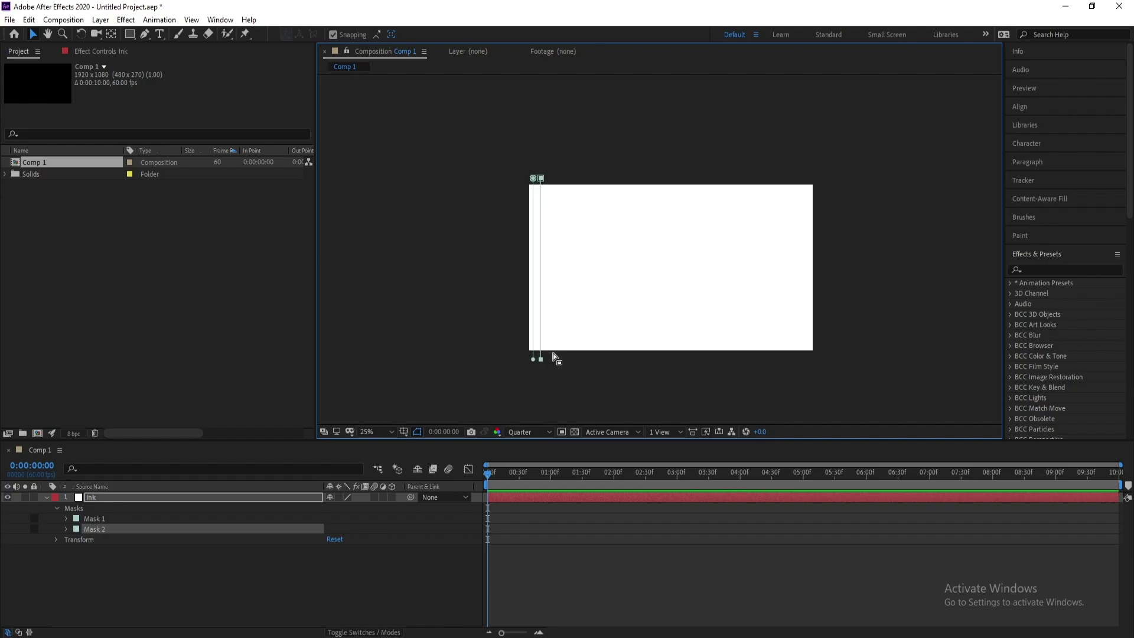
Step: Keep duplicating the vertical mask and shifting each copy right until closely spaced lines span the whole frame width
key("ctrl+d")
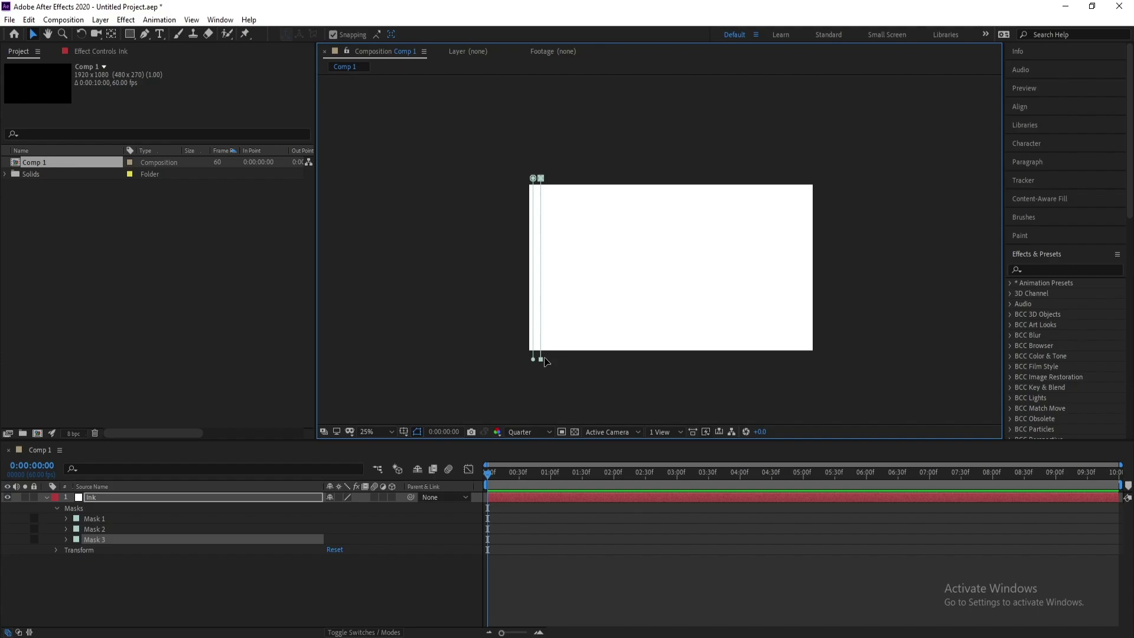
left_click_drag(542, 359, 552, 362)
key("ctrl+d")
left_click_drag(550, 359, 570, 359)
key("ctrl+d")
key("ctrl+d")
key("ctrl+d")
left_click_drag(570, 359, 608, 362)
key("ctrl+d")
left_click_drag(608, 361, 615, 361)
key("ctrl+d")
left_click_drag(615, 361, 624, 361)
key("ctrl+d")
left_click_drag(624, 361, 703, 360)
key("ctrl+d")
key("ctrl+d")
left_click_drag(704, 360, 713, 360)
key("ctrl+d")
left_click_drag(713, 361, 784, 364)
key("ctrl+d")
key("ctrl+d")
key("ctrl+d")
key("ctrl+d")
left_click_drag(784, 365, 792, 364)
key("ctrl+d")
left_click_drag(793, 365, 800, 365)
key("ctrl+d")
left_click_drag(801, 365, 810, 361)
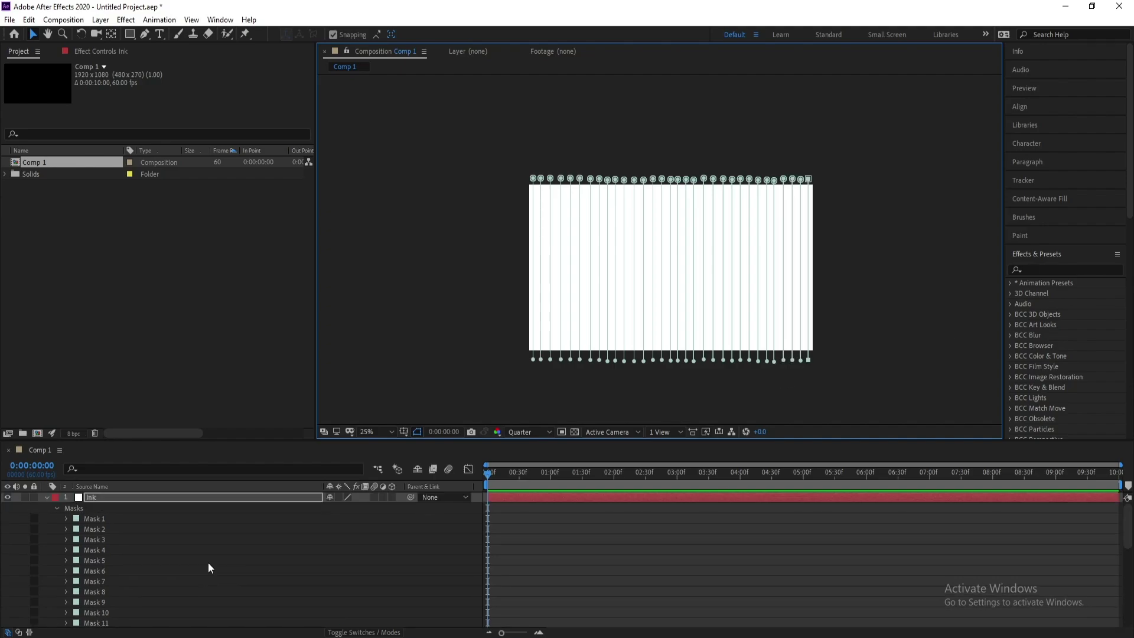
Step: Find the Stroke effect under Generate and apply it to the Ink layer
left_click(1032, 270)
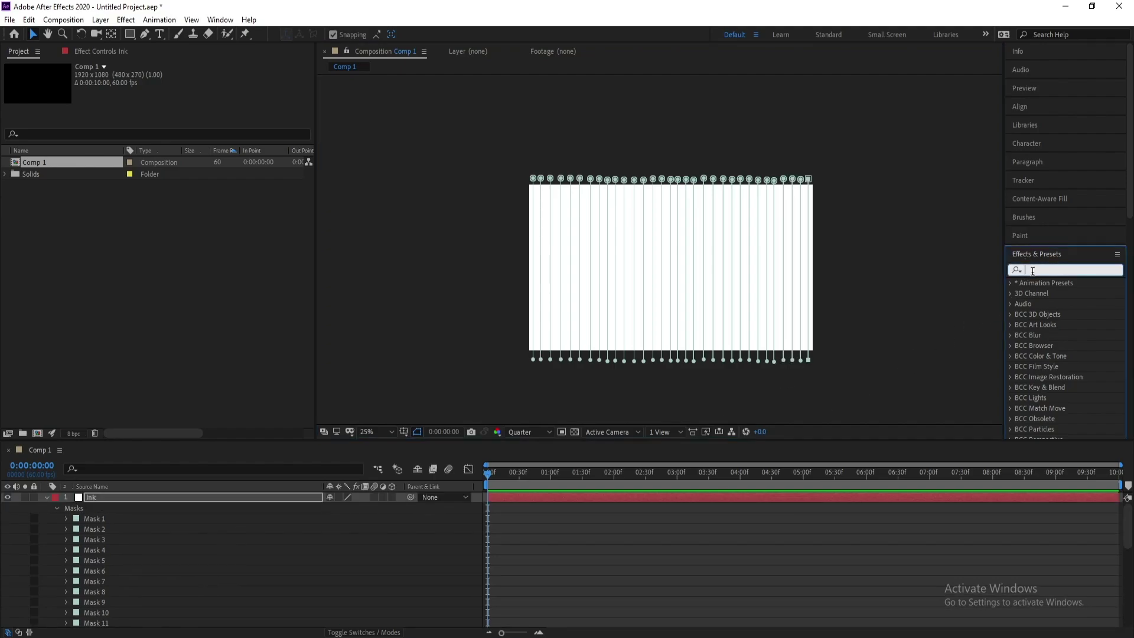
type("s")
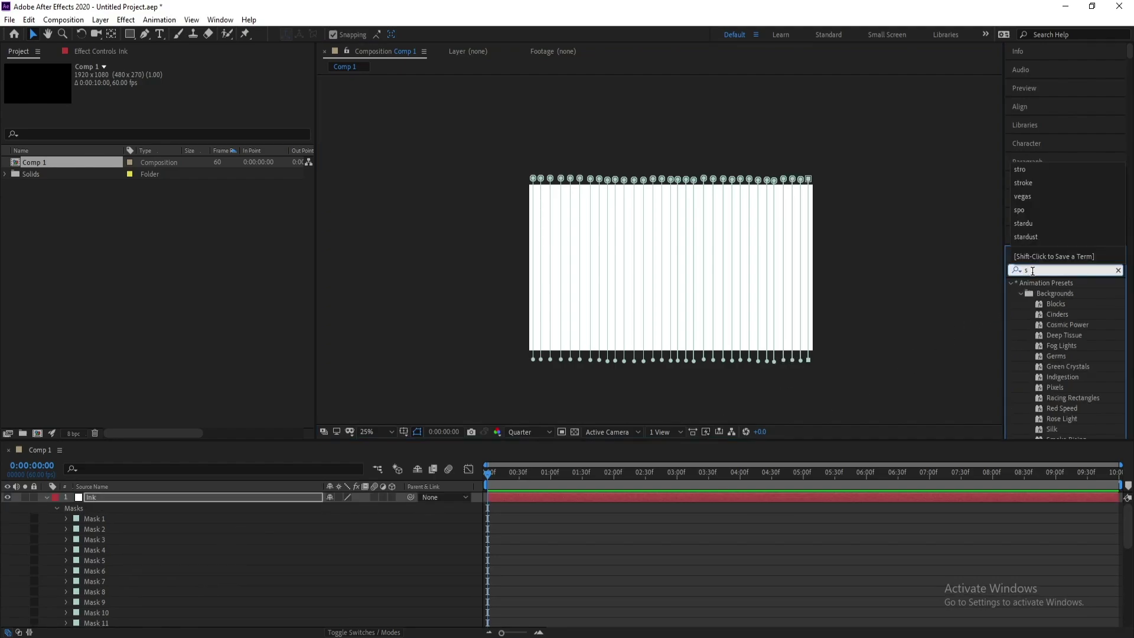
type("trok")
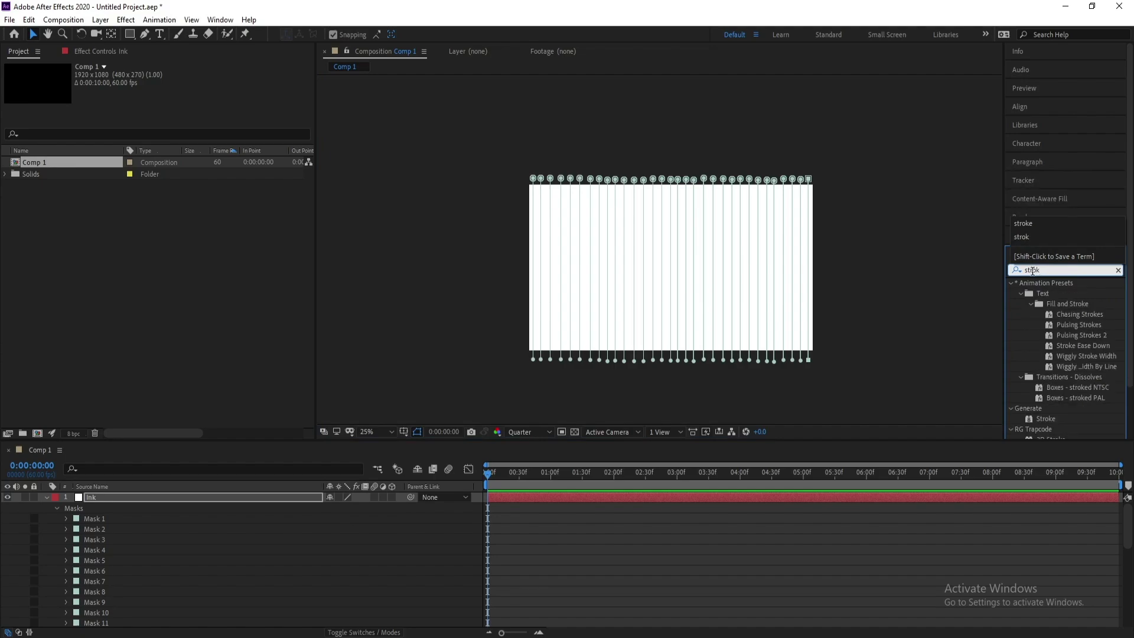
double_click(1040, 421)
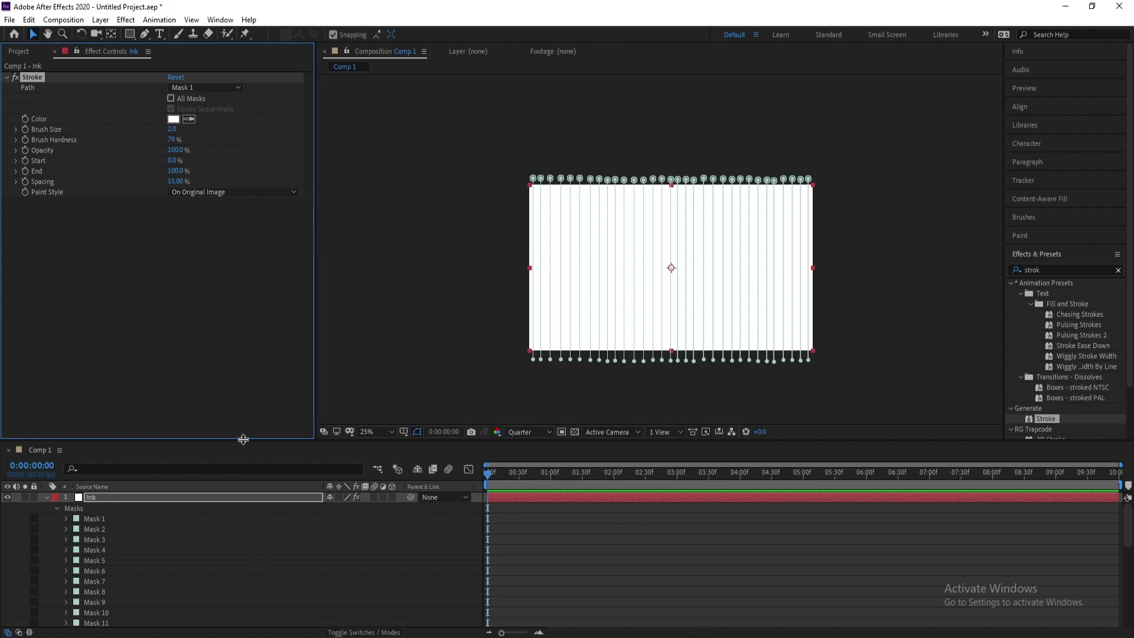
Step: Keep the Stroke path on Mask 1, set its Paint Style to On Transparent, and hide the mask outlines in the viewer
left_click(193, 88)
left_click(203, 119)
left_click(236, 194)
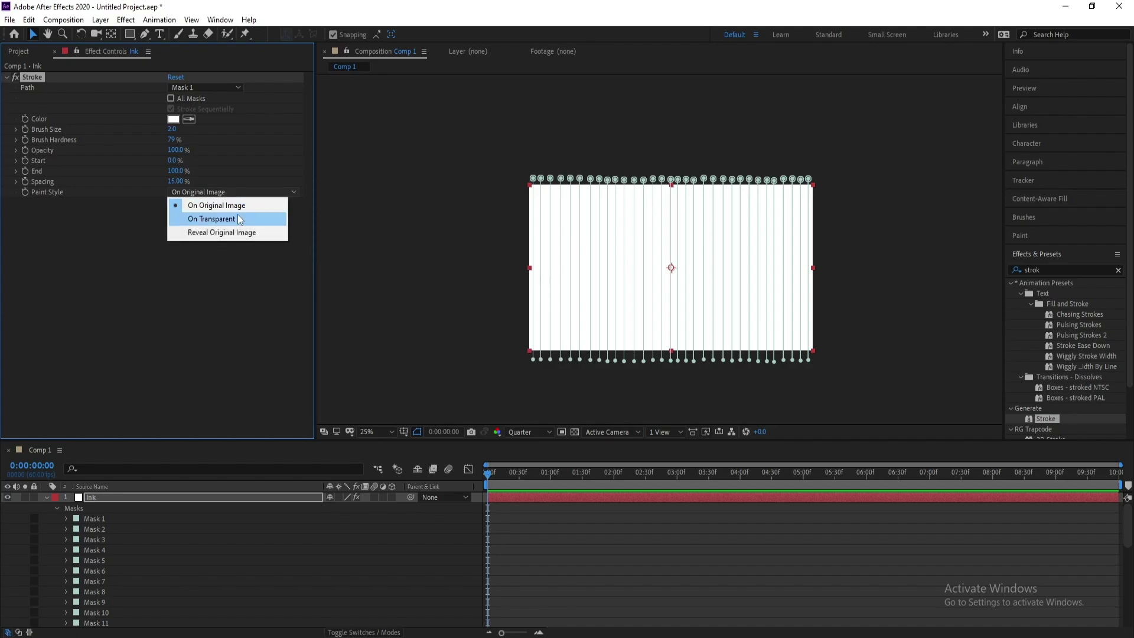
left_click(240, 219)
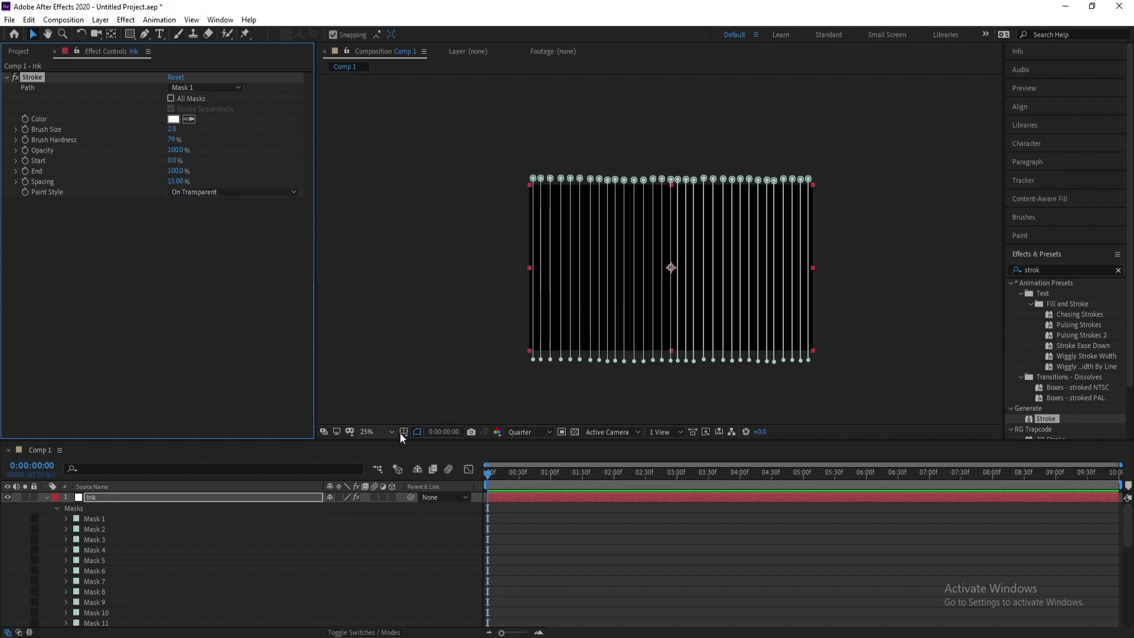
left_click(416, 432)
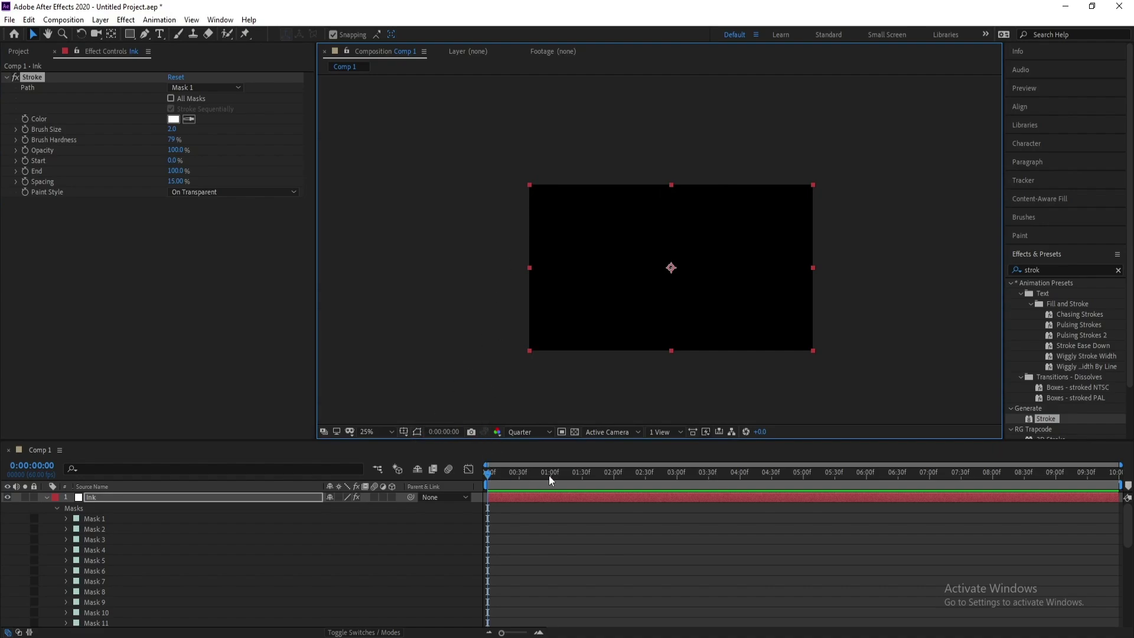
Step: Set the Stroke effect's Brush Size to 30
left_click_drag(549, 475, 620, 475)
left_click_drag(171, 130, 324, 157)
left_click(177, 130)
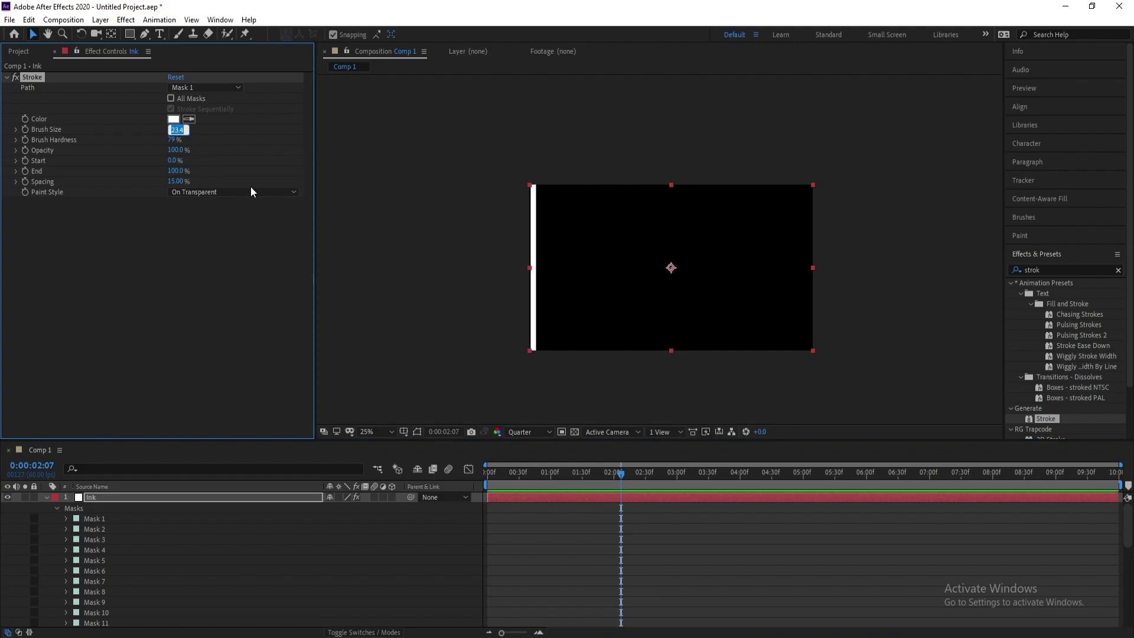
type("30")
key("Return")
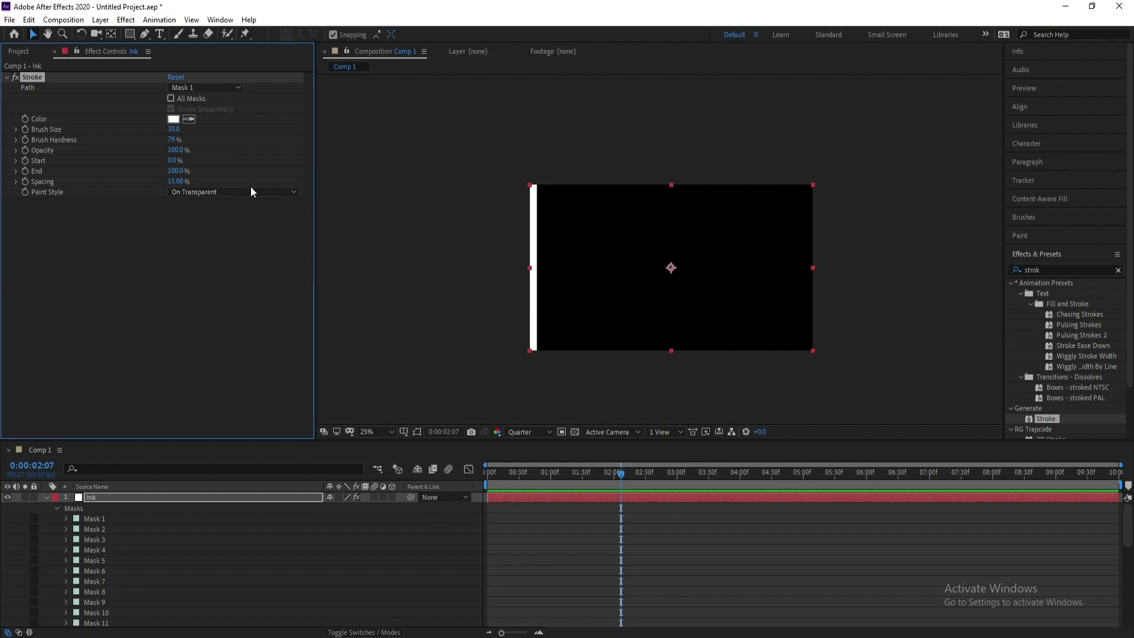
Step: At the start of the timeline, add a keyframe for the Stroke's End with a value of 0%
left_click_drag(621, 480, 475, 485)
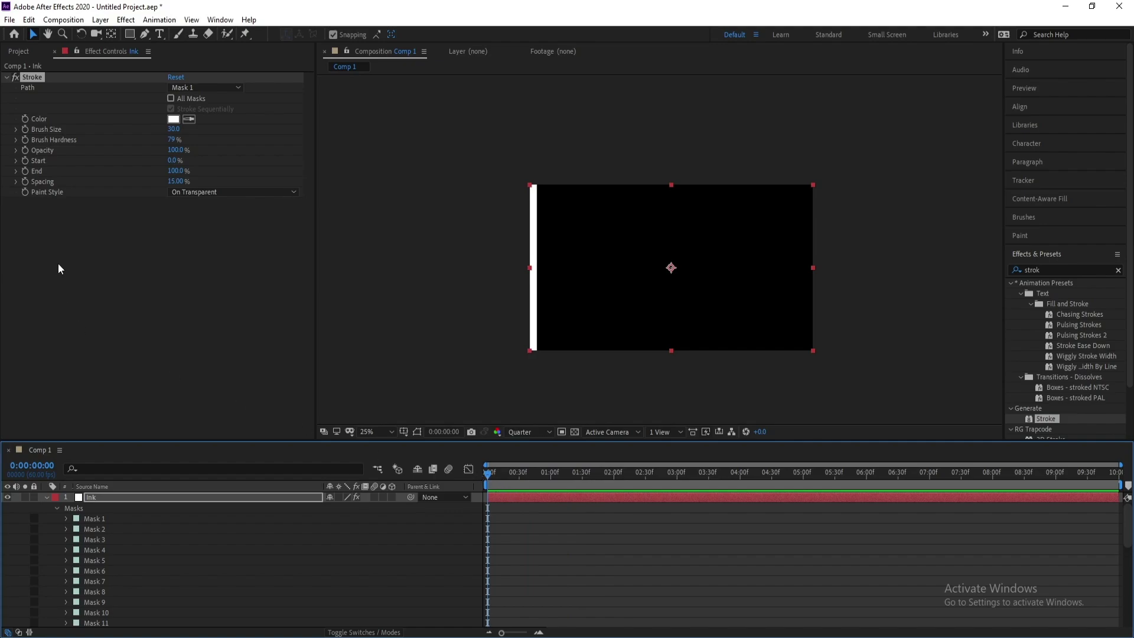
left_click(24, 170)
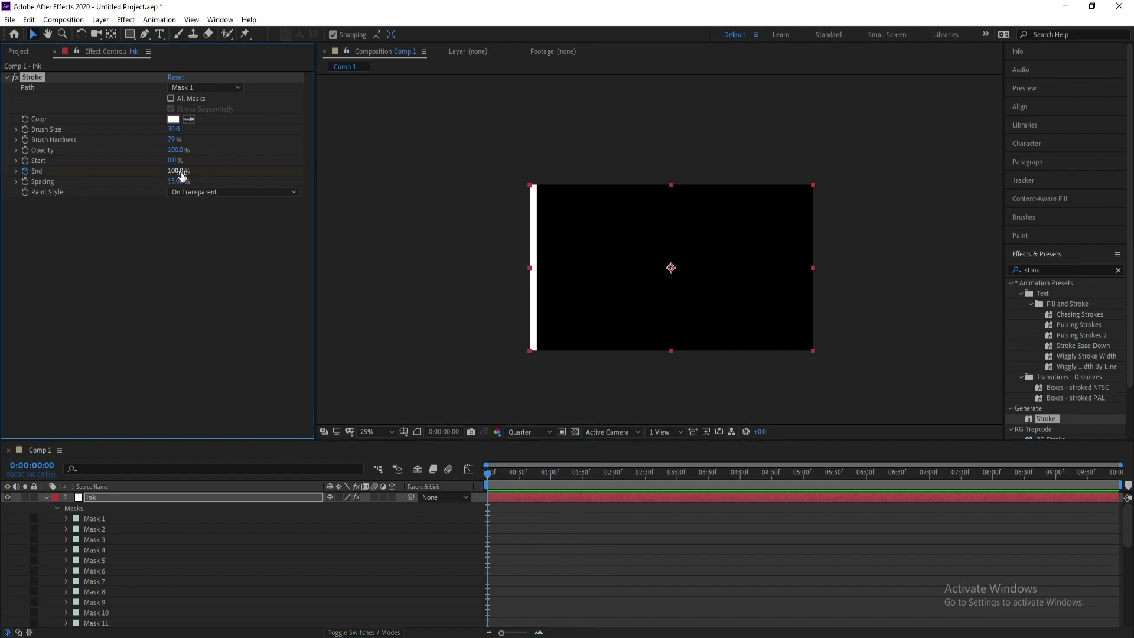
left_click_drag(175, 171, 60, 176)
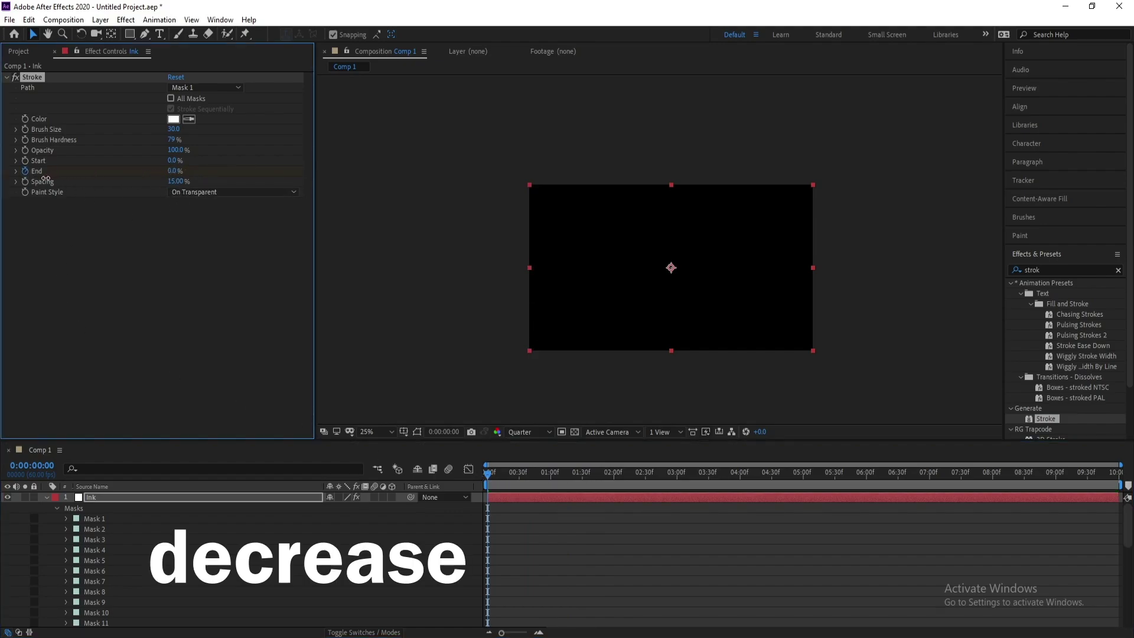
Step: At 4 seconds on the timeline, set the Stroke's End to 100% and scrub through the start of the animation
left_click(743, 476)
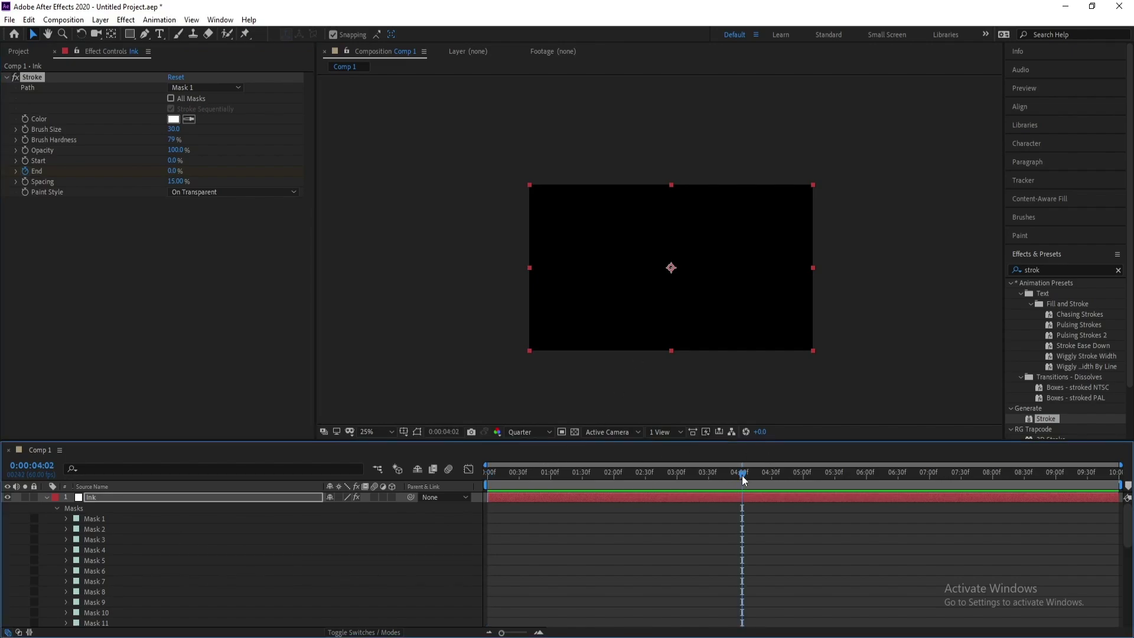
left_click_drag(742, 477, 742, 480)
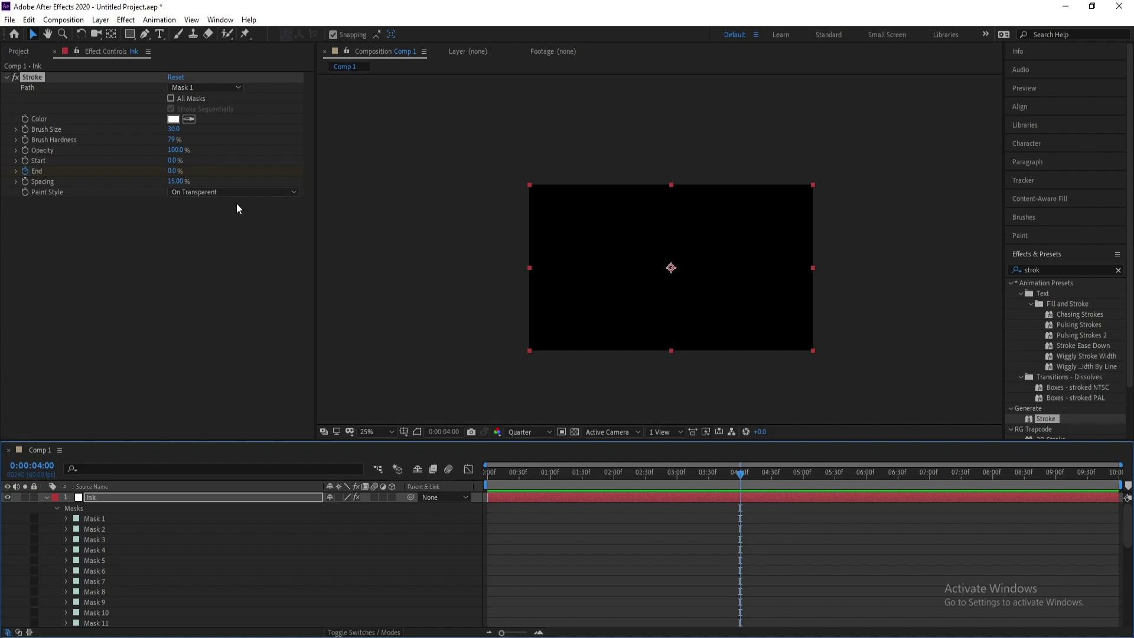
left_click_drag(172, 171, 440, 173)
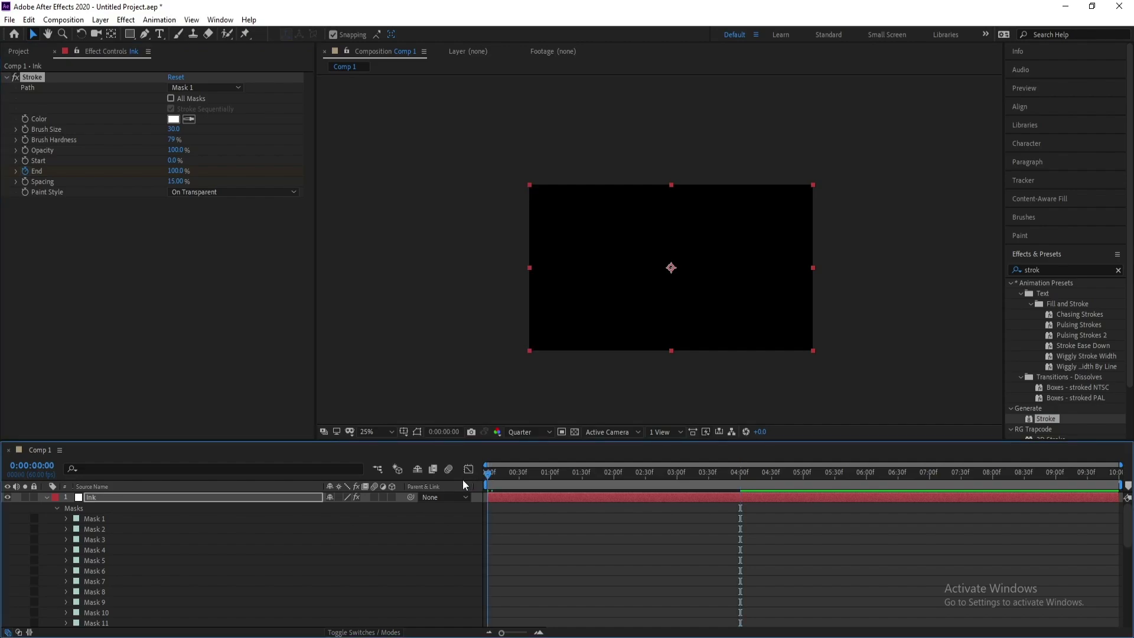
left_click(488, 476)
mouse_move(489, 480)
left_mouse_down()
mouse_move(732, 484)
mouse_move(500, 488)
mouse_move(703, 482)
mouse_move(511, 494)
left_mouse_up()
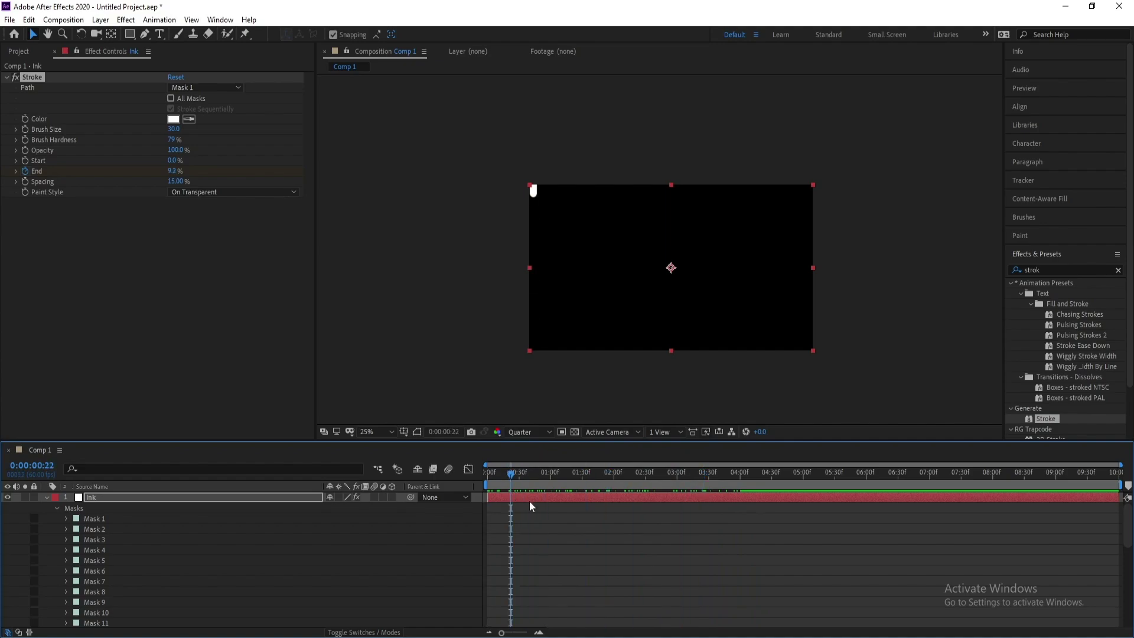
Step: Reveal the Ink layer's keyframes and apply Easy Ease to both keyframes of the Stroke's End
left_click(529, 500)
key("u")
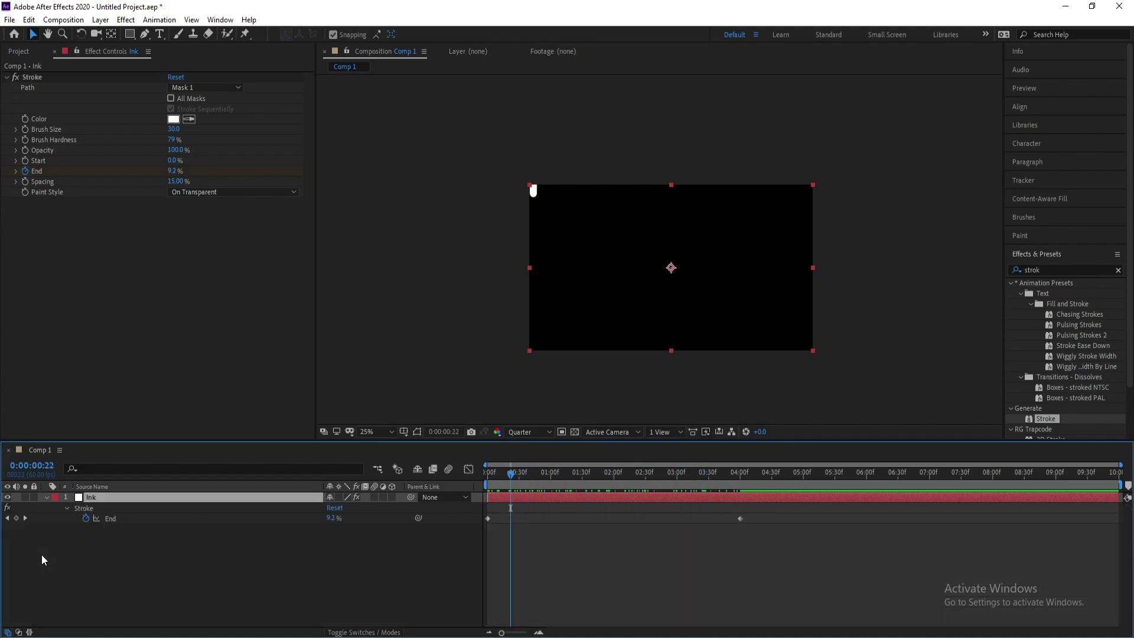
mouse_move(791, 513)
left_mouse_down()
mouse_move(678, 533)
mouse_move(454, 544)
left_mouse_up()
right_click(490, 519)
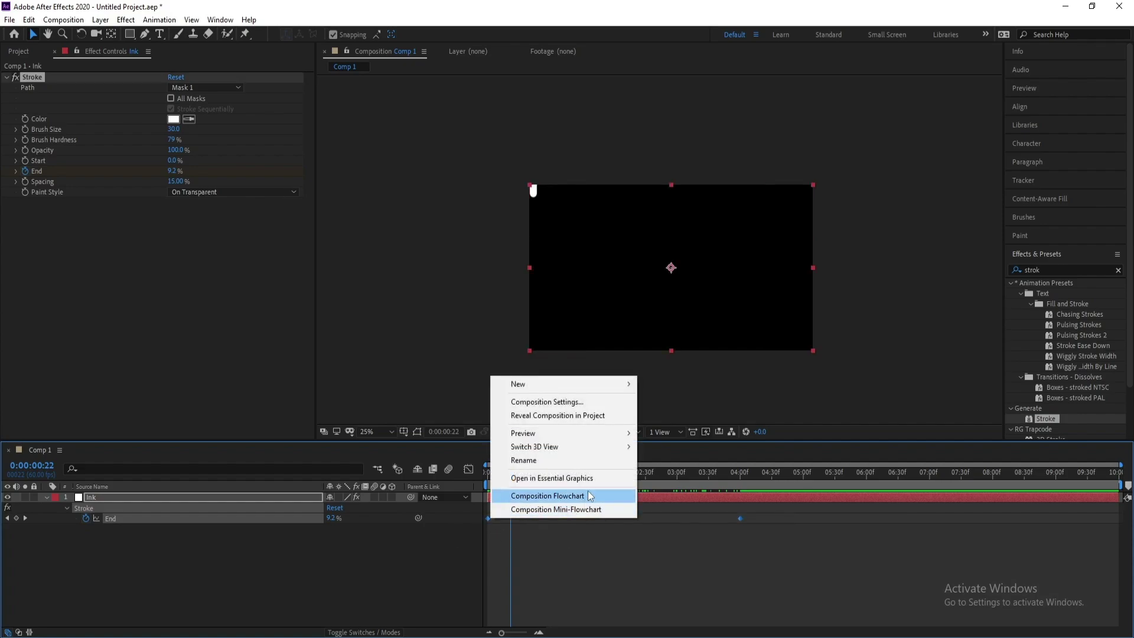
left_click(487, 520)
right_click(488, 519)
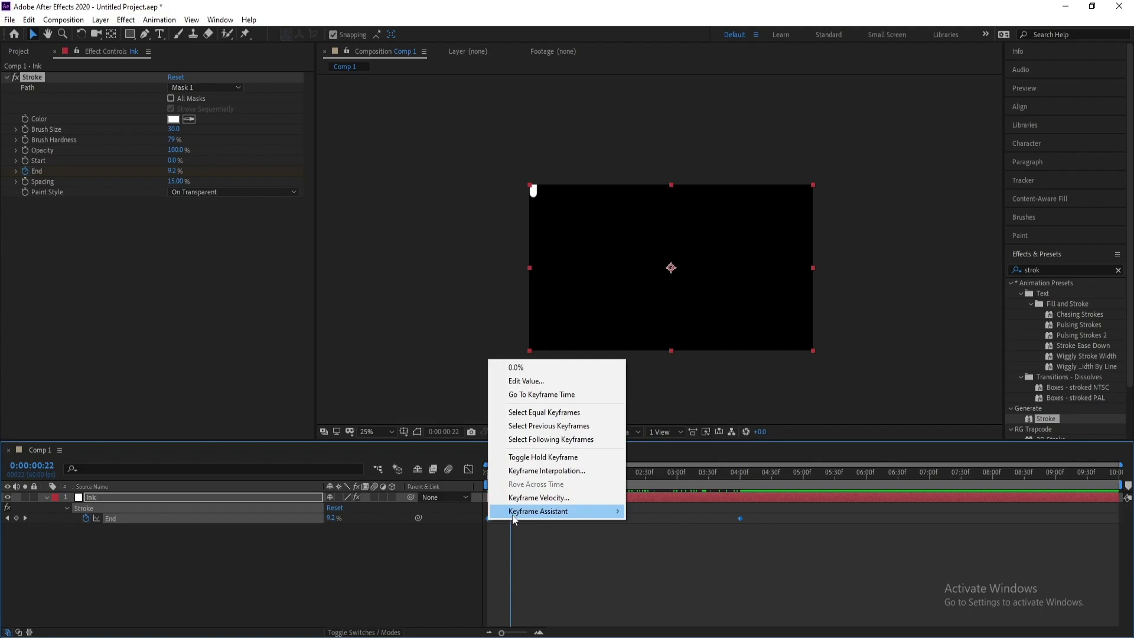
mouse_move(585, 511)
left_click(671, 552)
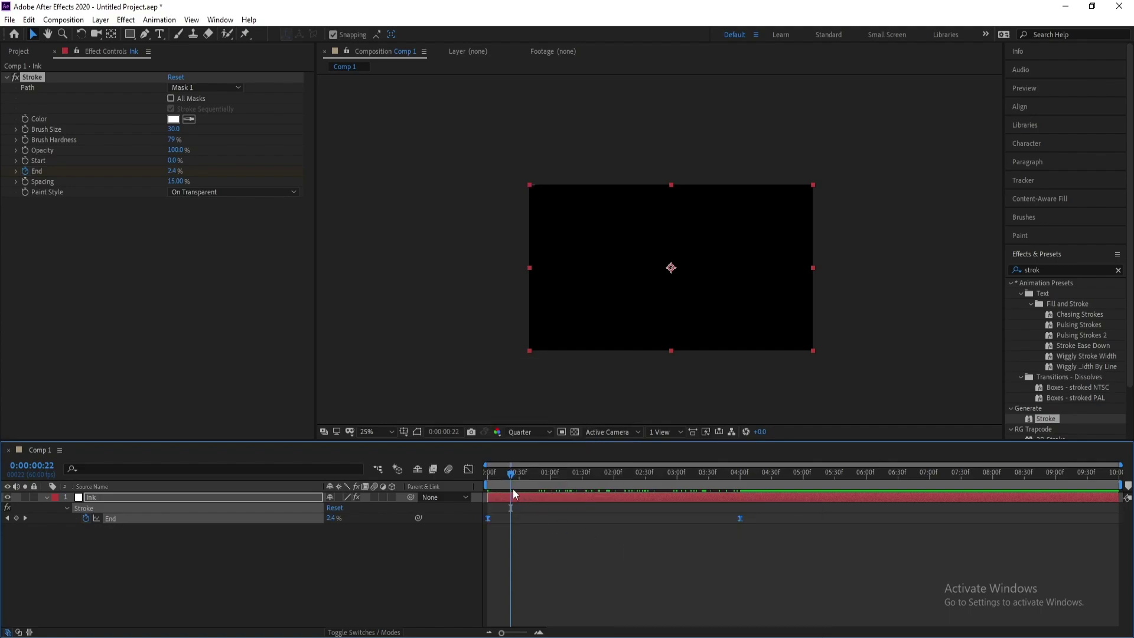
Step: Play the eased stroke animation from the start of the timeline to check its motion
left_click_drag(513, 488, 462, 490)
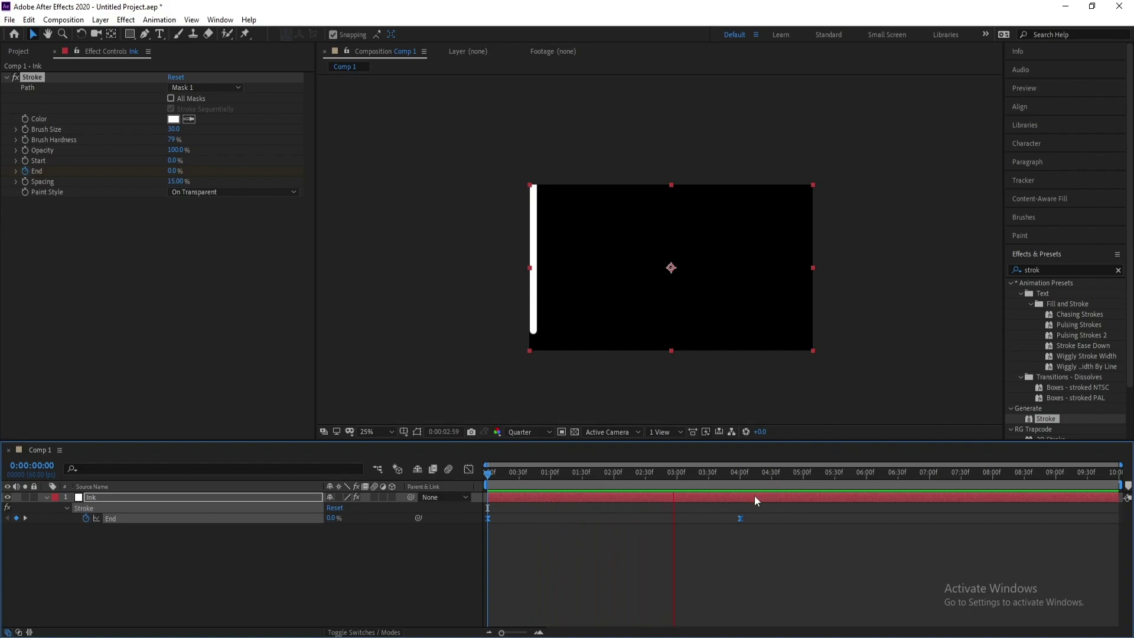
left_click(572, 475)
key("space")
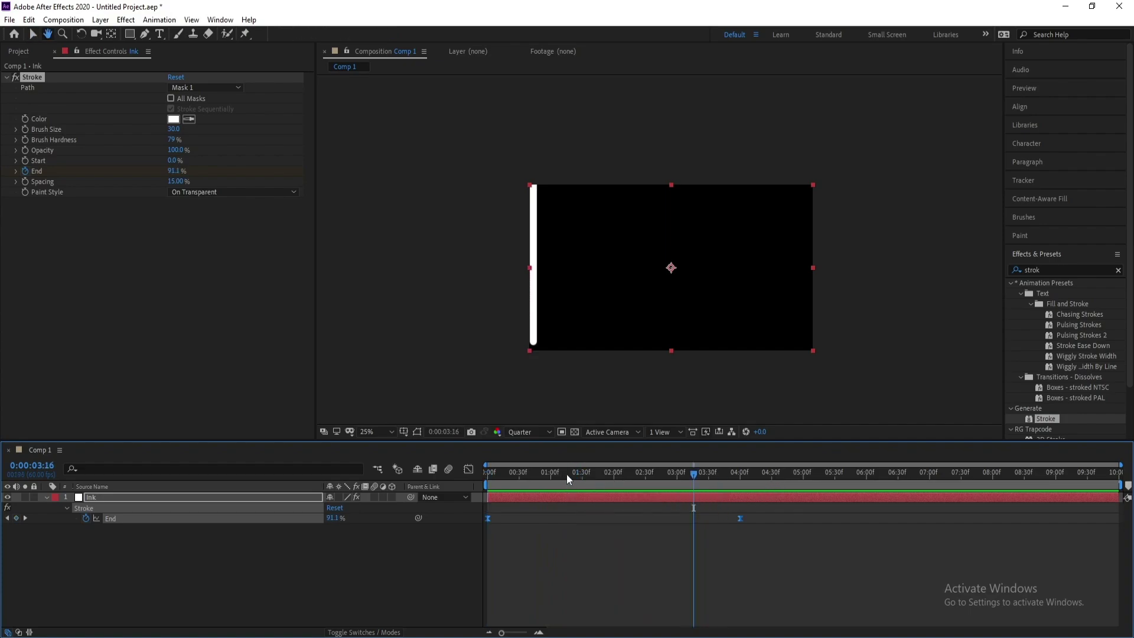
left_click(566, 474)
Step: Duplicate the Stroke effect and set the copy's Path to Mask 2 and its Paint Style to On Original Image
left_click(48, 498)
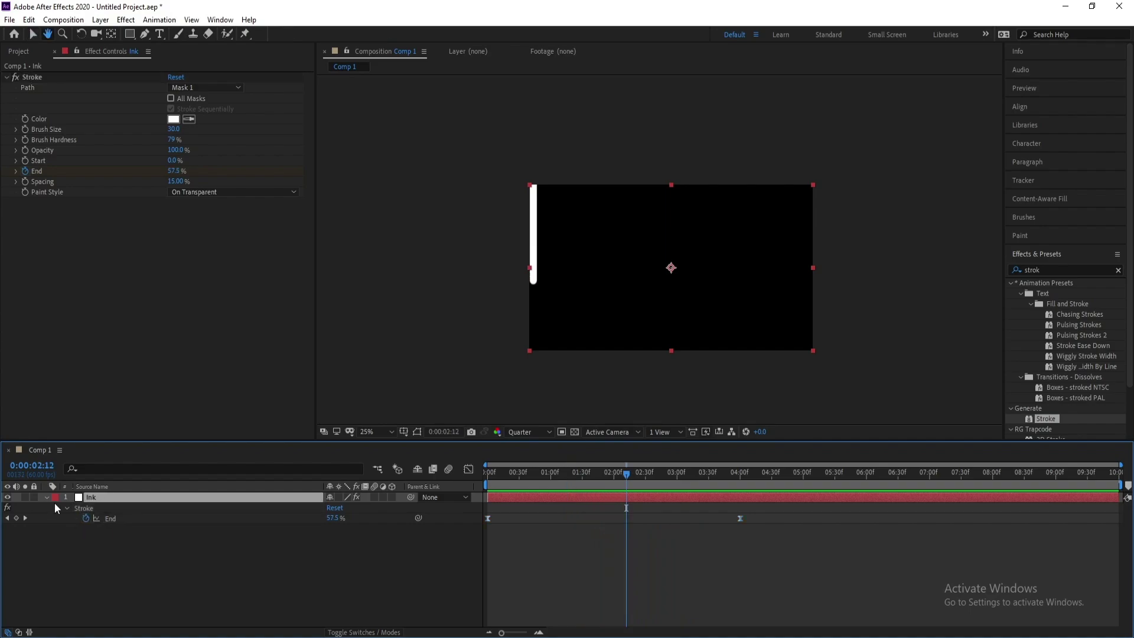
left_click(30, 78)
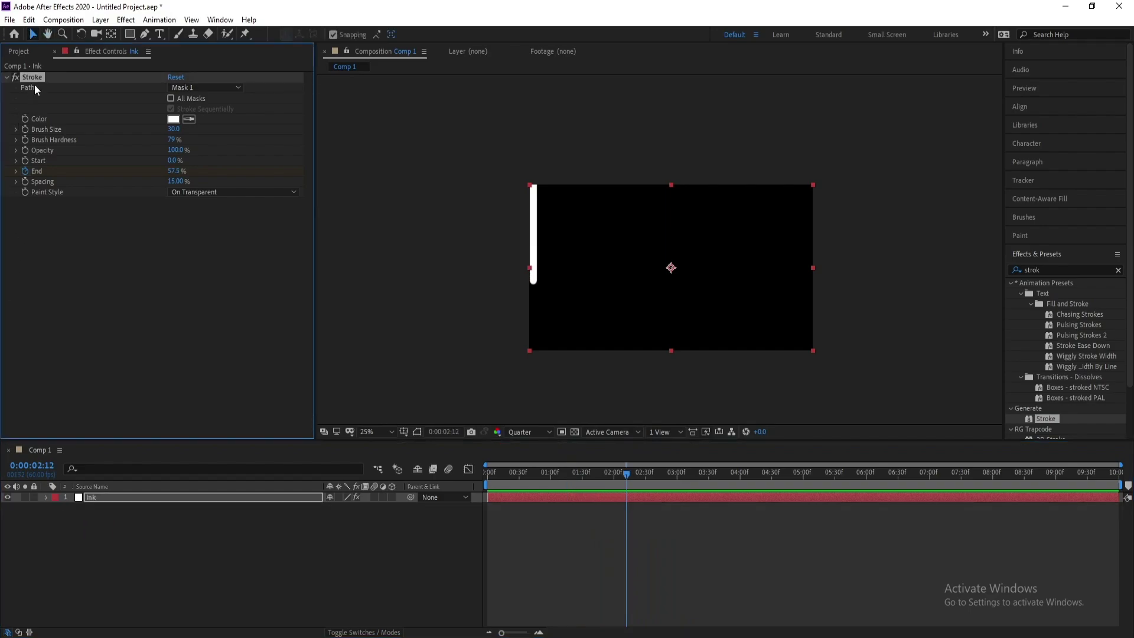
key("ctrl+d")
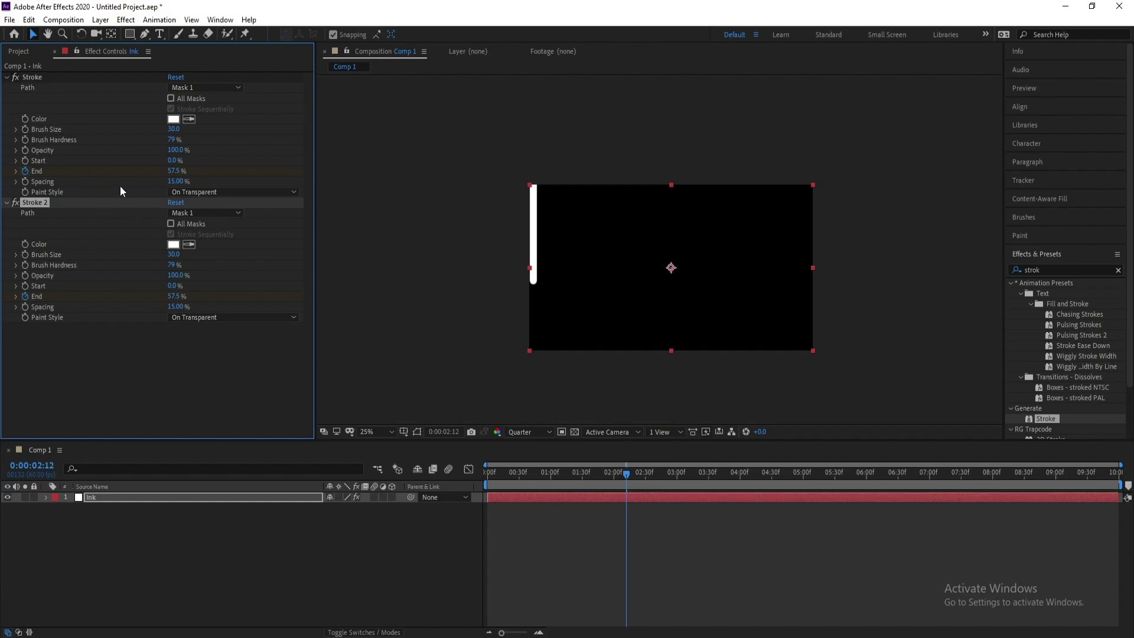
left_click(179, 213)
left_click(221, 228)
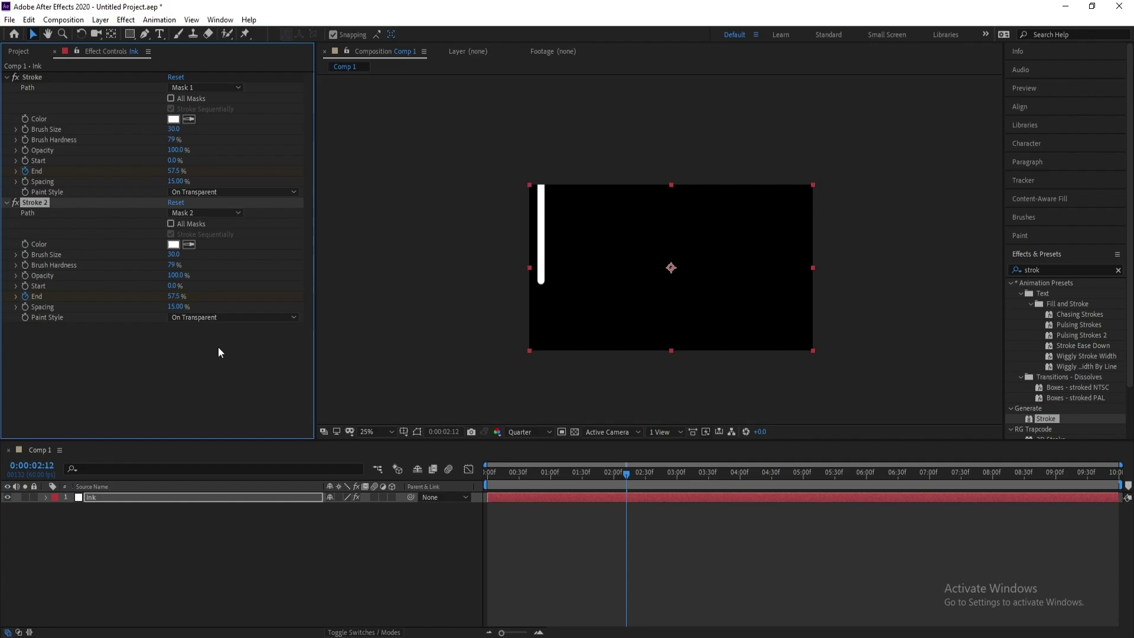
left_click(189, 319)
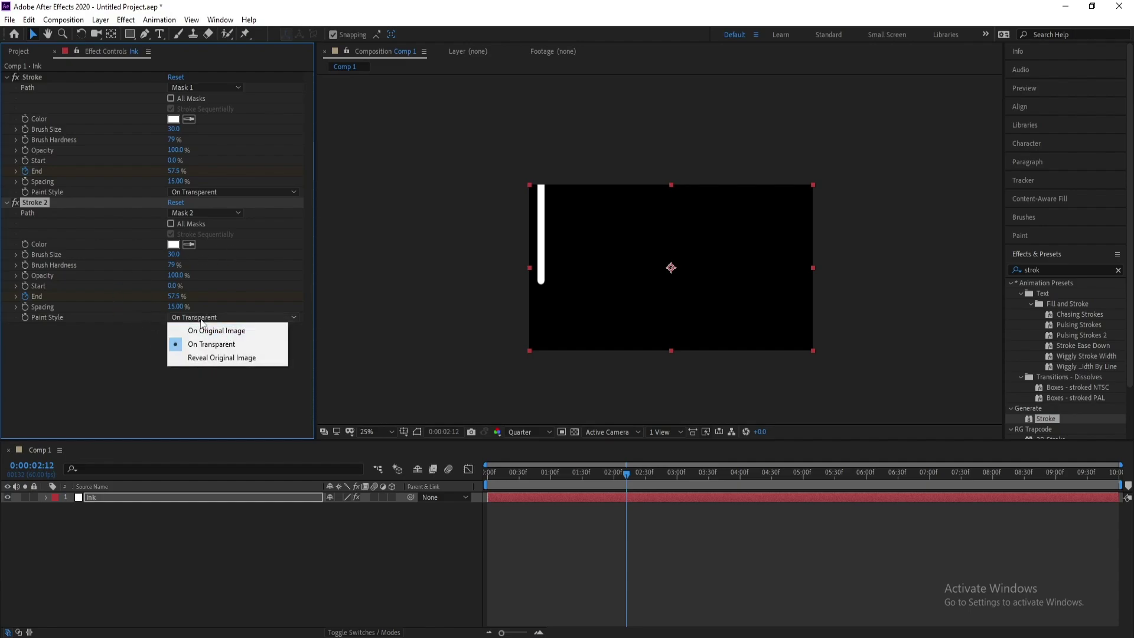
left_click(248, 332)
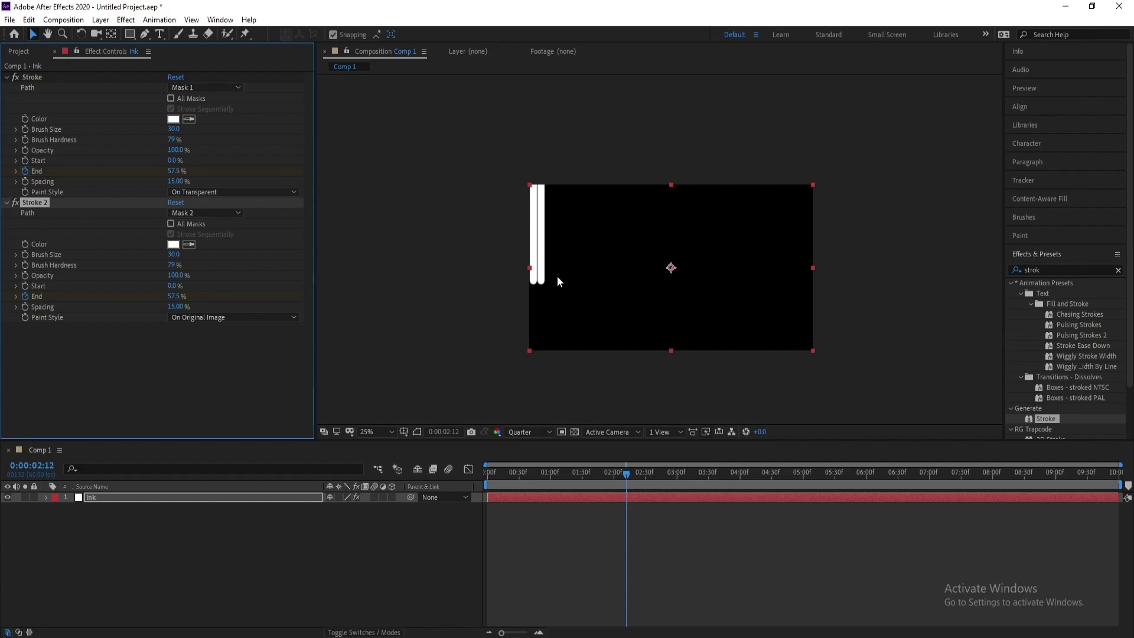
key("period")
key("space")
left_click_drag(468, 261, 537, 268)
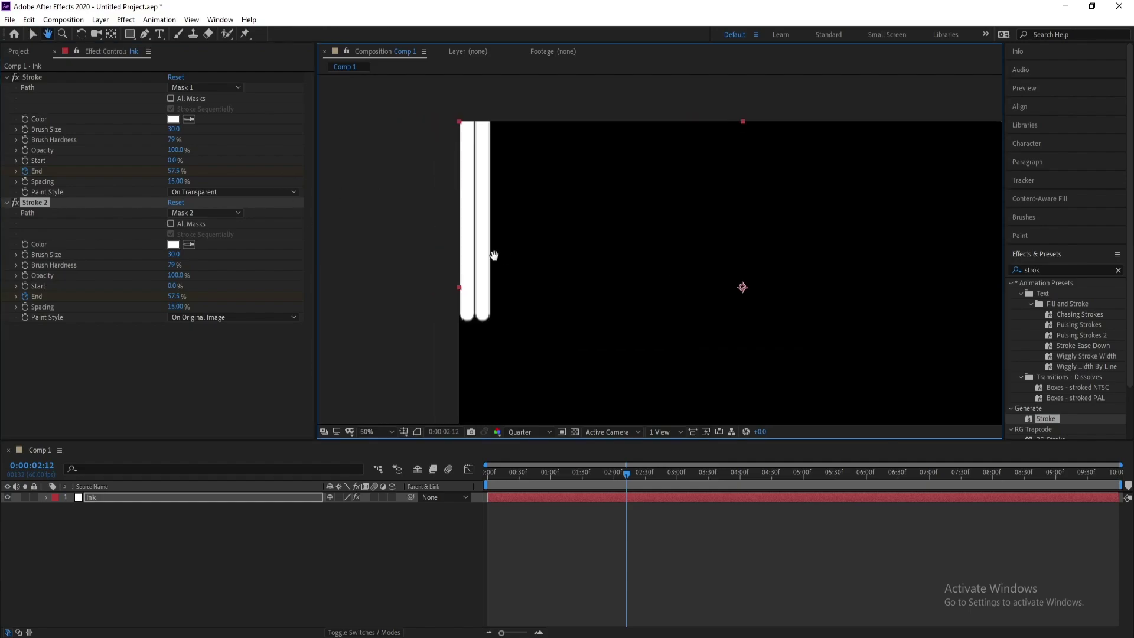
left_click_drag(469, 167, 472, 209)
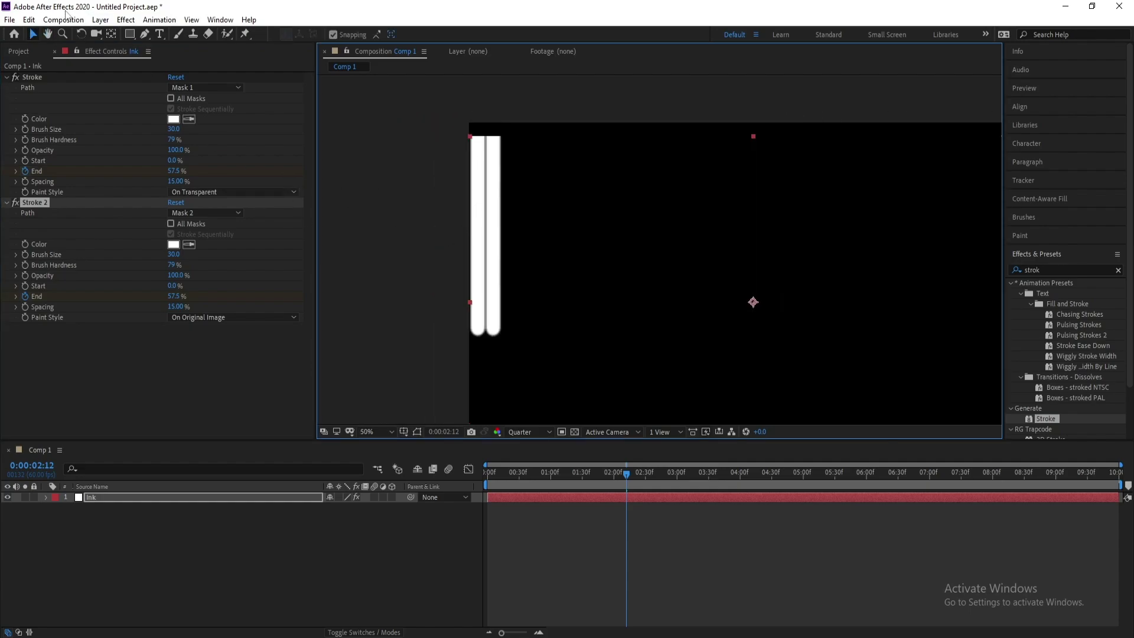
left_click(28, 20)
left_click(42, 33)
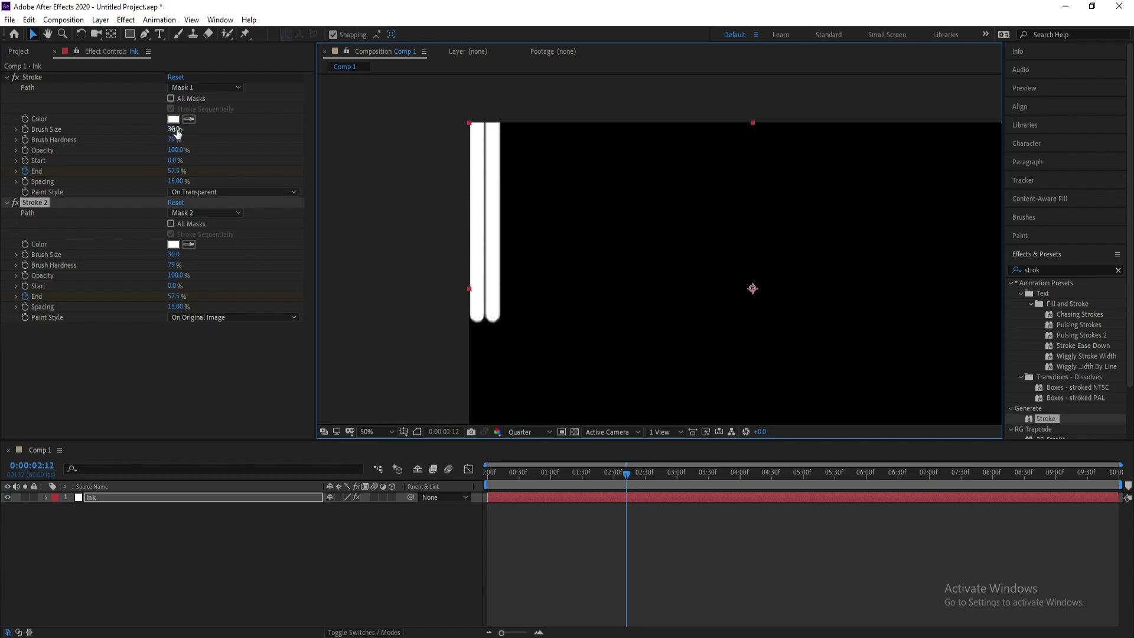
Step: Increase the Brush Size to 34.5 for the first Stroke and to 37 for Stroke 2 to close the gap between the lines
left_click_drag(177, 133, 206, 135)
left_click_drag(169, 261, 211, 256)
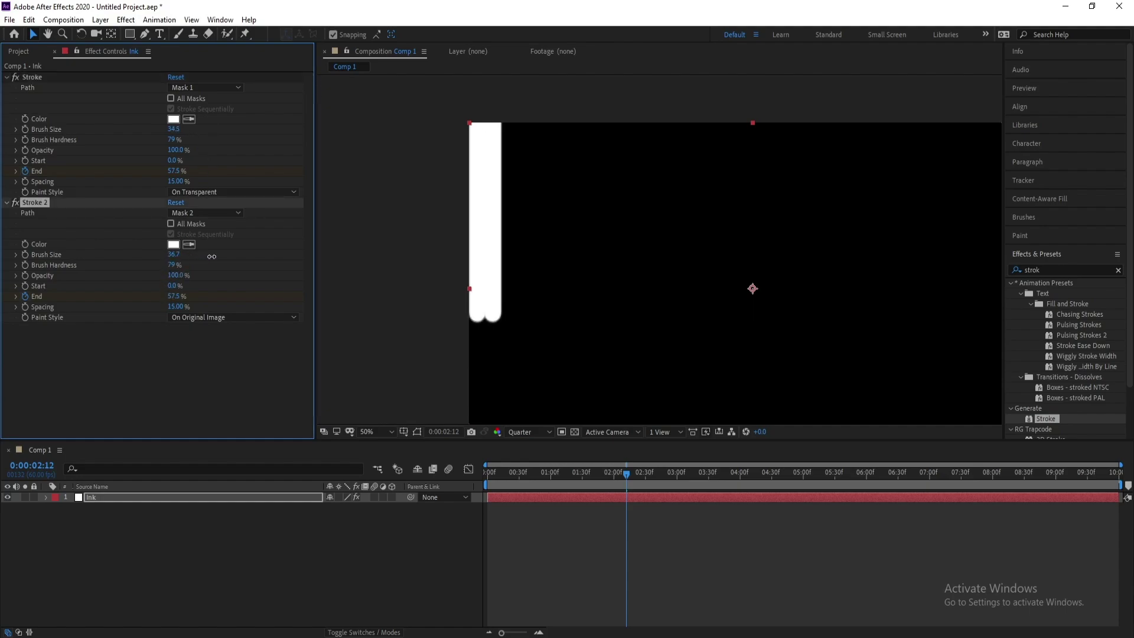
Step: Reveal the keyframes and shift both of Stroke 2's End keyframes so the first one sits at 0:00:00:17
left_click(152, 501)
key("u")
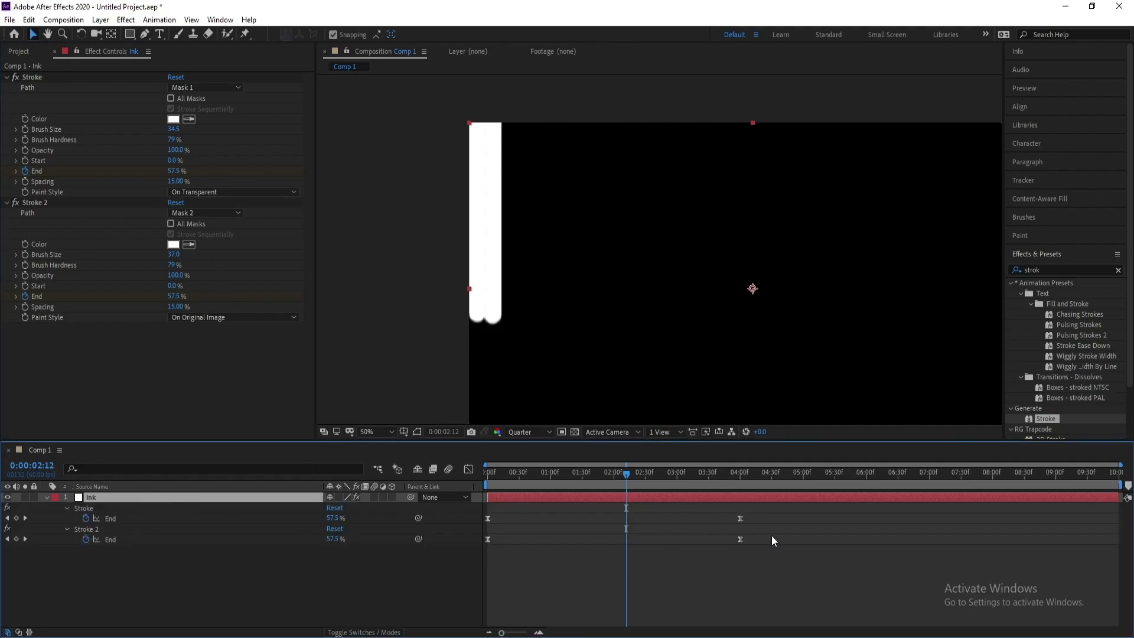
mouse_move(772, 537)
left_mouse_down()
mouse_move(469, 561)
mouse_move(495, 541)
left_mouse_up()
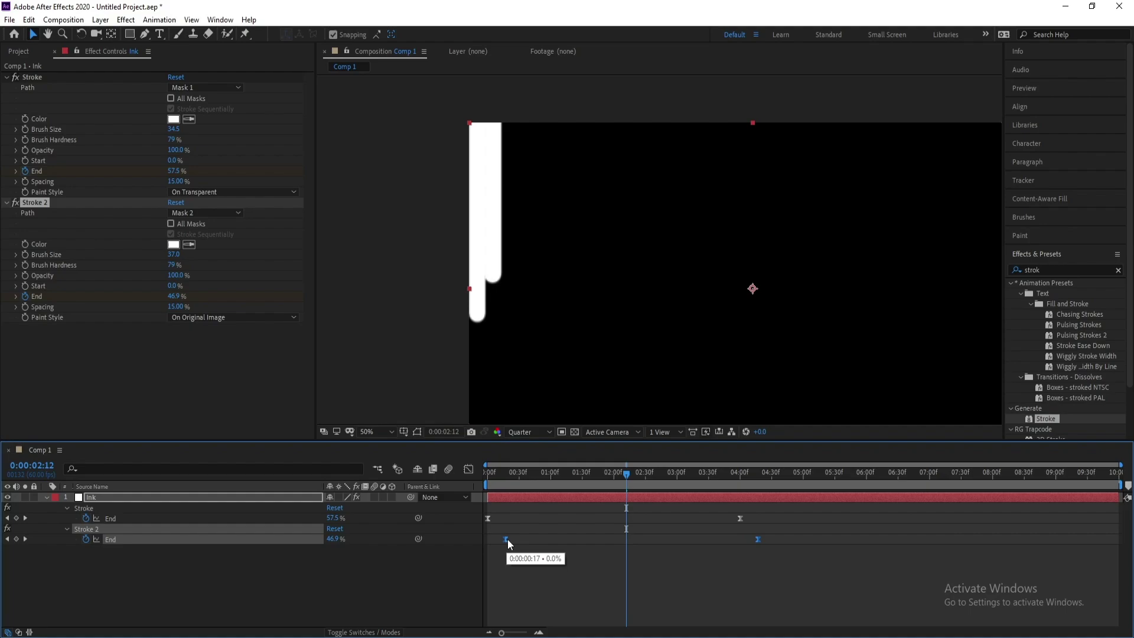
Step: Play back the two offset strokes from the start and check their timing across the full frame
left_click_drag(505, 474, 453, 483)
key("space")
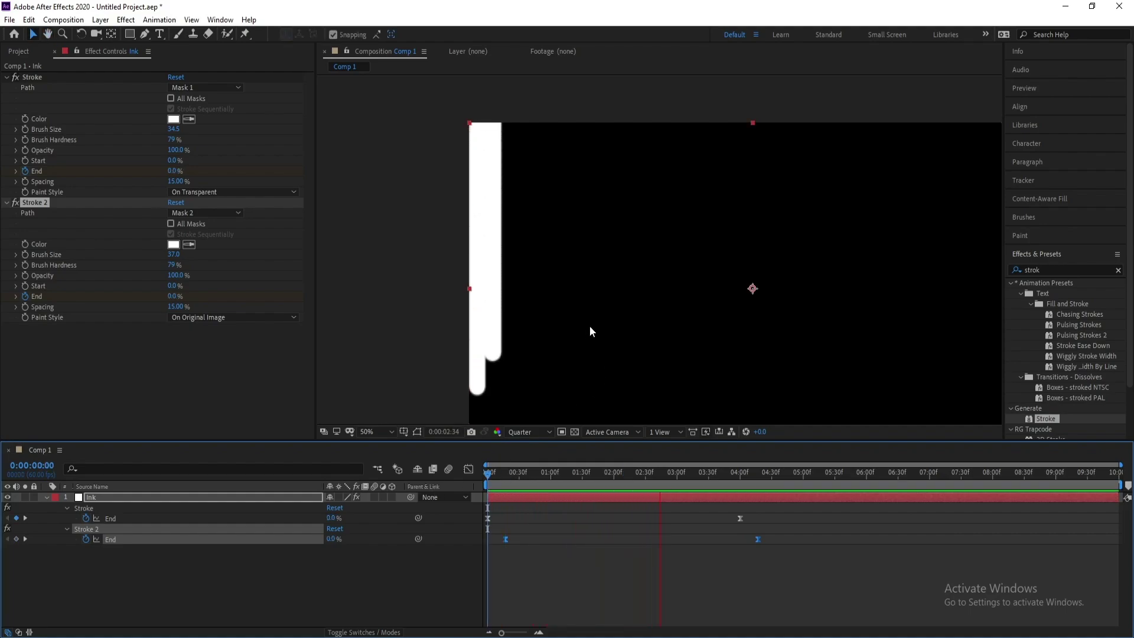
key("space")
scroll(673, 317, "down", 2)
key("v")
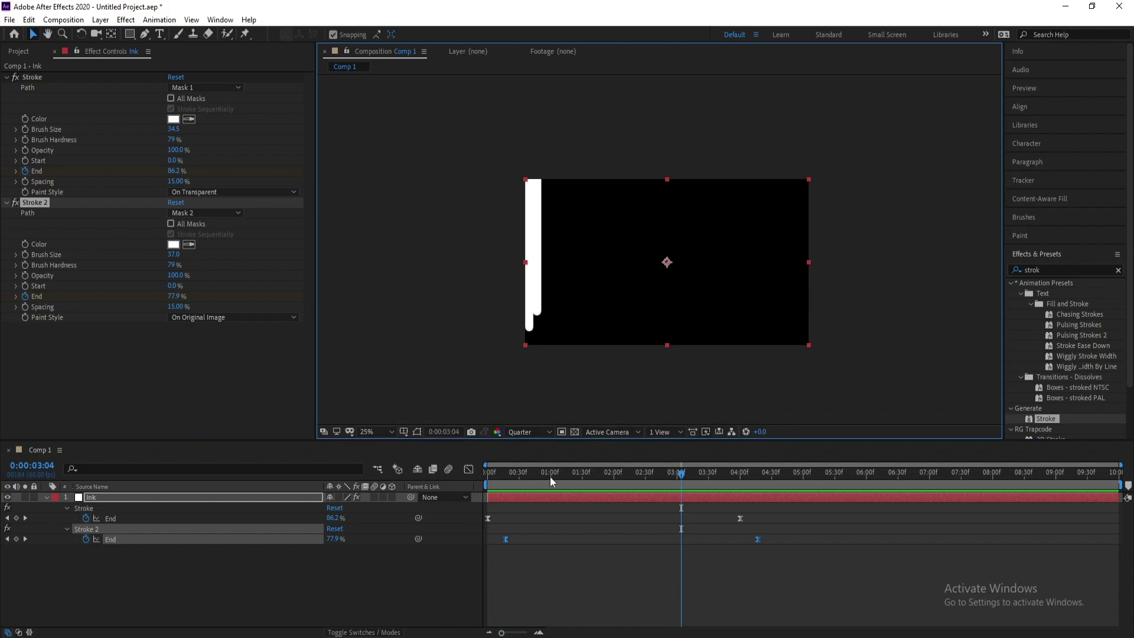
left_click_drag(551, 476, 504, 479)
key("space")
key("space")
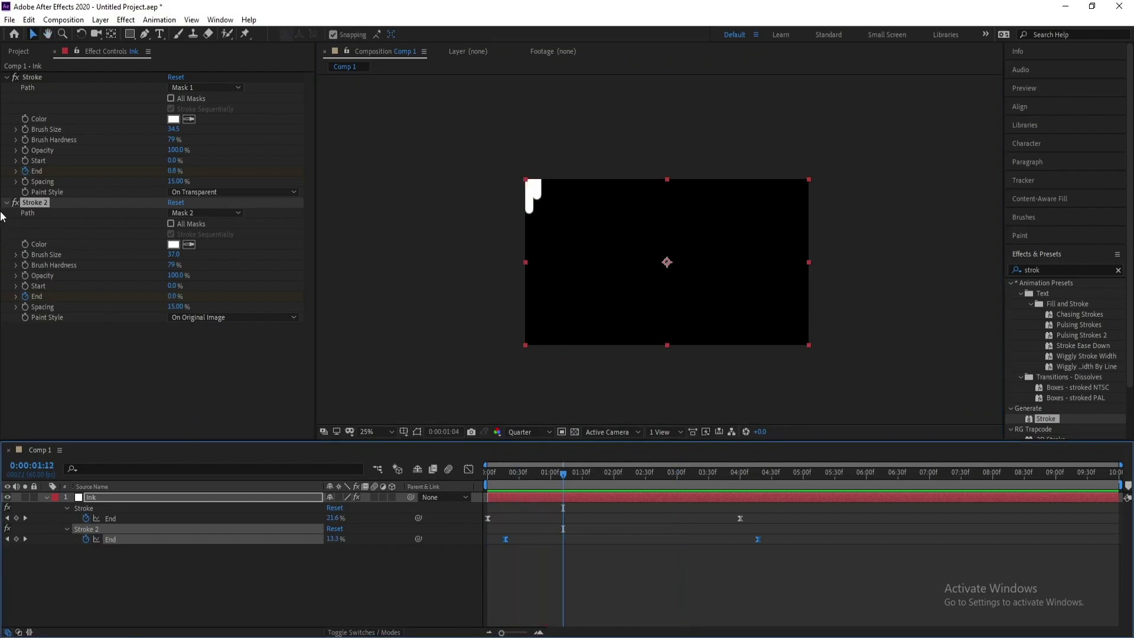
Step: Duplicate the Stroke 2 effect and set the copy's Path to Mask 3
left_click(42, 207)
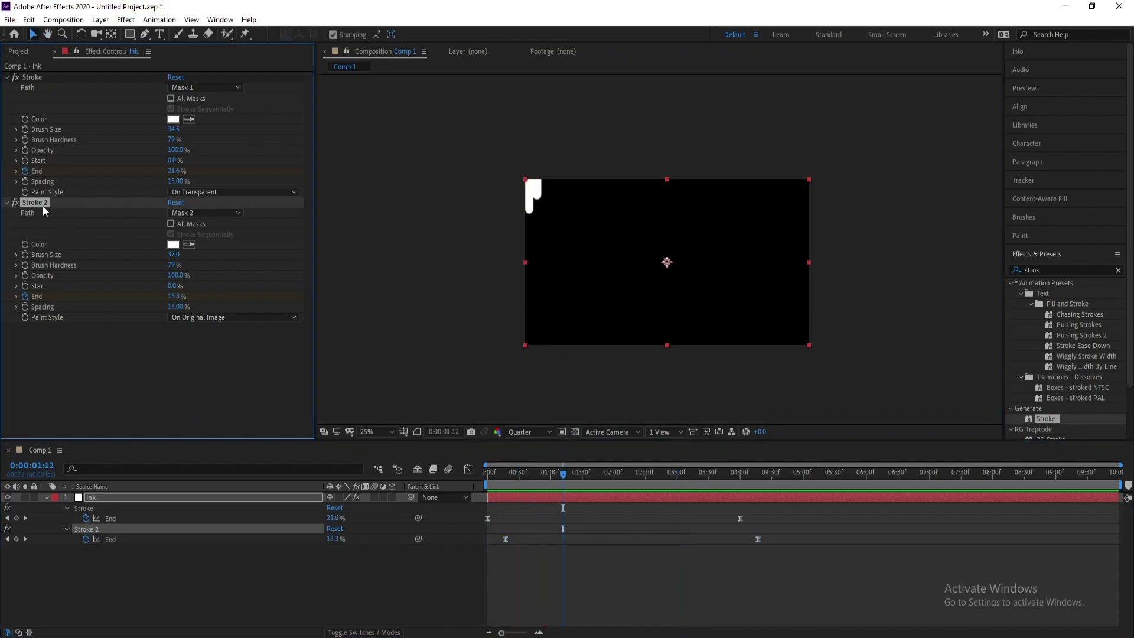
key("ctrl+d")
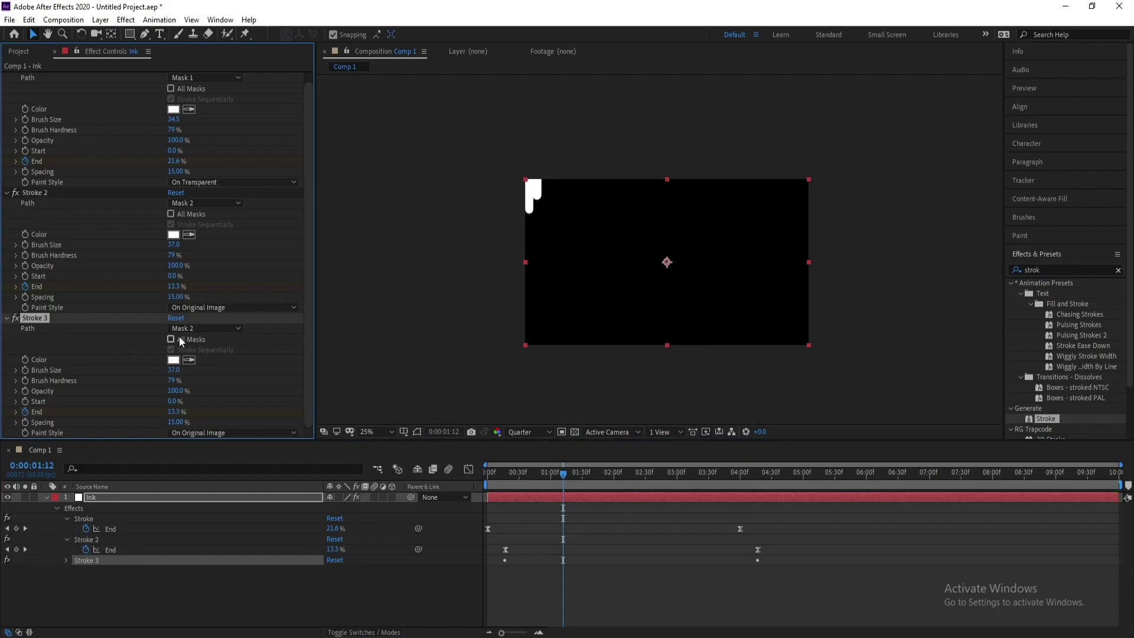
left_click(188, 330)
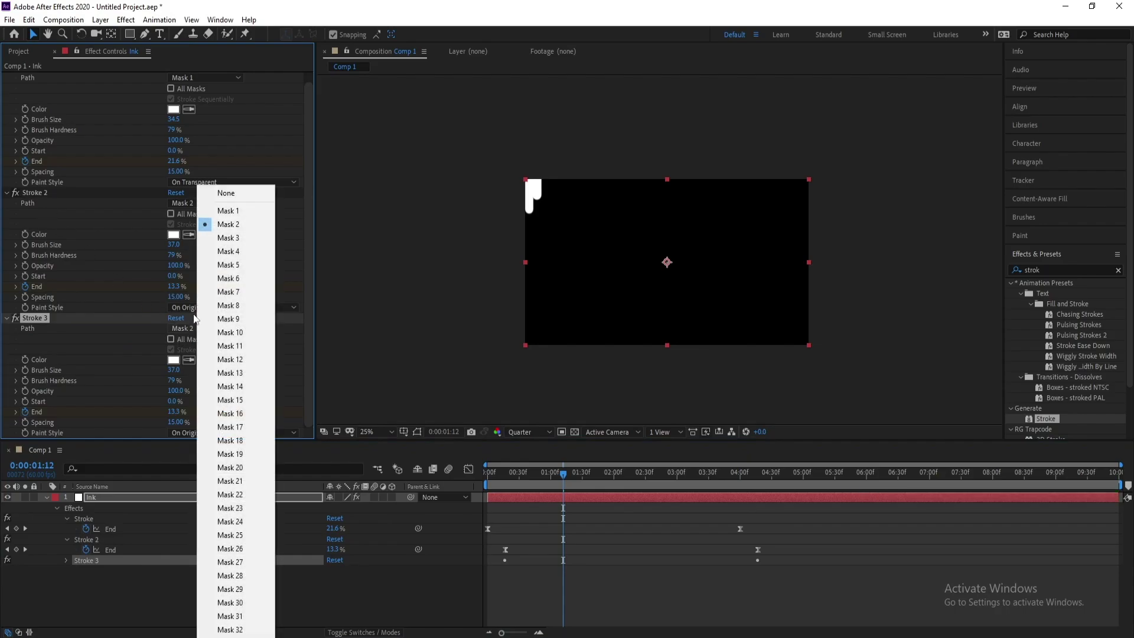
left_click(228, 238)
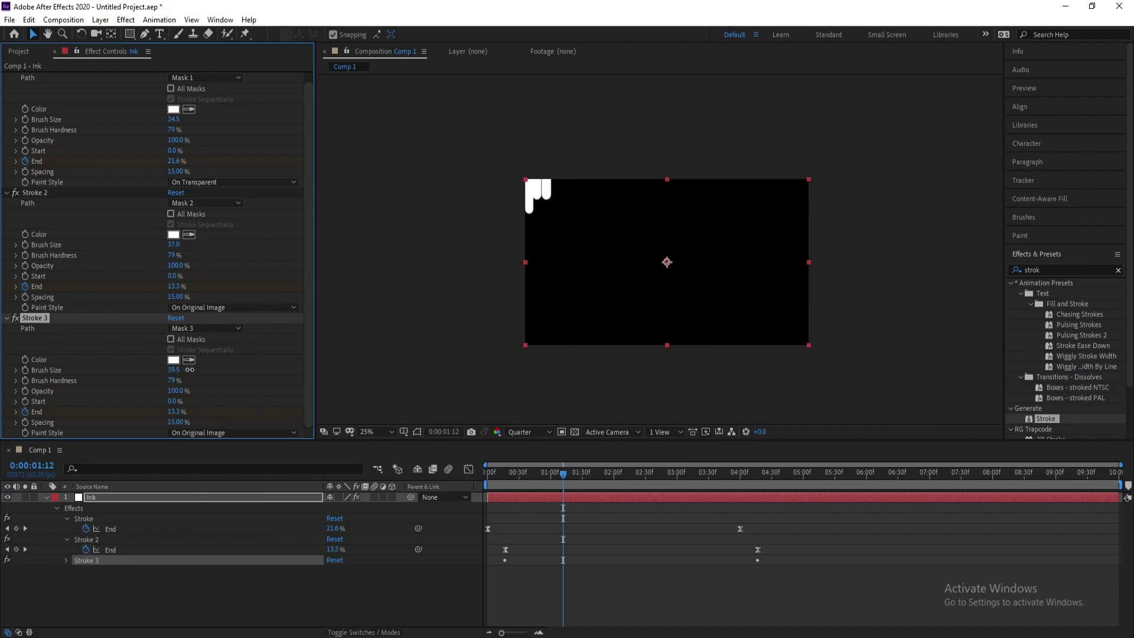
Step: Increase the Brush Size to 44.5 for Stroke 2 and to 41.8 for Stroke 3, checking how the neighbouring lines merge
left_click_drag(175, 247, 185, 246)
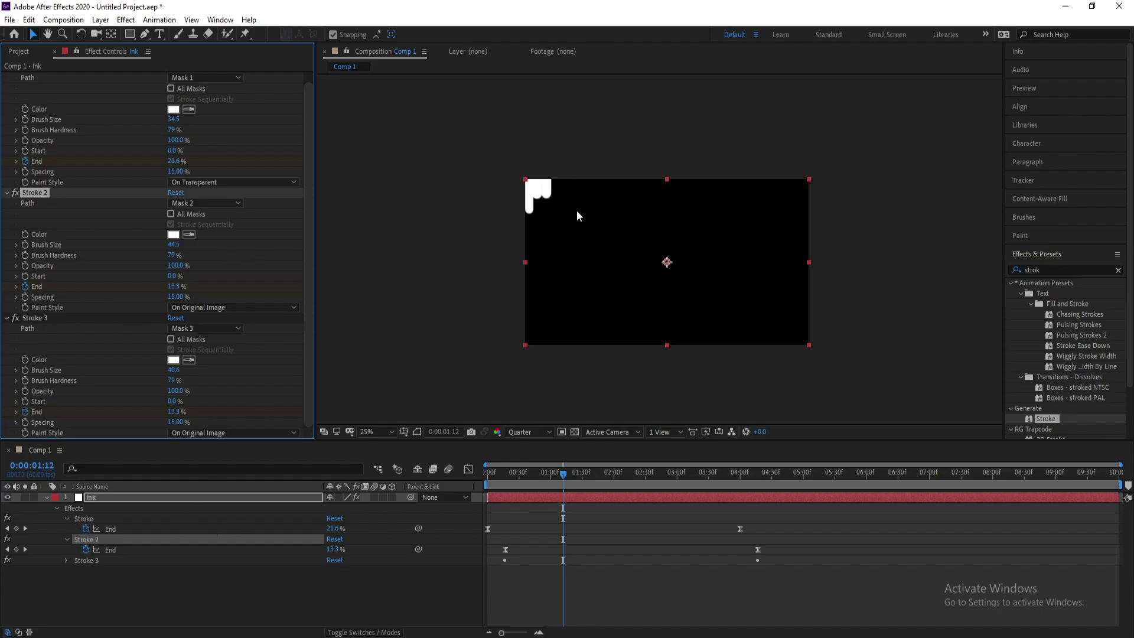
scroll(577, 215, "up", 2)
left_click_drag(540, 265, 524, 270)
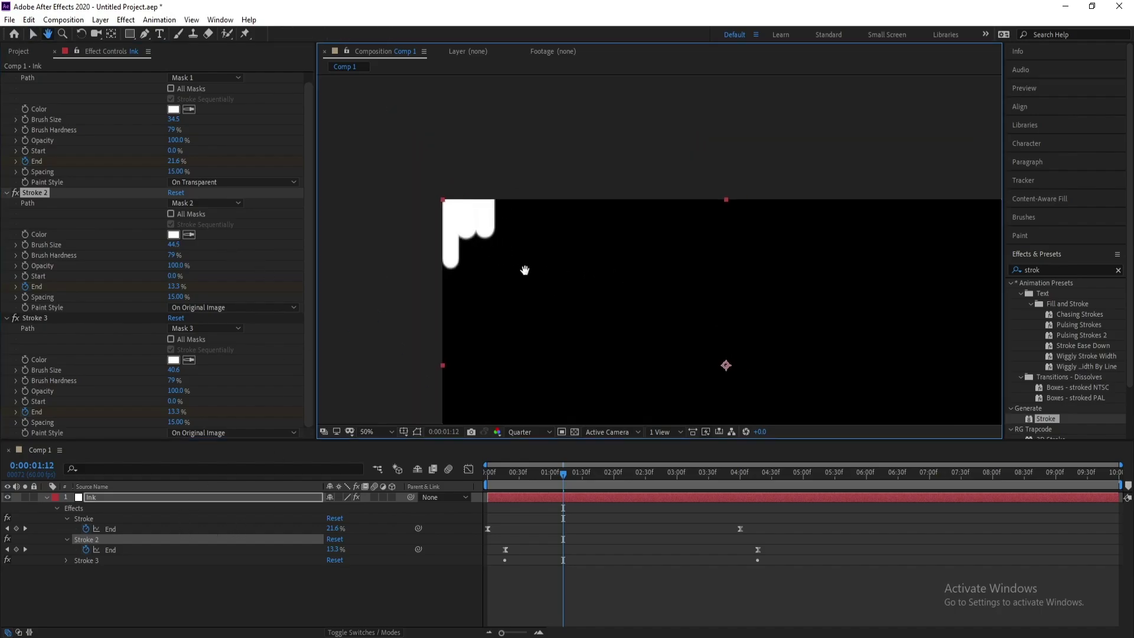
key("v")
left_click_drag(469, 223, 514, 234)
scroll(419, 238, "up", 1)
left_click_drag(403, 223, 366, 205)
scroll(438, 232, "down", 1)
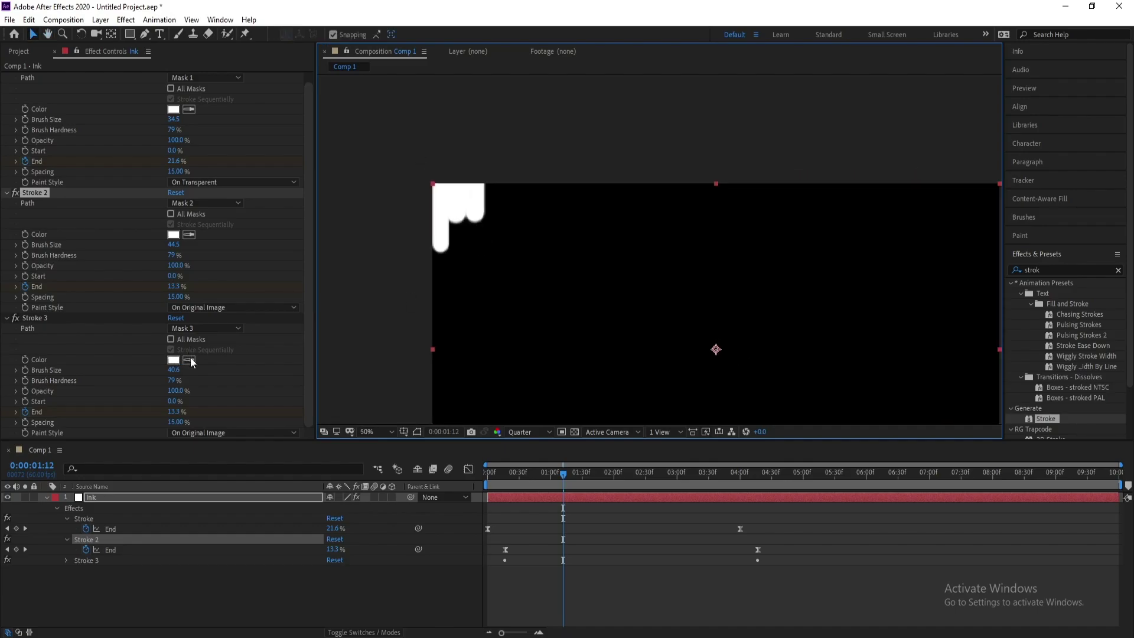
left_click_drag(174, 374, 181, 371)
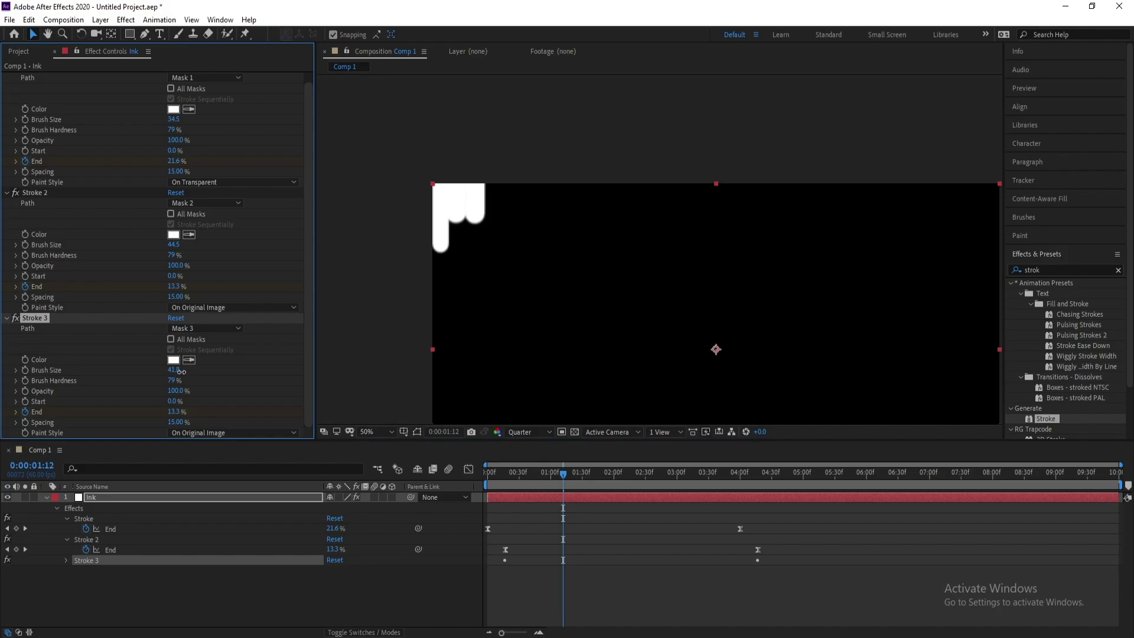
Step: Shift both of Stroke 3's End keyframes so the first one sits at about 0:00:00:30, and play the result from the start
left_click(150, 497)
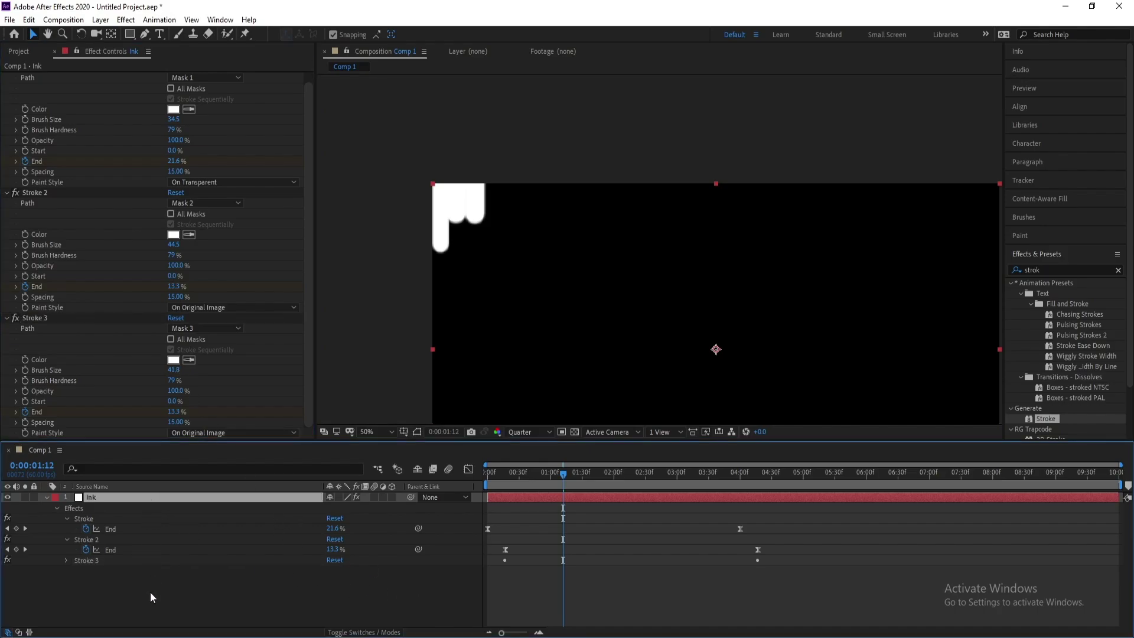
key("m")
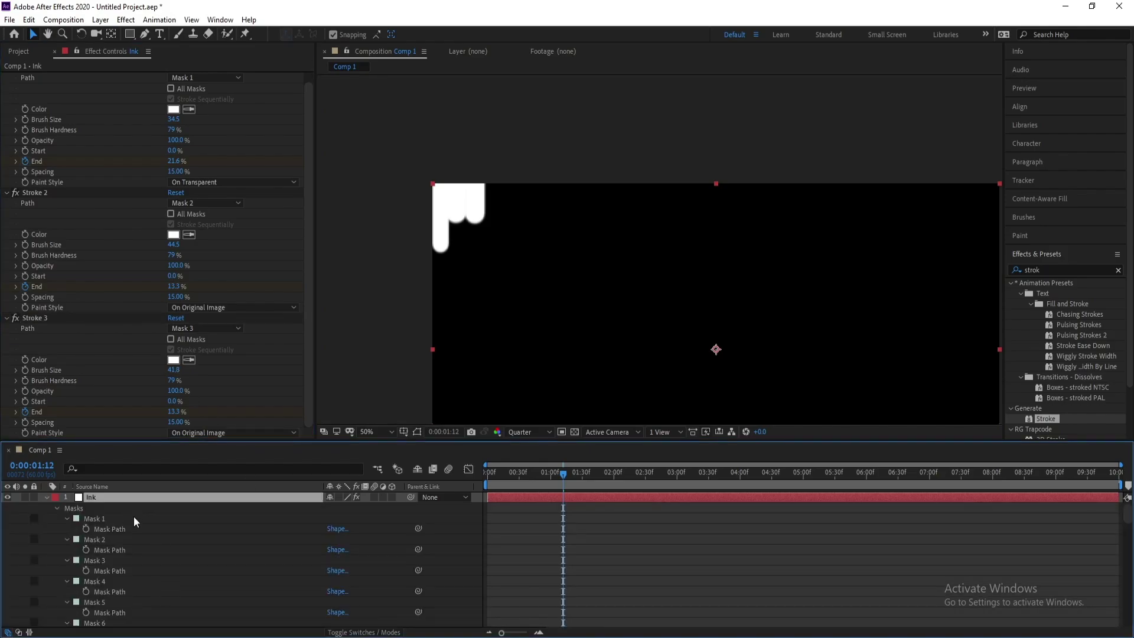
key("m")
left_click(160, 573)
left_click(107, 496)
key("u")
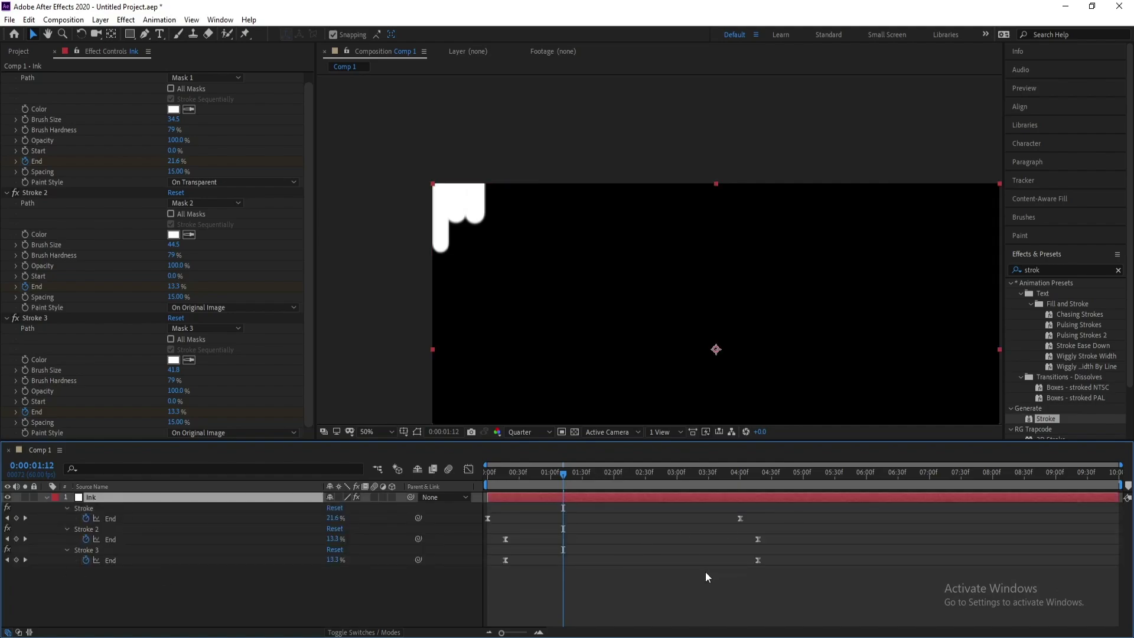
left_click_drag(778, 553, 480, 597)
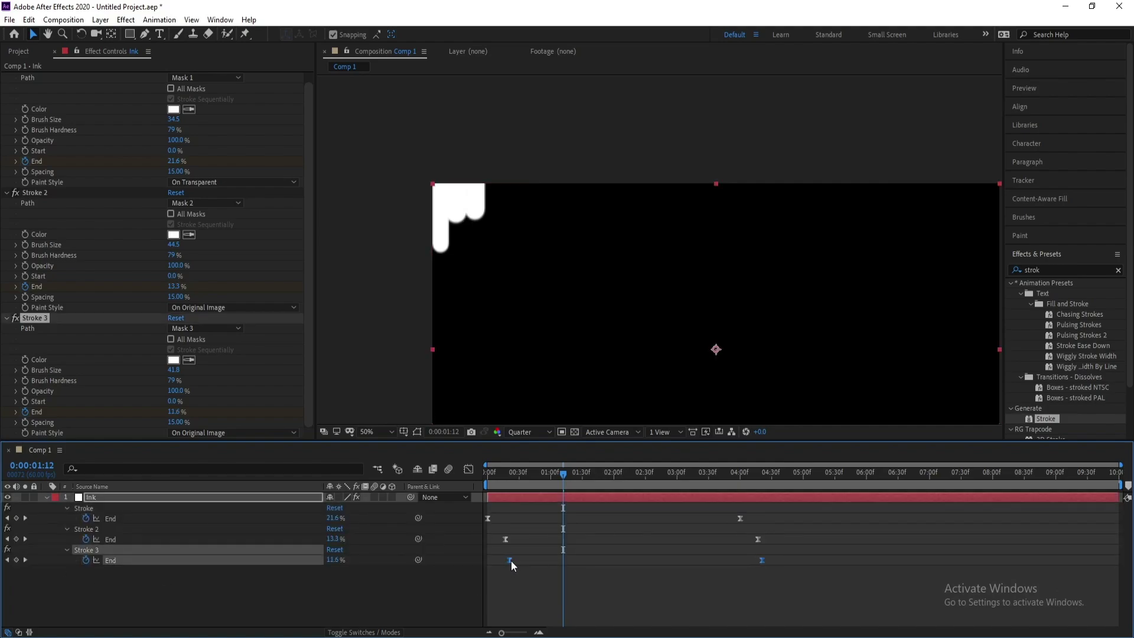
left_click_drag(512, 561, 519, 559)
left_click_drag(523, 482, 432, 481)
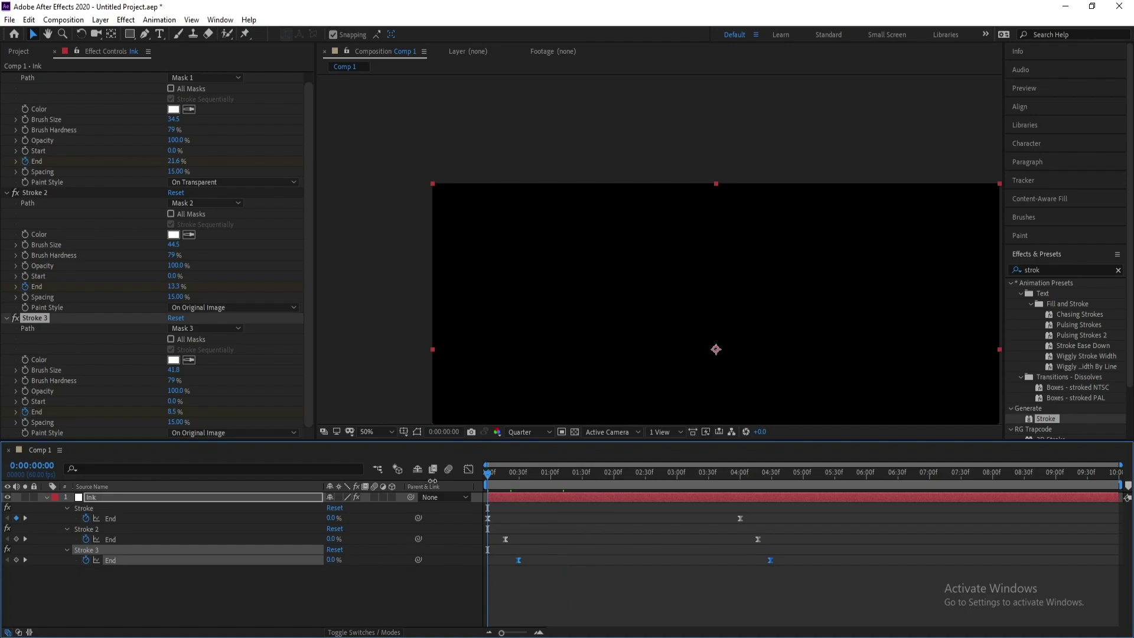
key("space")
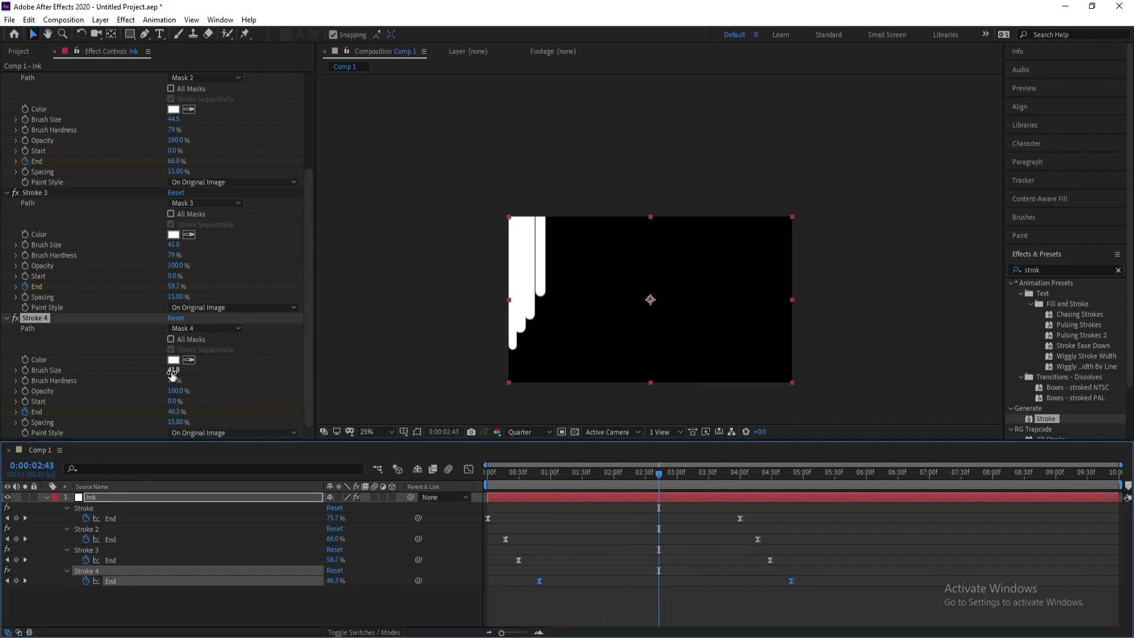
Step: Duplicate Stroke 4 with its Path set to Mask 5 and shift the copy's End keyframes so the first sits at about 0:00:01:18
scroll(188, 247, "down", 3)
left_click(35, 319)
key("ctrl+d")
left_click(203, 329)
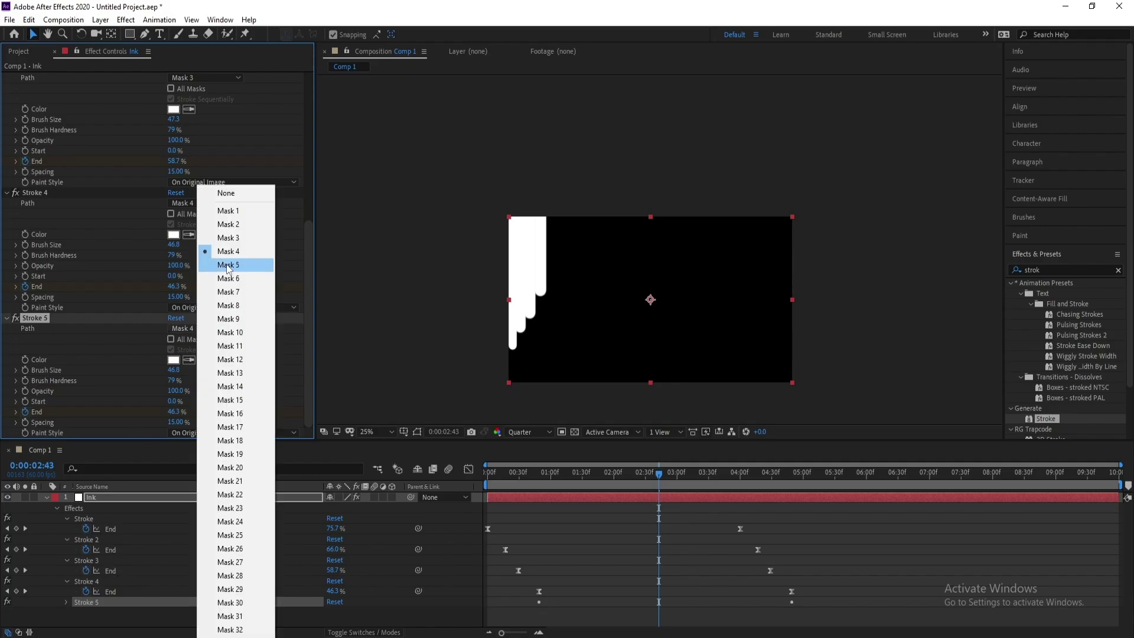
left_click(230, 265)
left_click(134, 498)
key("u")
key("u")
left_click(110, 602)
left_click_drag(539, 603, 569, 602)
Step: Set the Brush Size to 49.0 for Stroke 4 and 48.3 for Stroke 5, and preview the strokes from the start
left_click_drag(174, 245, 188, 244)
left_click_drag(174, 371, 183, 370)
left_click_drag(536, 473, 488, 473)
key("space")
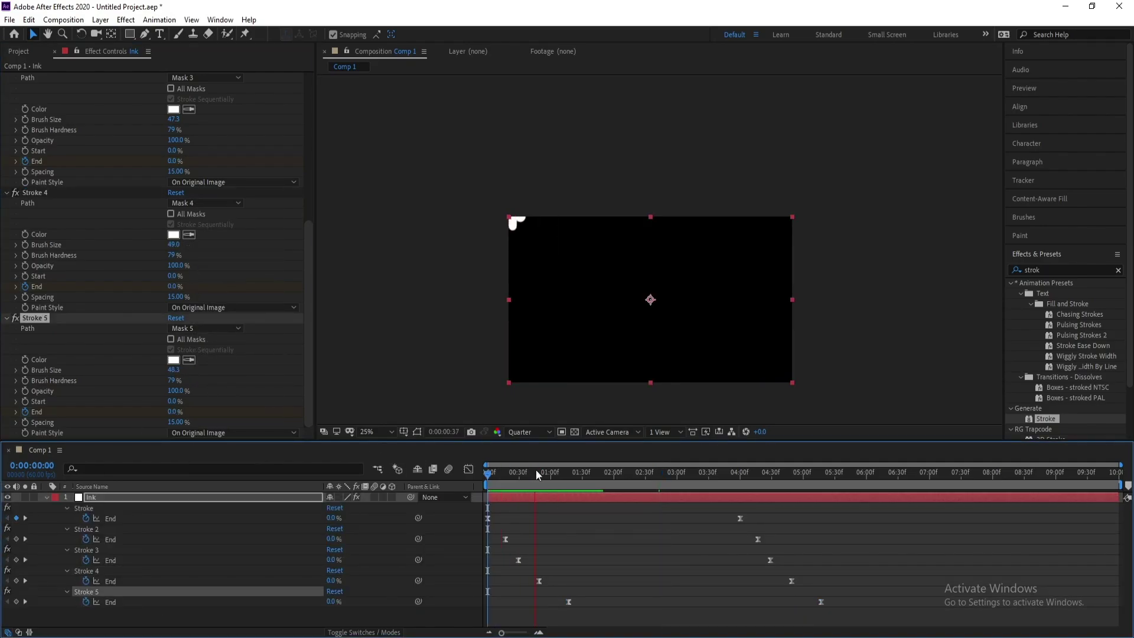
key("space")
Step: Duplicate Stroke 5 with its Path set to Mask 6 and shift the copy's End keyframes so the first sits at about 0:00:02:20
left_click(36, 319)
key("ctrl+d")
left_click(202, 329)
left_click(229, 279)
left_click(108, 498)
key("u")
key("u")
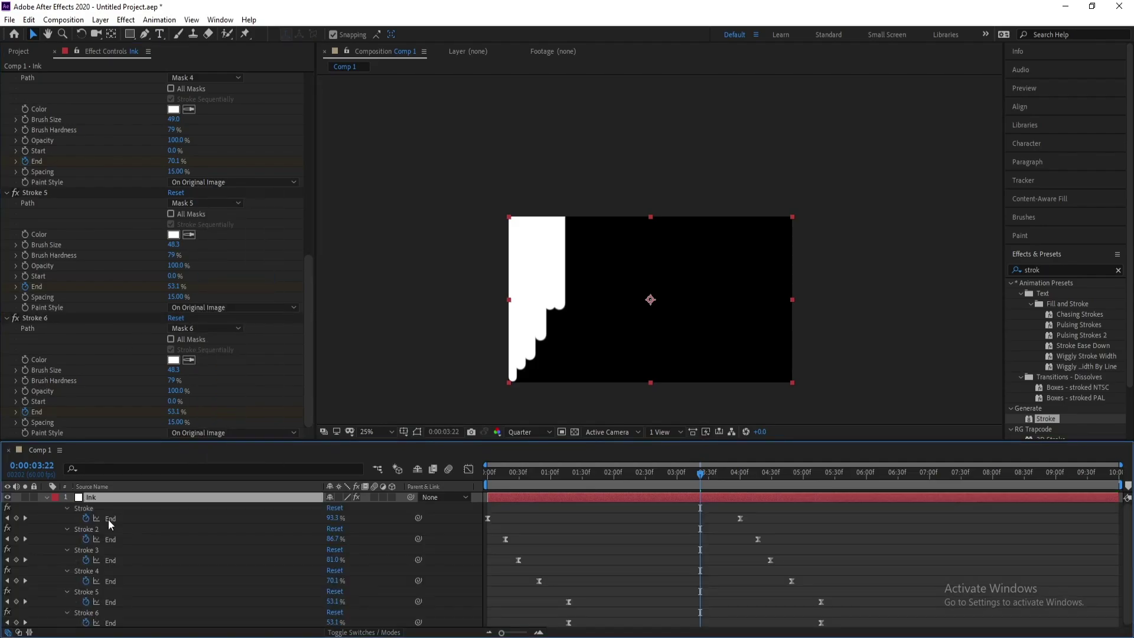
left_click(111, 622)
left_click_drag(568, 622, 633, 618)
Step: Duplicate the Stroke 6 effect and set the copy's Path to Mask 7
left_click(41, 318)
key("ctrl+d")
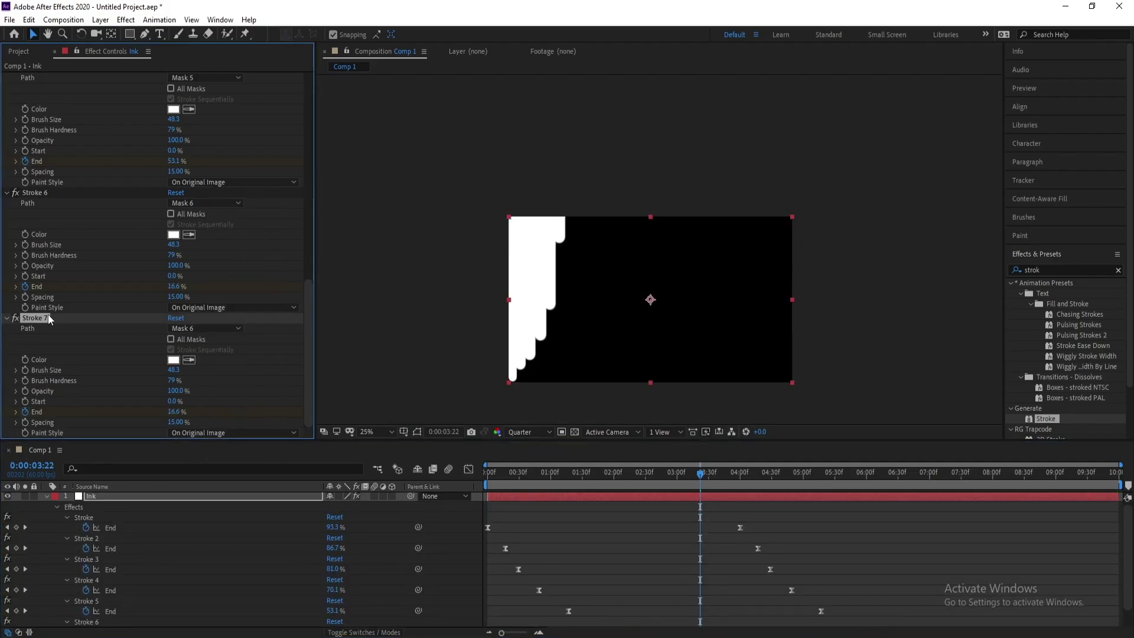
left_click(204, 329)
left_click(230, 291)
Step: Shift Stroke 7's End keyframes so the first sits at about 0:00:02:34, and set its Brush Size to 52.9
left_click(115, 498)
key("u")
key("u")
scroll(724, 607, "down", 3)
left_click_drag(908, 612, 628, 625)
left_click_drag(635, 622, 649, 621)
left_click_drag(176, 371, 214, 380)
Step: Duplicate Stroke 7 with its Path set to Mask 8 and shift the copy's End keyframes so the first sits at about 0:00:01:55
key("ctrl+d")
left_click(204, 328)
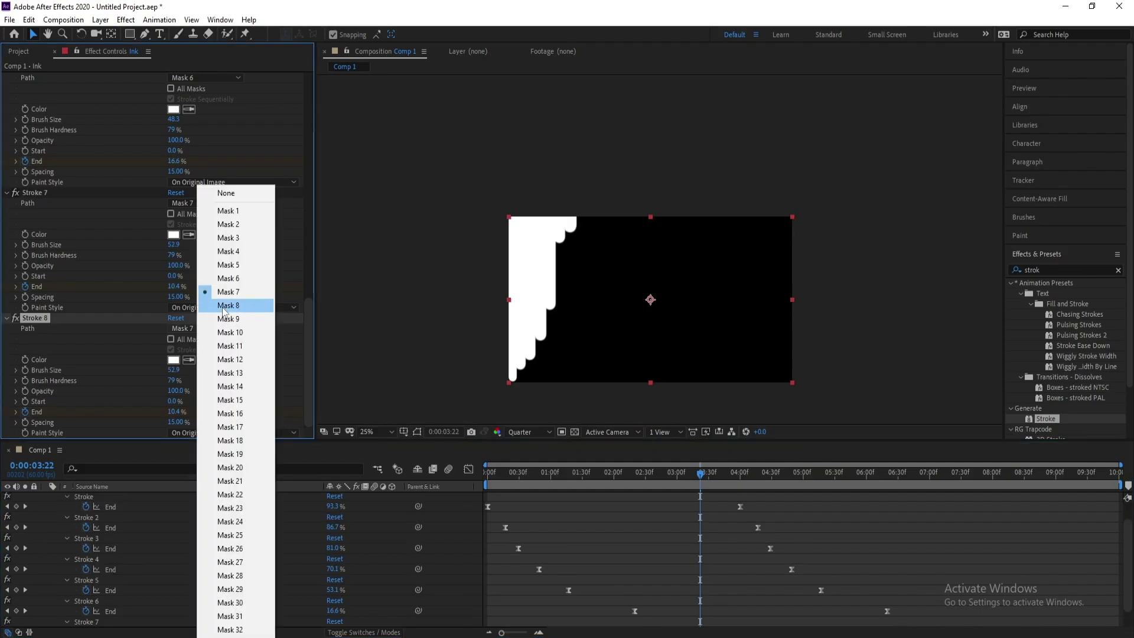
left_click(229, 305)
left_click(112, 498)
key("u")
key("u")
scroll(768, 582, "down", 3)
left_click_drag(940, 610, 612, 624)
Step: Duplicate Stroke 8 with its Path set to Mask 9 and shift the copy's End keyframes so the first sits at about 0:00:01:47
left_click(34, 318)
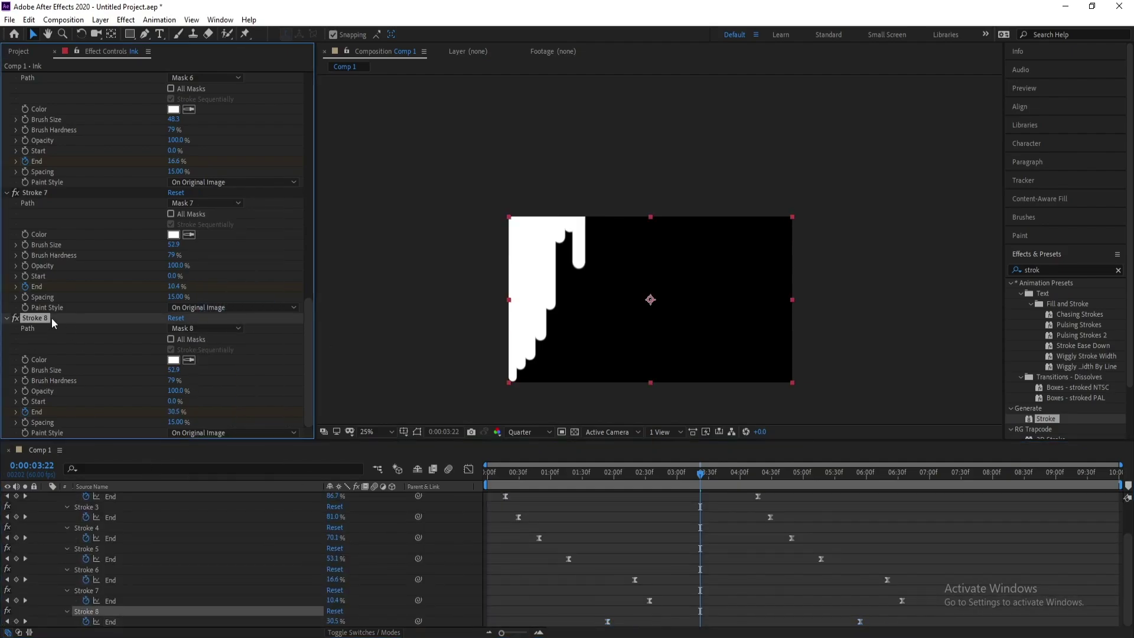
key("ctrl+d")
left_click(204, 328)
left_click(206, 338)
left_click(133, 500)
key("u")
key("u")
scroll(827, 597, "down", 3)
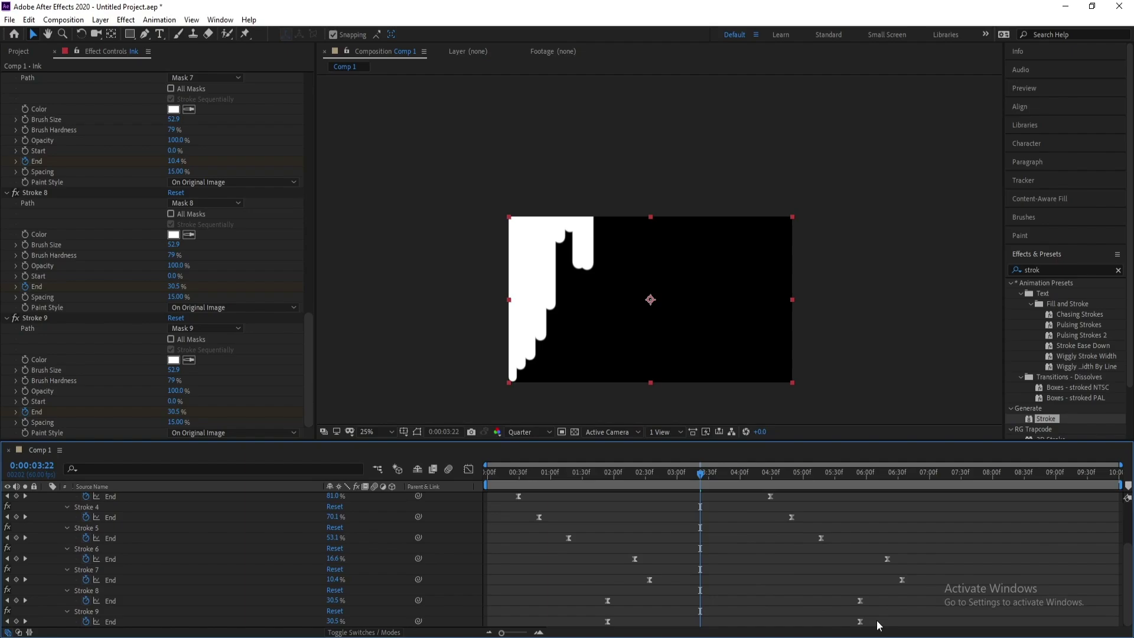
left_click_drag(878, 614, 597, 625)
mouse_move(607, 622)
left_mouse_down()
mouse_move(618, 624)
mouse_move(601, 624)
left_mouse_up()
Step: Duplicate Stroke 9 with its Path set to Mask 10 and shift the copy's End keyframes so the first sits at 0:00:01:37
left_click(34, 318)
key("ctrl+d")
left_click(204, 328)
left_click(207, 340)
scroll(140, 537, "up", 5)
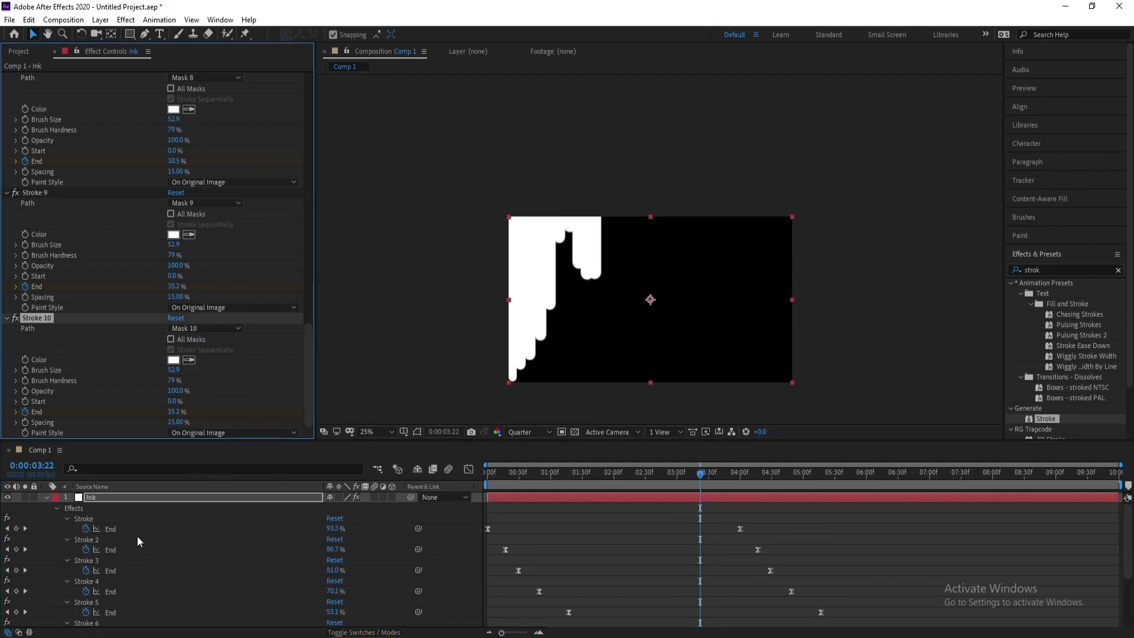
left_click(104, 499)
key("u")
key("u")
scroll(827, 591, "down", 5)
mouse_move(874, 615)
left_mouse_down()
mouse_move(590, 624)
mouse_move(603, 621)
left_mouse_up()
Step: Duplicate Stroke 10 with its Path set to Mask 11 and shift the copy's End keyframes so the first sits at about 0:00:01:48
key("ctrl+d")
left_click(204, 328)
left_click(207, 338)
key("u")
key("u")
scroll(577, 557, "down", 3)
left_click(110, 622)
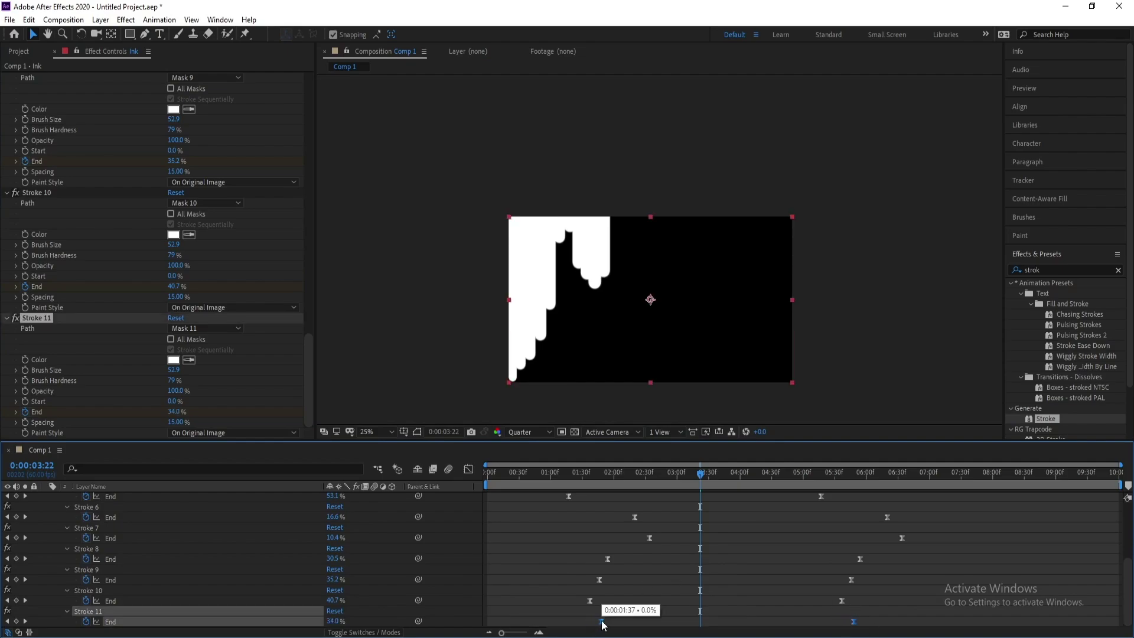
Step: Duplicate Stroke 11 with its Path set to Mask 12 and shift the copy's End keyframes so the first sits at about 0:00:01:28
left_click(36, 318)
key("ctrl+d")
left_click(204, 328)
left_click(207, 340)
left_click(102, 500)
key("u")
key("u")
scroll(827, 591, "down", 5)
left_click_drag(874, 616, 582, 622)
Step: Duplicate Stroke 12 with its Path set to Mask 13 and shift the copy's End keyframes so the first sits at about 0:00:01:55
left_click(37, 319)
key("ctrl+d")
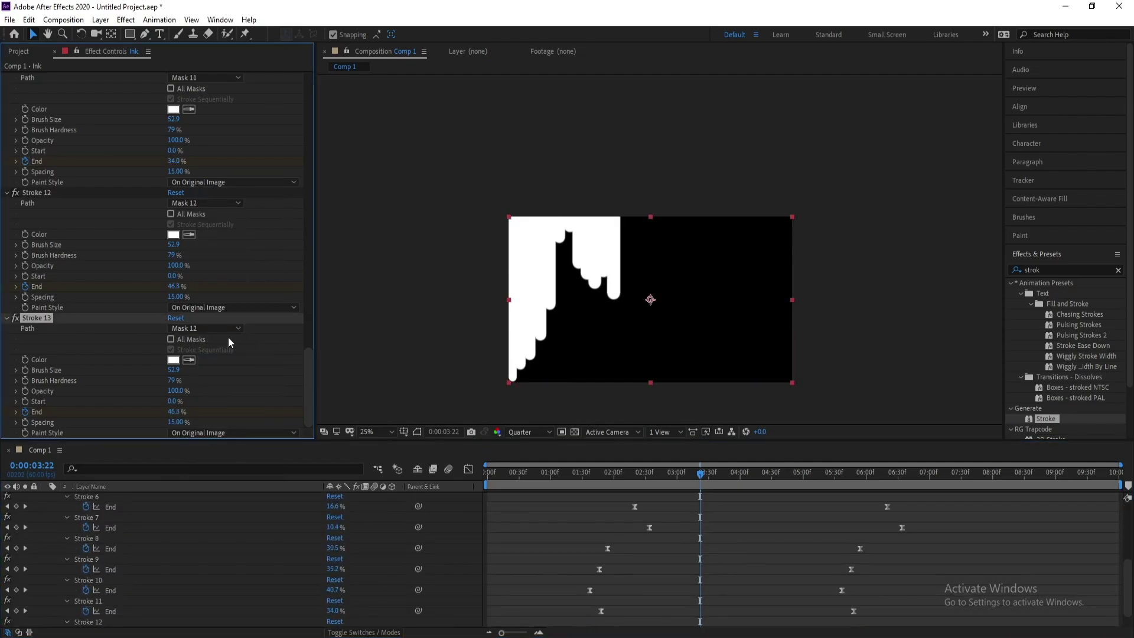
left_click(205, 329)
left_click(207, 340)
left_click(112, 500)
scroll(750, 590, "down", 5)
left_click_drag(860, 610, 513, 630)
left_click_drag(582, 622, 608, 622)
Step: Duplicate Stroke 13 with its Path set to Mask 14 and shift the copy's End keyframes so End is 21.6% at 0:00:03:22
left_click(36, 319)
key("ctrl+d")
left_click(219, 329)
left_click(240, 387)
left_click(109, 501)
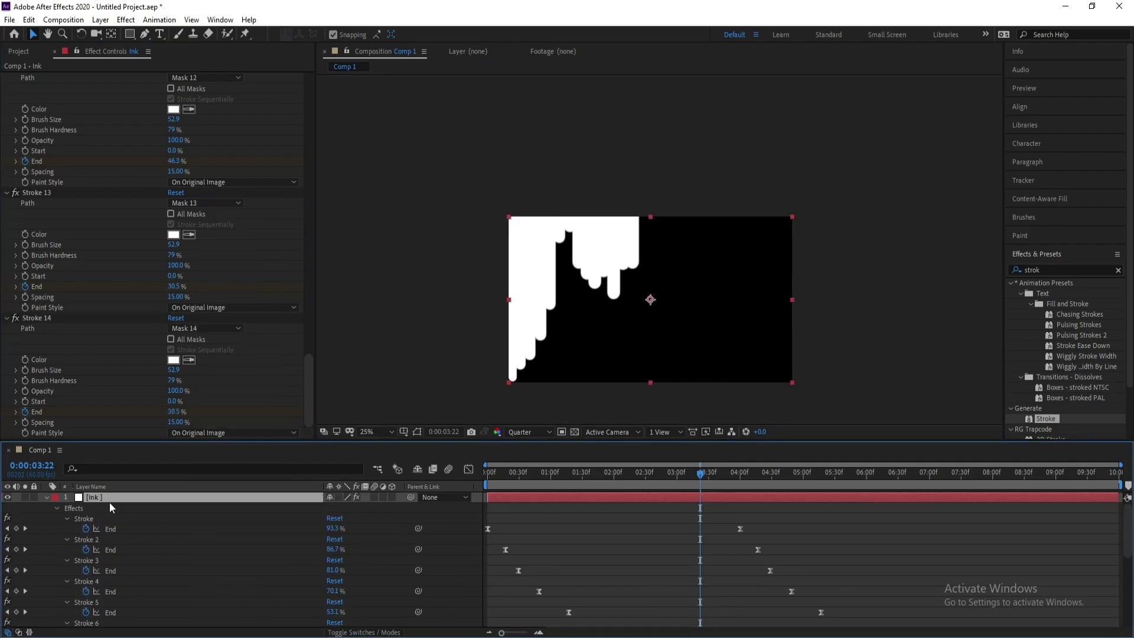
scroll(709, 579, "down", 6)
left_click_drag(867, 610, 598, 628)
left_click_drag(608, 622, 648, 624)
Step: Duplicate Stroke 14 with its Path set to Mask 15 and shift the copy's End keyframes so End is 11.6% at 0:00:03:22
left_click(46, 320)
key("ctrl+d")
left_click(204, 327)
left_click(239, 398)
key("u")
key("u")
scroll(751, 591, "down", 1)
left_click(110, 622)
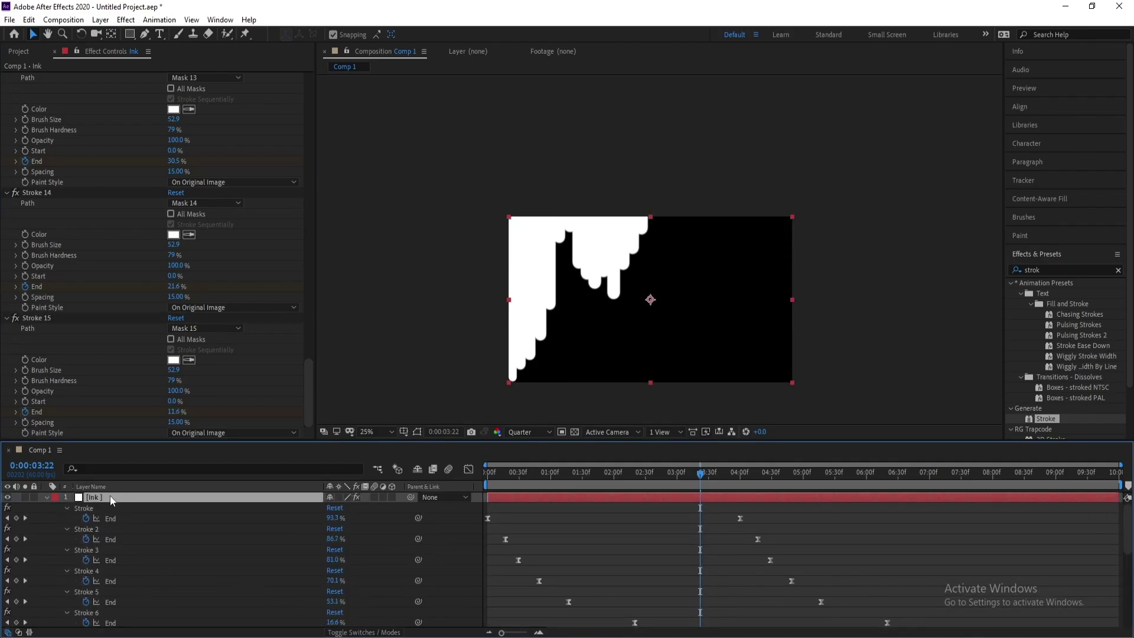
Step: Duplicate the last Stroke effect twice, setting the copies' Paths to Mask 16 and Mask 17
left_click(45, 317)
key("ctrl+d")
key("ctrl+f")
left_click(45, 319)
key("ctrl+d")
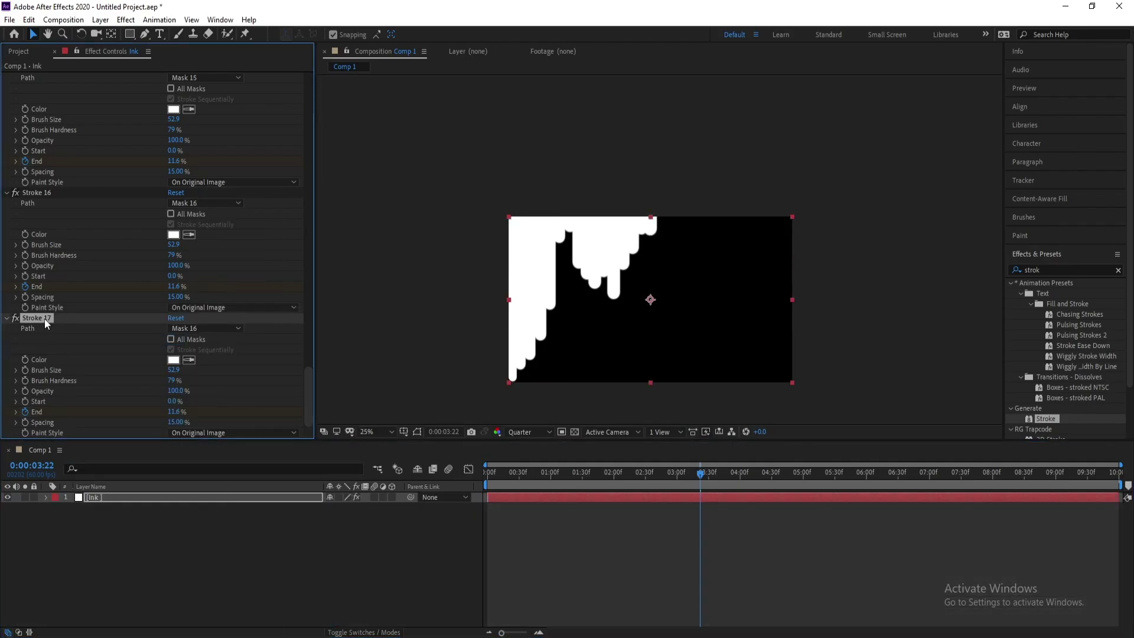
left_click(204, 327)
left_click(236, 426)
Step: Duplicate Stroke 17 and its copy, setting the new effects' Paths to Mask 18 and Mask 19
left_click(45, 321)
key("ctrl+d")
left_click(204, 328)
left_click(237, 439)
key("ctrl+d")
left_click(201, 328)
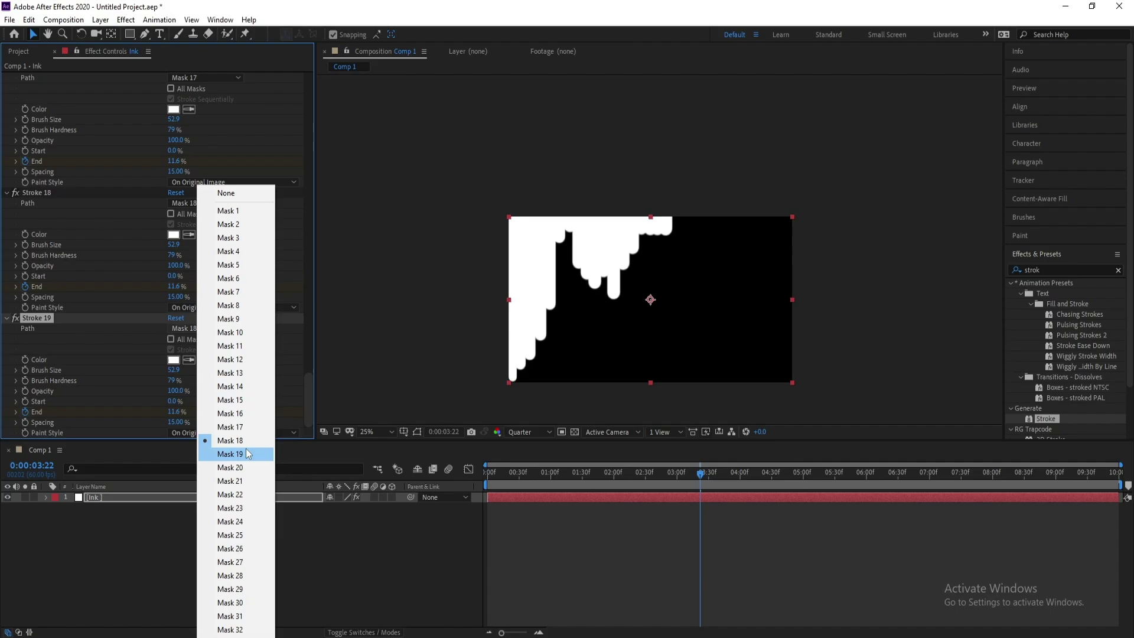
left_click(245, 454)
Step: Add two more Stroke duplicates after Stroke 19, with their Paths set to Mask 20 and Mask 21
key("ctrl+d")
left_click(188, 328)
left_click(237, 467)
key("ctrl+d")
left_click(187, 328)
left_click(206, 481)
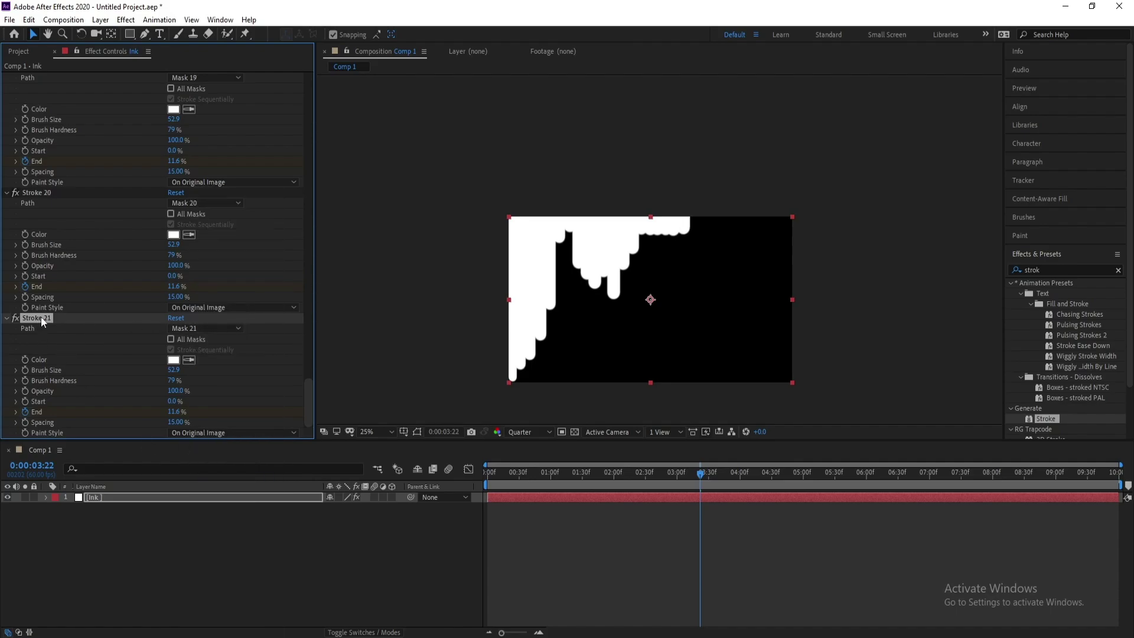
Step: Add two more Stroke duplicates after Stroke 21, with their Paths set to Mask 22 and Mask 23
left_click(40, 319)
key("ctrl+d")
left_click(195, 329)
left_click(246, 495)
key("ctrl+d")
left_click(208, 329)
left_click(260, 508)
Step: Add two more Stroke duplicates after Stroke 23, with their Paths set to Mask 25 and Mask 26
key("ctrl+d")
left_click(204, 327)
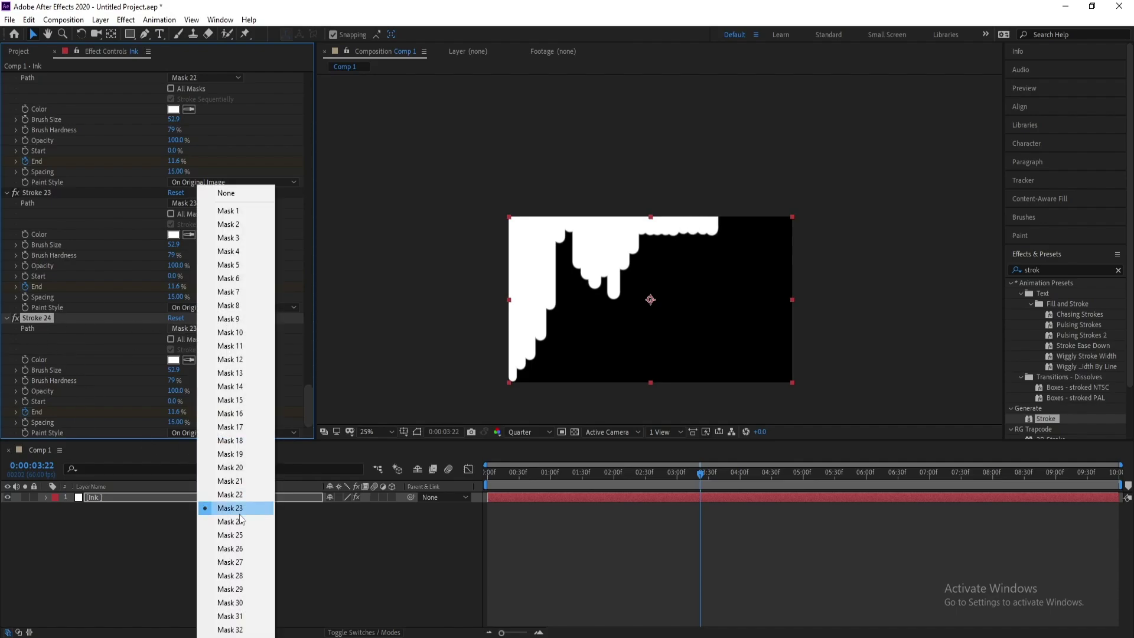
left_click(230, 522)
key("ctrl+d")
left_click(204, 328)
left_click(230, 535)
left_click(39, 316)
left_click(204, 328)
left_click(229, 548)
Step: Save the project as ink.aep
left_click(10, 19)
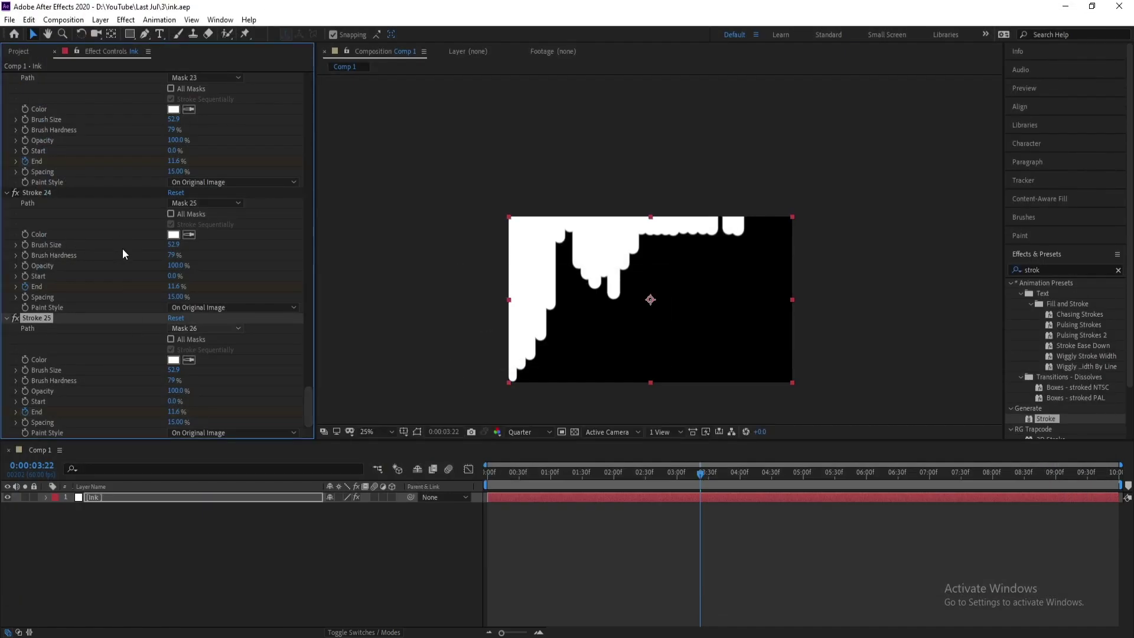
Step: Correct the mask assignments by setting Stroke 24's Path to Mask 24 and Stroke 25's Path to Mask 25
scroll(123, 250, "up", 2)
left_click(192, 259)
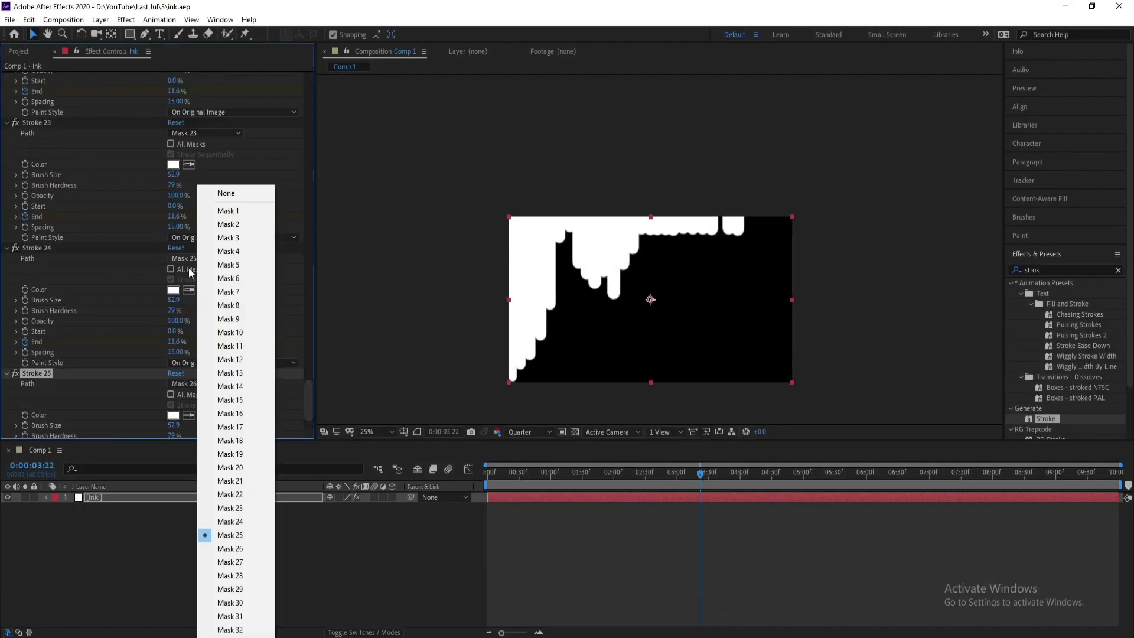
left_click(229, 522)
left_click(189, 384)
left_click(229, 536)
Step: Add three more Stroke duplicates after Stroke 25, with their Paths set to Mask 26, Mask 27 and Mask 28
scroll(82, 378, "down", 2)
key("ctrl+d")
left_click(204, 328)
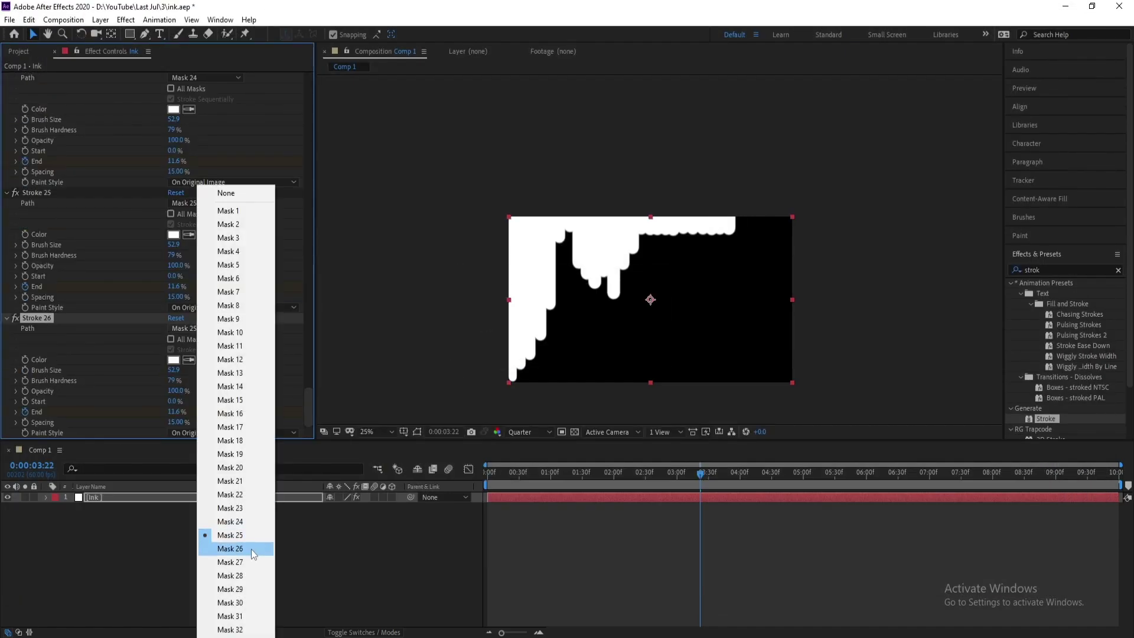
left_click(230, 548)
key("ctrl+d")
left_click(204, 328)
left_click(230, 562)
key("ctrl+d")
left_click(204, 328)
left_click(230, 575)
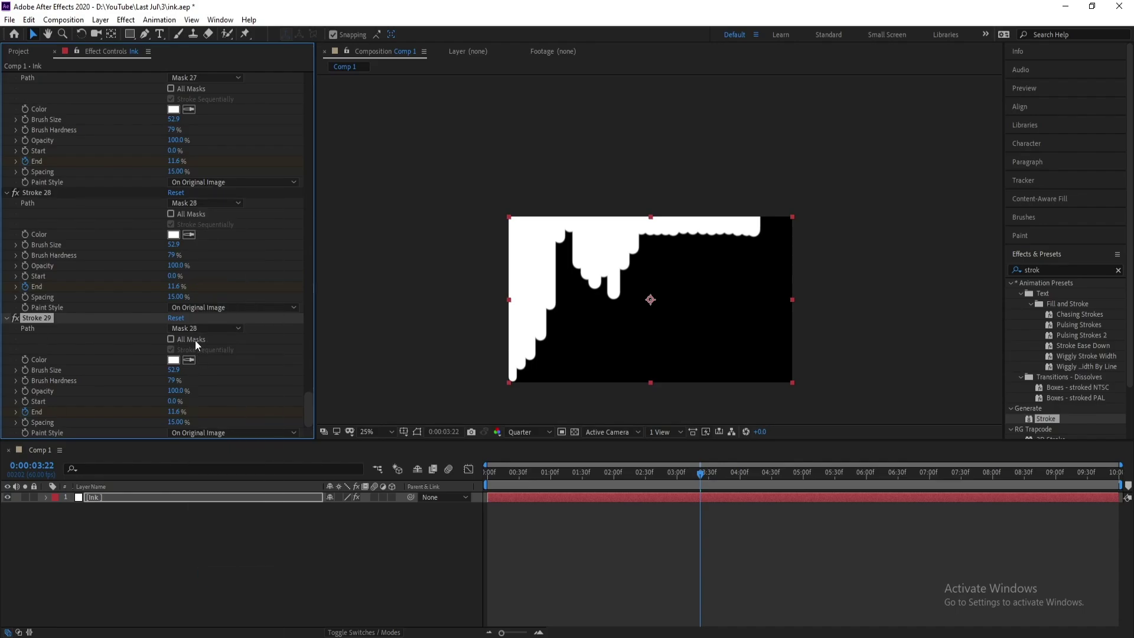
Step: Add two more Stroke duplicates after Stroke 28, with their Paths set to Mask 29 and Mask 30
key("ctrl+d")
left_click(204, 328)
left_click(230, 589)
key("ctrl+d")
left_click(204, 328)
left_click(230, 603)
Step: Add the last two Stroke duplicates after Stroke 30, with their Paths set to Mask 31 and Mask 32
key("ctrl+d")
left_click(203, 328)
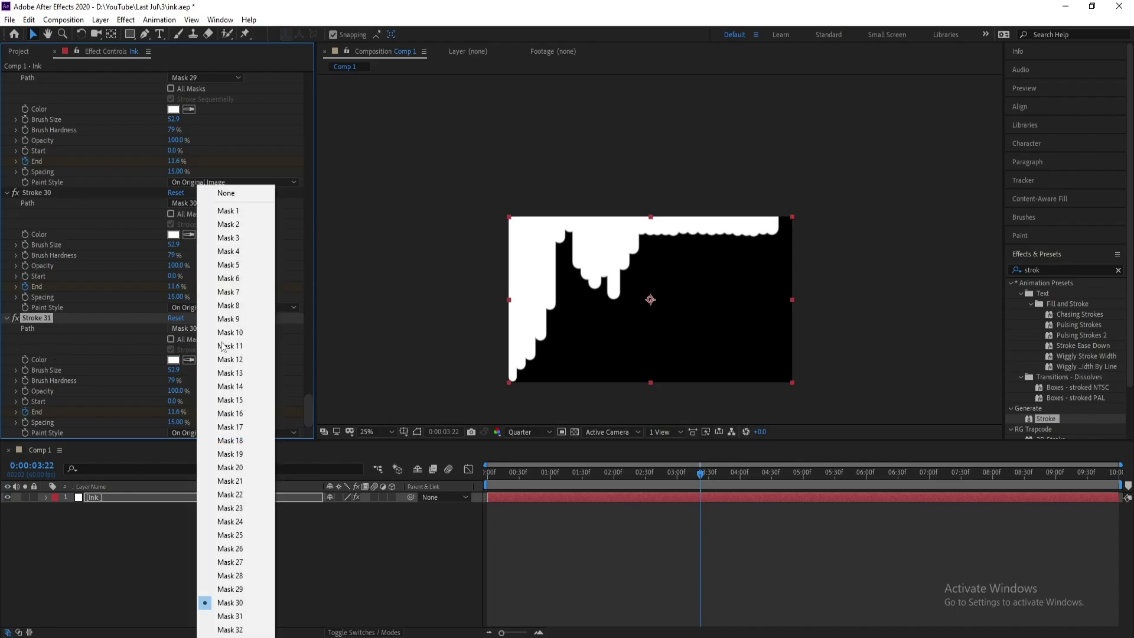
left_click(230, 616)
key("ctrl+d")
left_click(204, 328)
left_click(230, 630)
Step: Reveal the Ink layer's animated properties and shift the End keyframes of Strokes 15 to 17 slightly earlier
left_click(111, 497)
key("u")
scroll(596, 565, "down", 3)
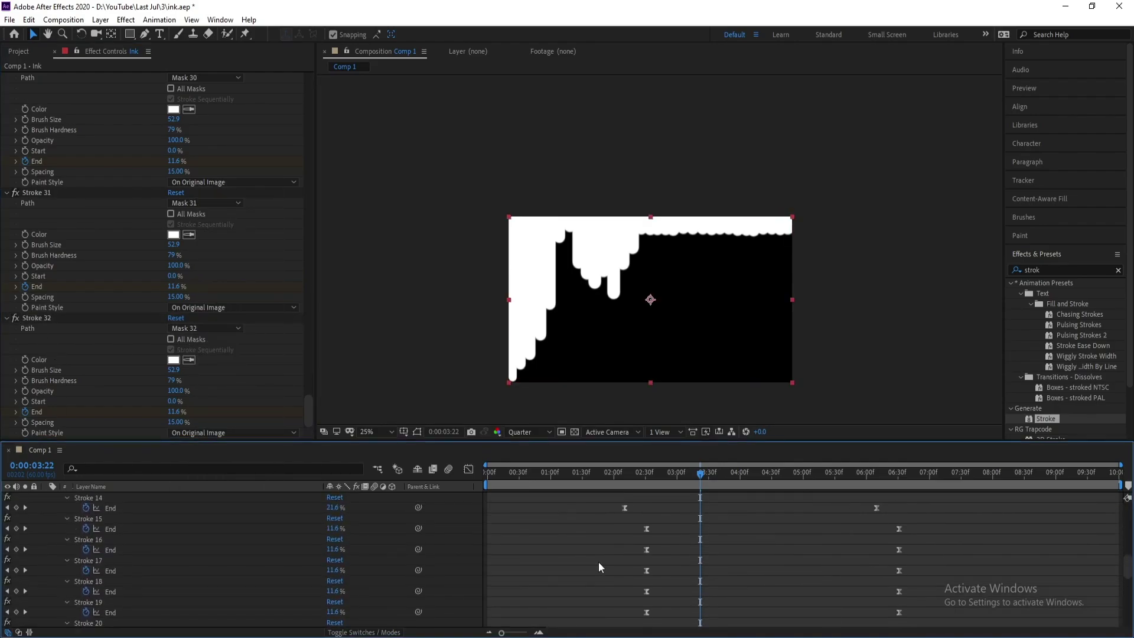
scroll(599, 565, "up", 1)
mouse_move(634, 548)
left_mouse_down()
mouse_move(922, 573)
mouse_move(918, 608)
left_mouse_up()
left_click_drag(647, 602, 636, 602)
Step: Stagger the End keyframes of the strokes following Stroke 17 by moving them to slightly different earlier times
scroll(636, 602, "down", 2)
left_click_drag(922, 557, 609, 601)
scroll(610, 601, "down", 1)
mouse_move(926, 582)
left_mouse_down()
mouse_move(610, 623)
mouse_move(627, 598)
mouse_move(600, 599)
left_mouse_up()
scroll(601, 598, "down", 3)
mouse_move(922, 533)
left_mouse_down()
mouse_move(641, 613)
mouse_move(579, 607)
left_mouse_up()
scroll(700, 537, "up", 1)
left_click_drag(869, 528, 592, 540)
left_click_drag(598, 534, 602, 534)
left_click_drag(866, 507, 592, 519)
left_click_drag(598, 513, 605, 514)
Step: Offset the End keyframes of Strokes 26 and 27 so that Stroke 27 starts slightly after Stroke 26
scroll(605, 514, "down", 1)
mouse_move(845, 558)
left_mouse_down()
mouse_move(574, 570)
mouse_move(587, 567)
left_mouse_up()
mouse_move(856, 577)
left_mouse_down()
mouse_move(569, 599)
mouse_move(589, 587)
mouse_move(570, 586)
left_mouse_up()
scroll(590, 587, "down", 1)
left_click_drag(580, 575, 600, 577)
Step: Move the End keyframes of Strokes 28 and 29 together so both start just before the one-second mark
scroll(593, 584, "down", 2)
left_click_drag(920, 535, 635, 565)
left_click_drag(647, 560, 544, 566)
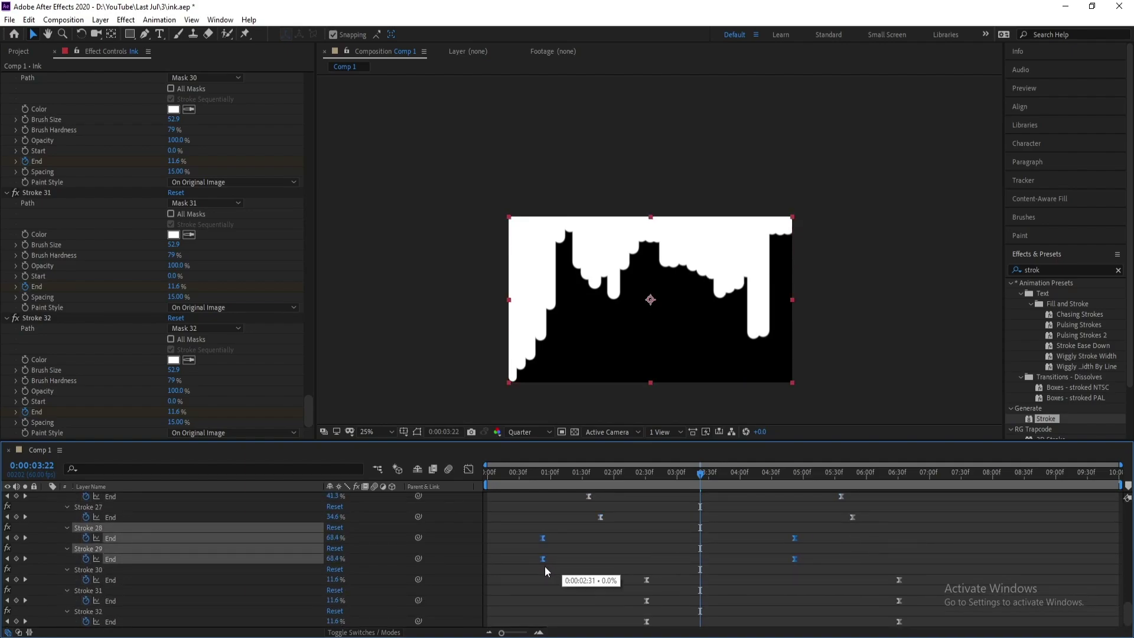
Step: Move the End keyframes of Strokes 30 to 32 earlier, with Stroke 30 starting at about half a second
left_click_drag(920, 572, 634, 586)
left_click_drag(646, 581, 561, 586)
mouse_move(920, 593)
left_mouse_down()
mouse_move(635, 624)
mouse_move(499, 622)
left_mouse_up()
left_click_drag(836, 575, 511, 586)
left_click_drag(561, 580, 523, 581)
Step: Preview the full drip animation from the start of the composition and look over the staggered stroke keyframes
scroll(564, 567, "up", 1)
key("Home")
left_click(1025, 89)
left_click(1064, 105)
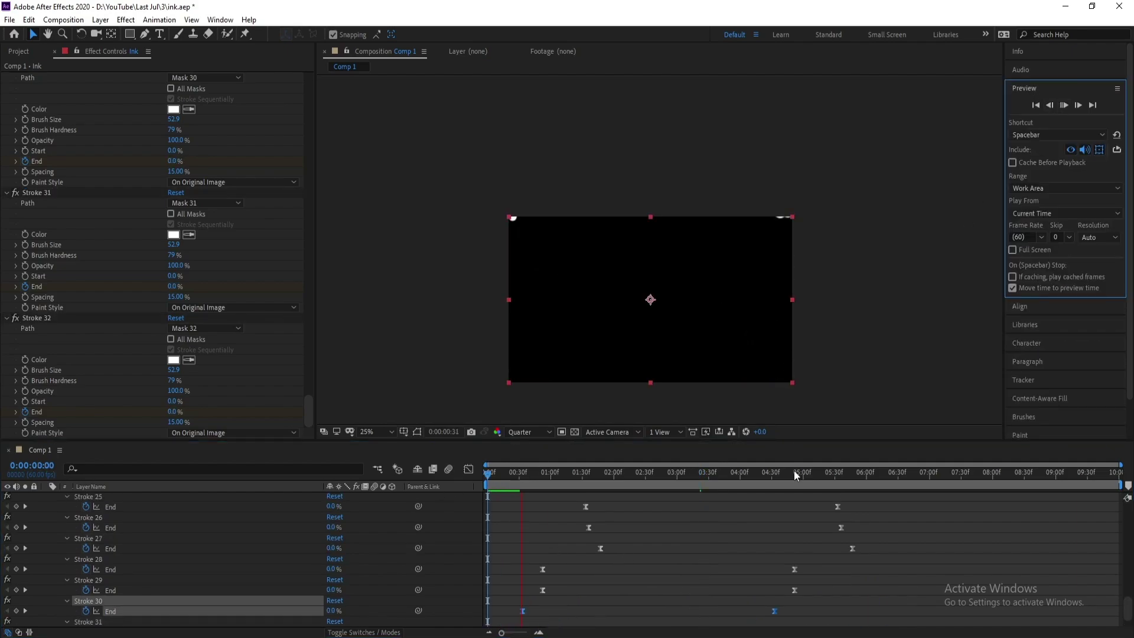
left_click(593, 503)
scroll(184, 561, "up", 6)
scroll(183, 555, "down", 6)
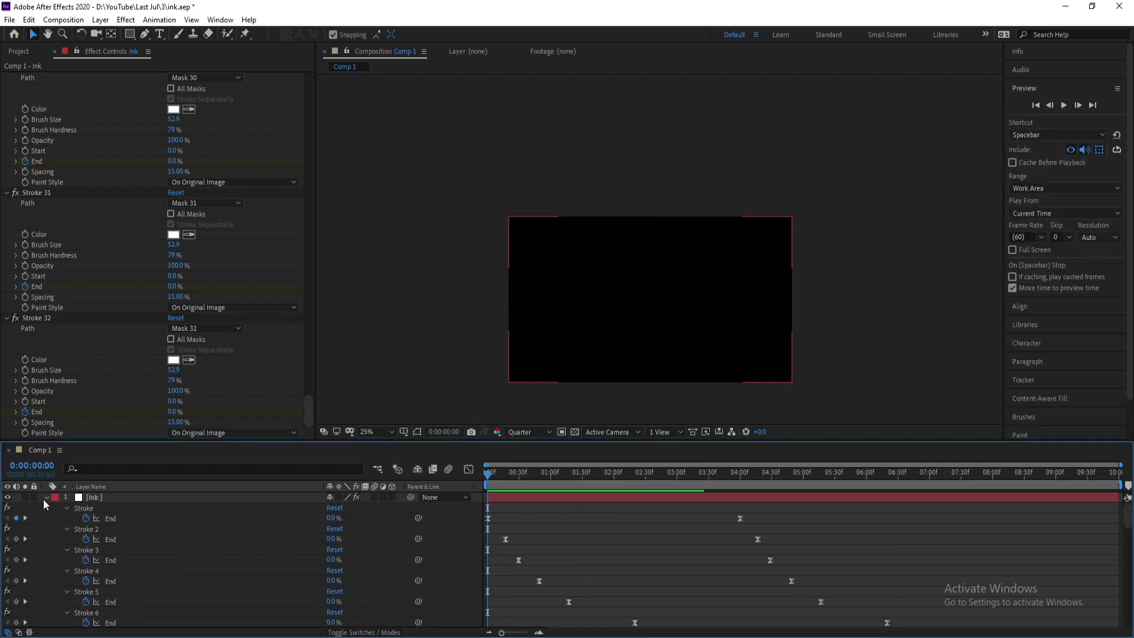
key("space")
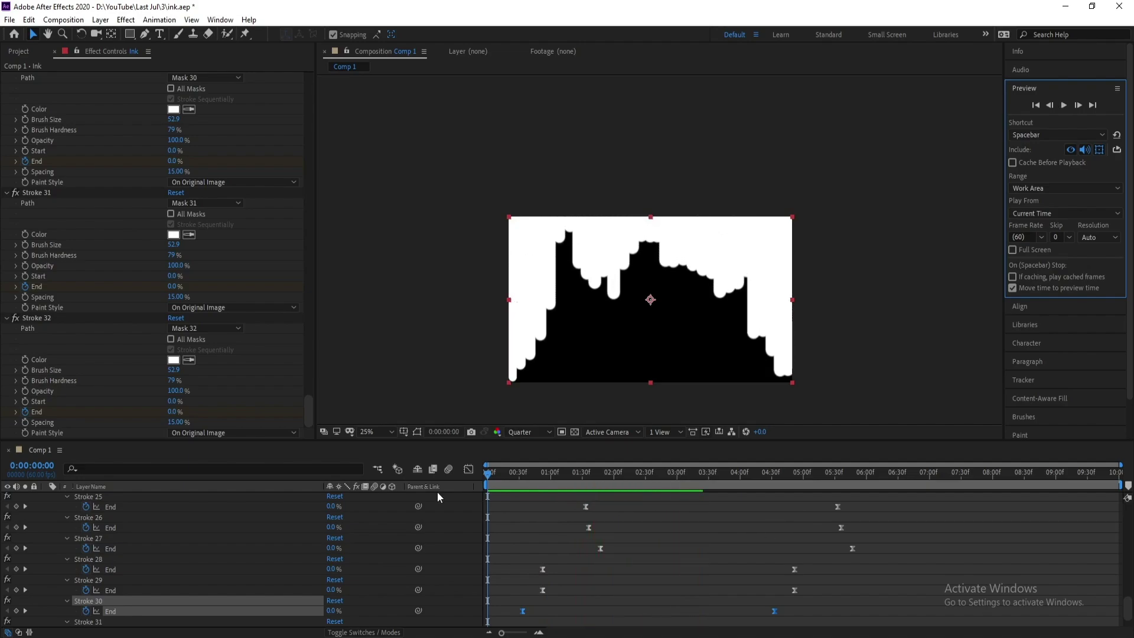
key("space")
Step: Collapse the Ink layer's properties, replay the drip animation and park the playhead at 0:00:03:02
scroll(183, 555, "up", 2)
scroll(183, 556, "up", 8)
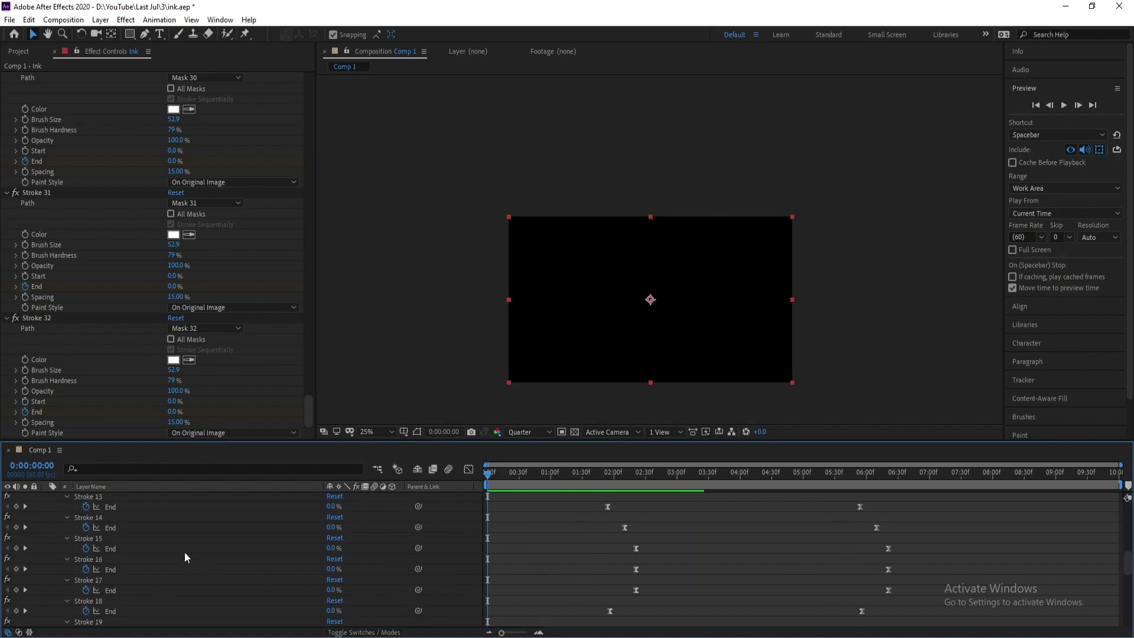
key("Return")
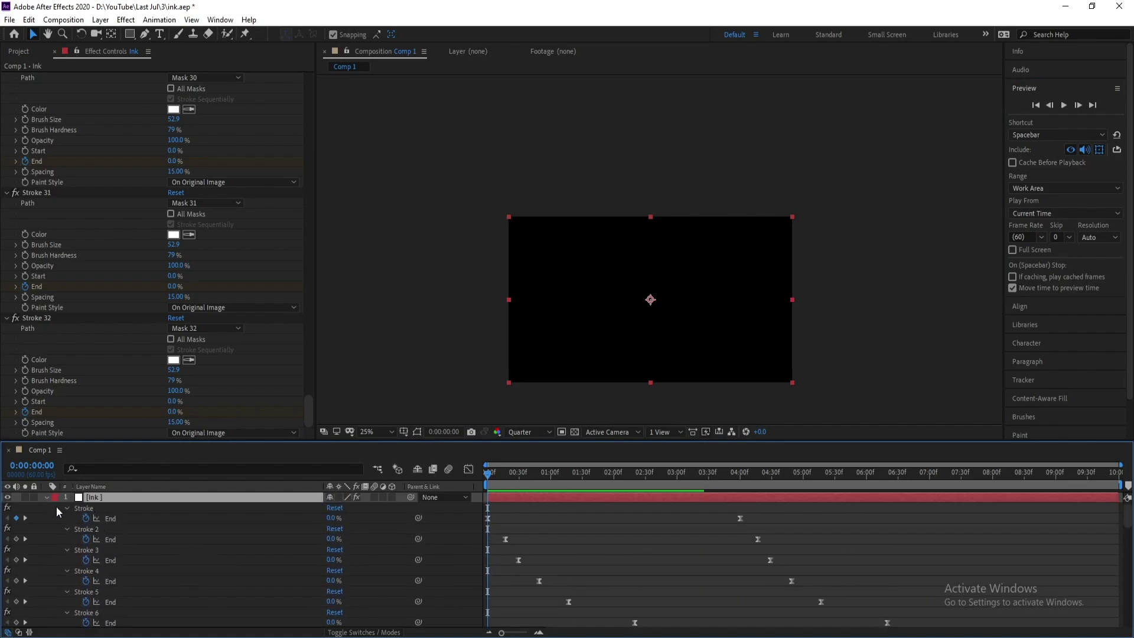
left_click(47, 496)
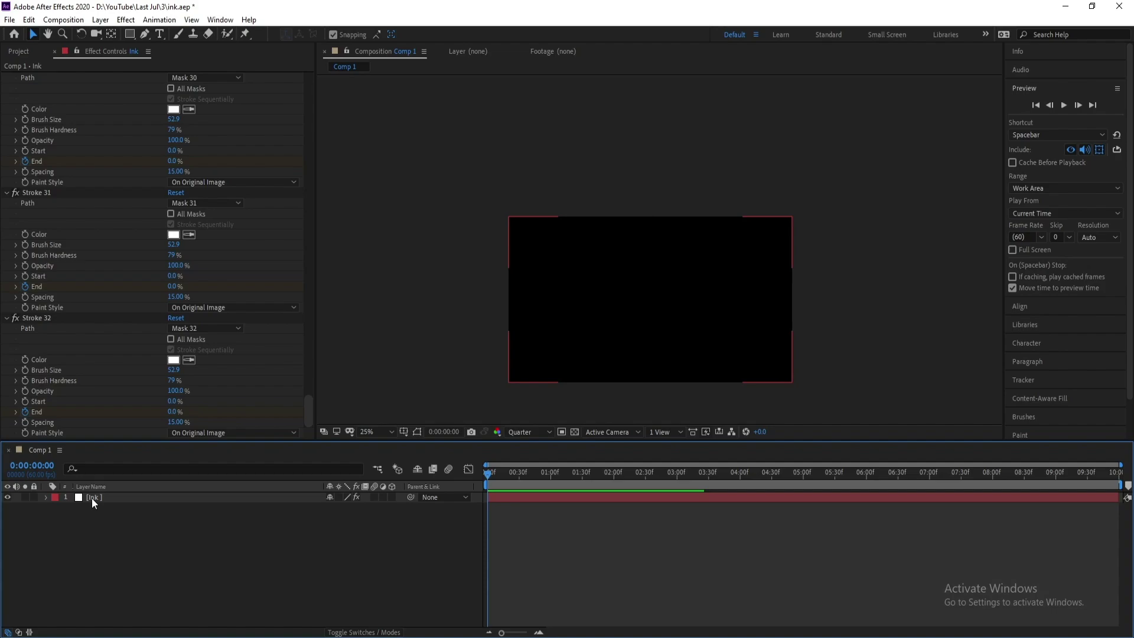
left_click(1065, 105)
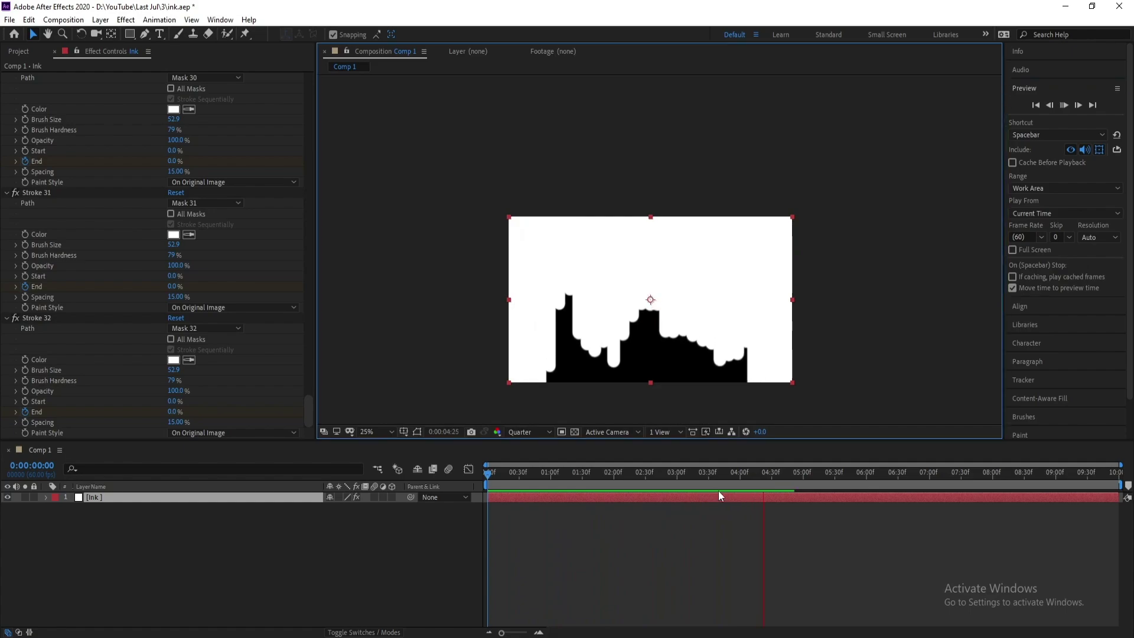
left_click(673, 491)
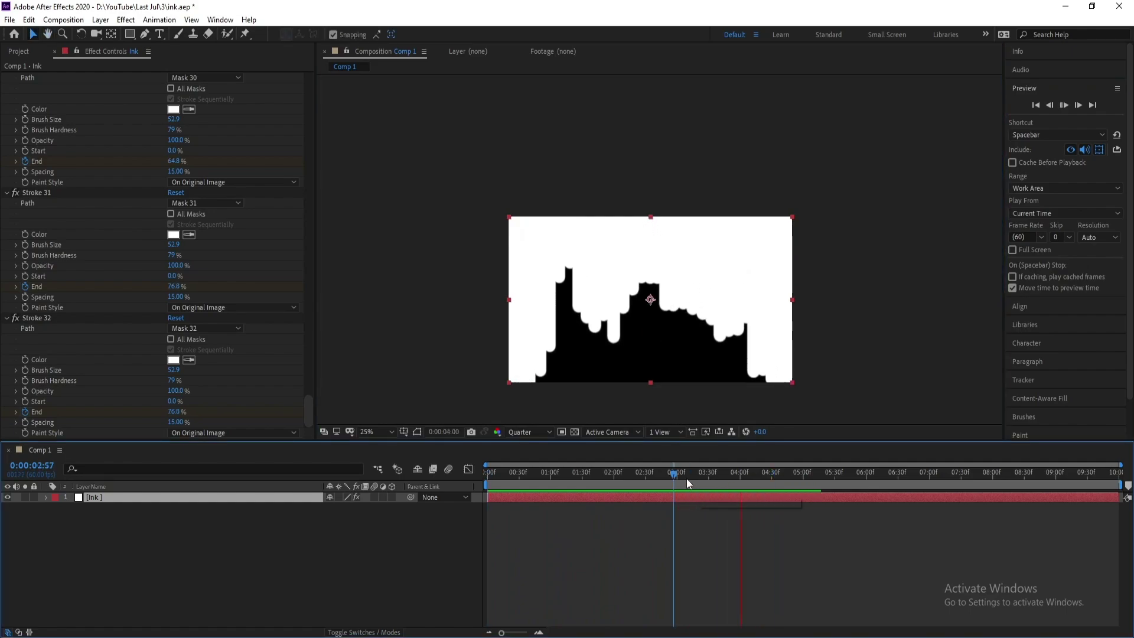
left_click_drag(687, 478, 679, 480)
Step: Pre-compose the Ink layer as Ink Comp, moving all attributes into the new composition
right_click(108, 507)
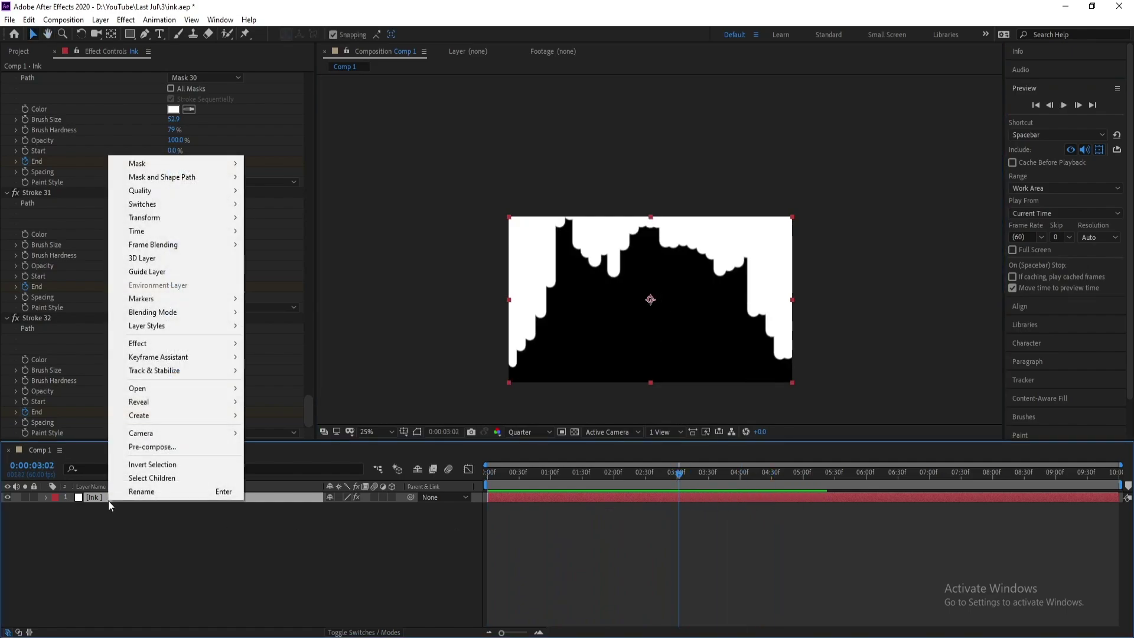
left_click(152, 447)
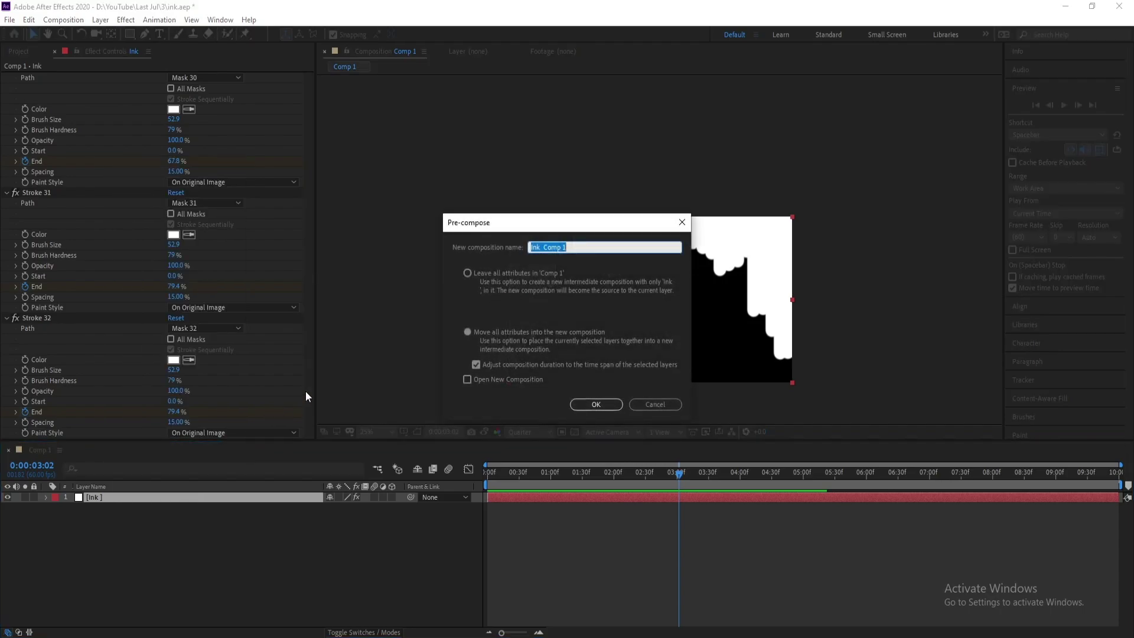
double_click(567, 247)
left_click(610, 402)
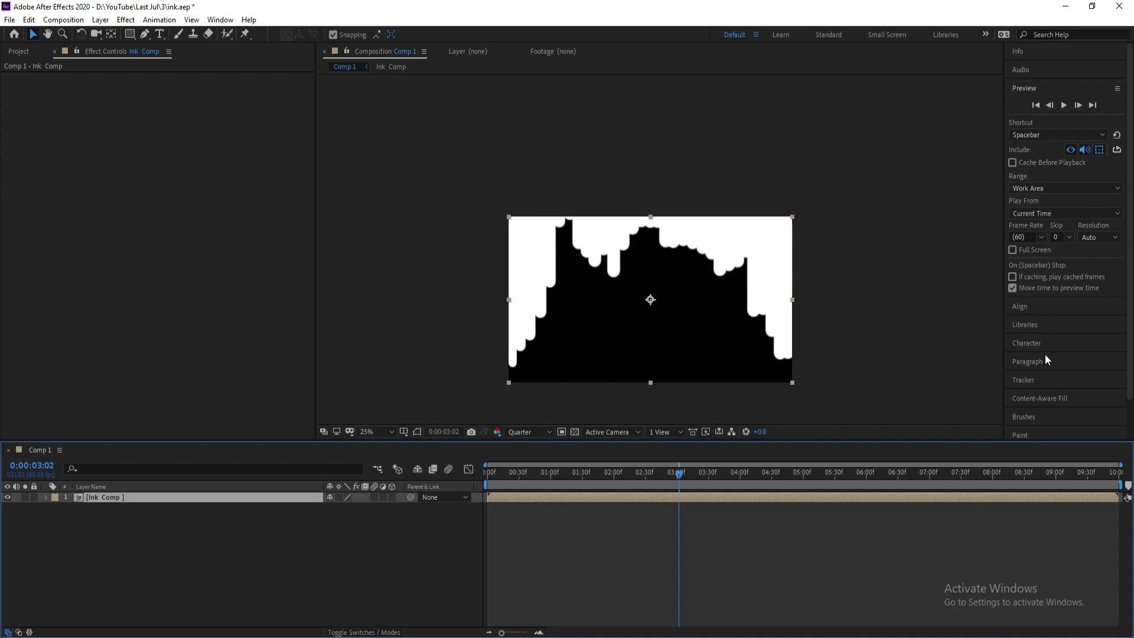
Step: Find the Fast Box Blur effect and apply it to the Ink Comp layer
scroll(1043, 334, "down", 2)
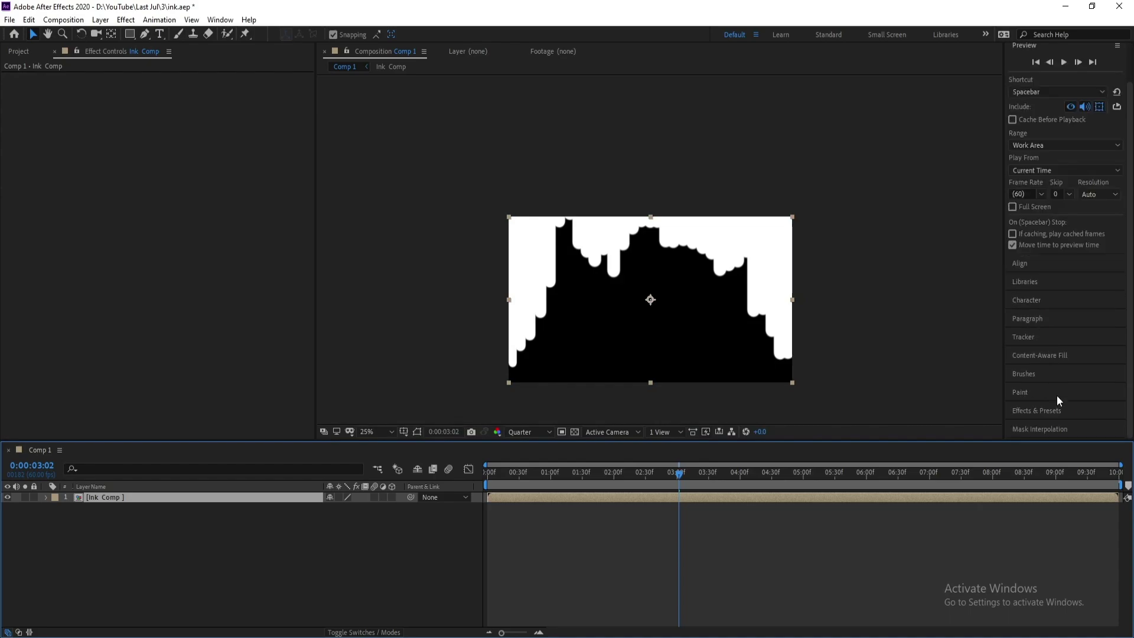
left_click(1058, 411)
left_click(1065, 270)
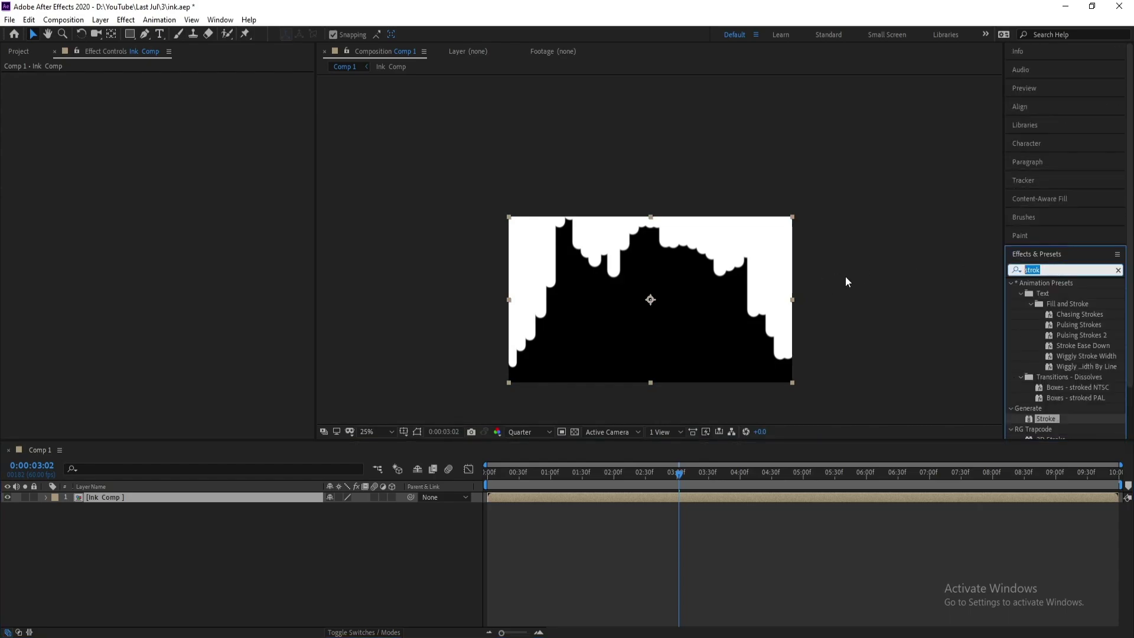
type("bo")
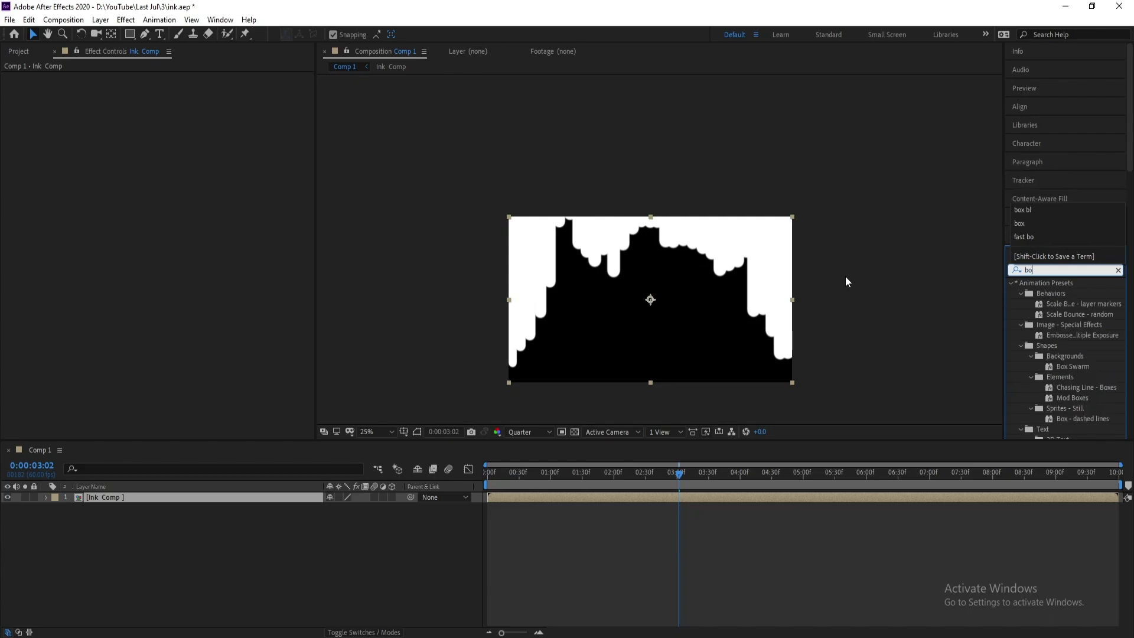
type("x")
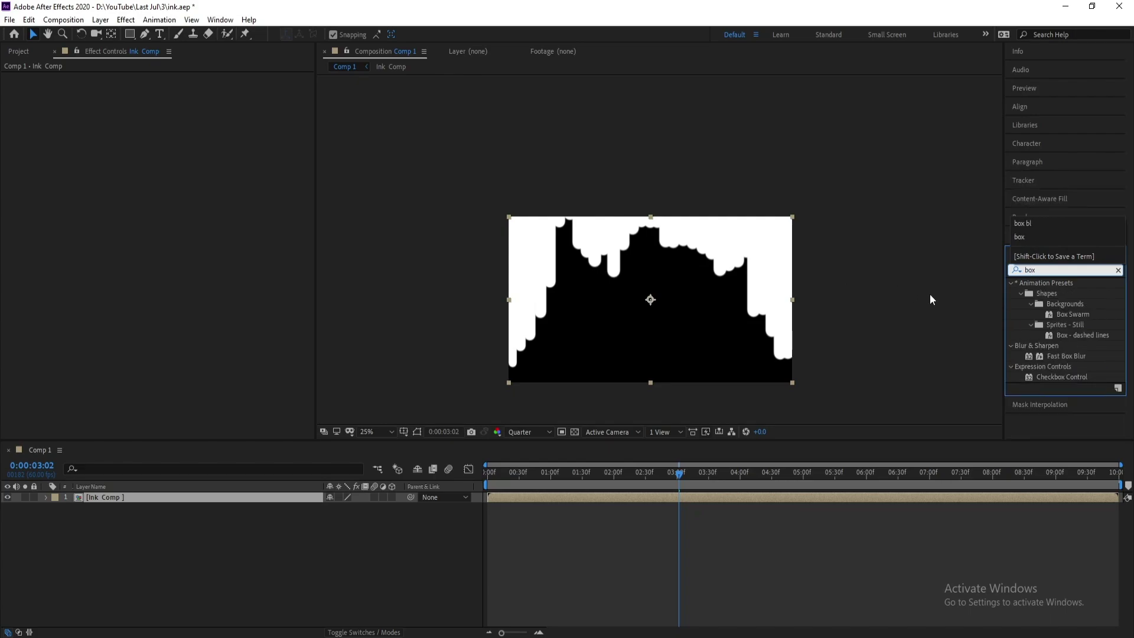
double_click(1066, 356)
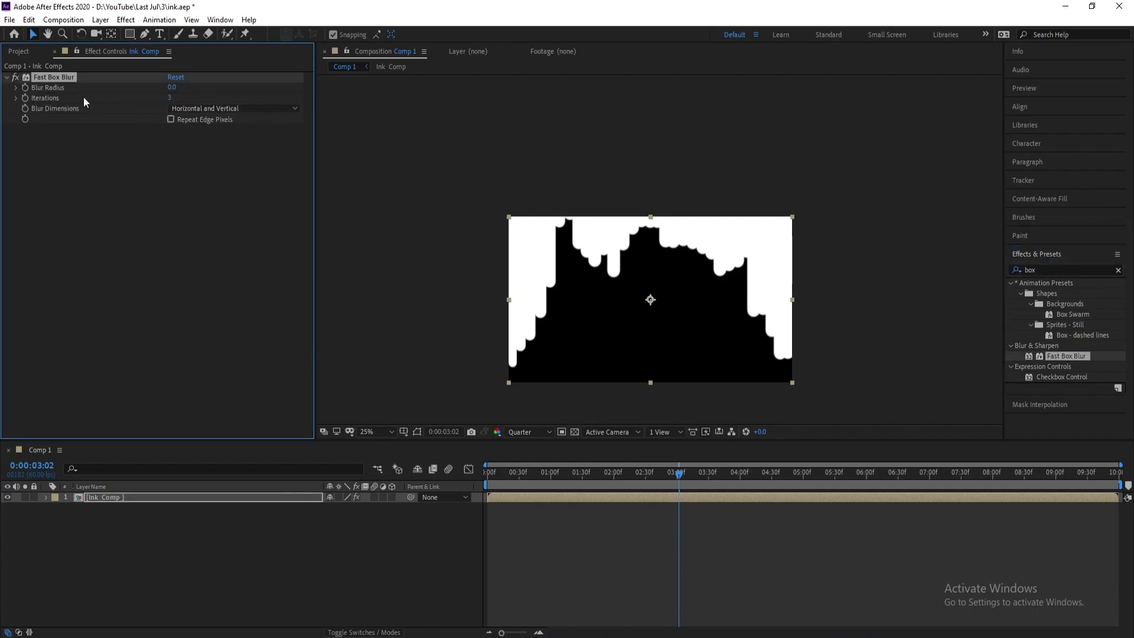
Step: Set the Fast Box Blur's Blur Radius to 16 and turn on Repeat Edge Pixels
left_click_drag(176, 92, 186, 91)
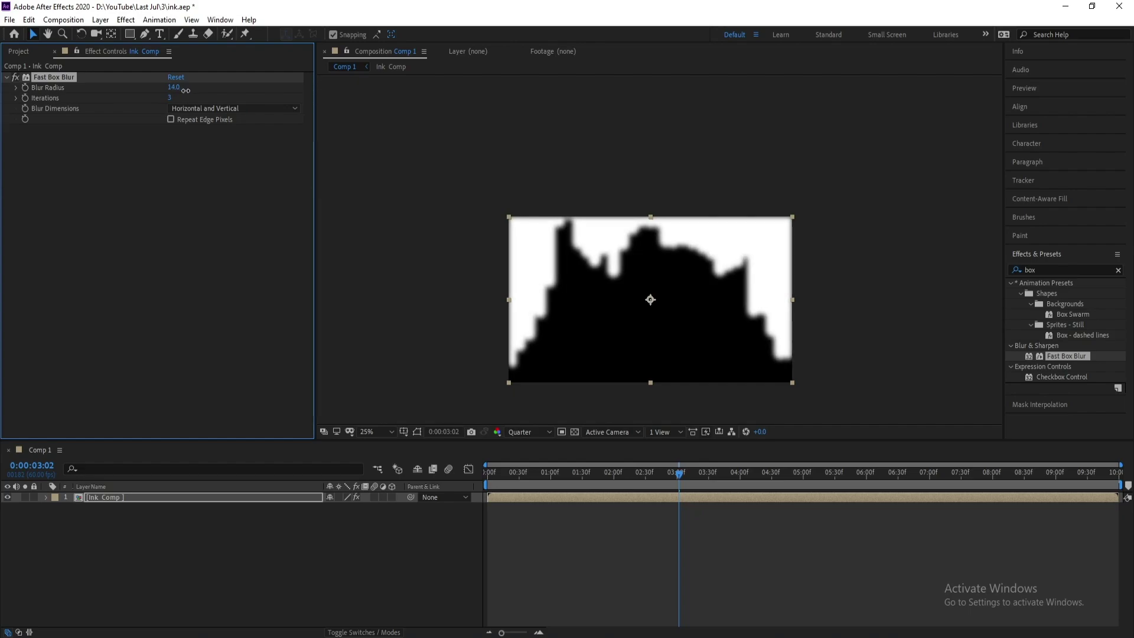
left_click(175, 88)
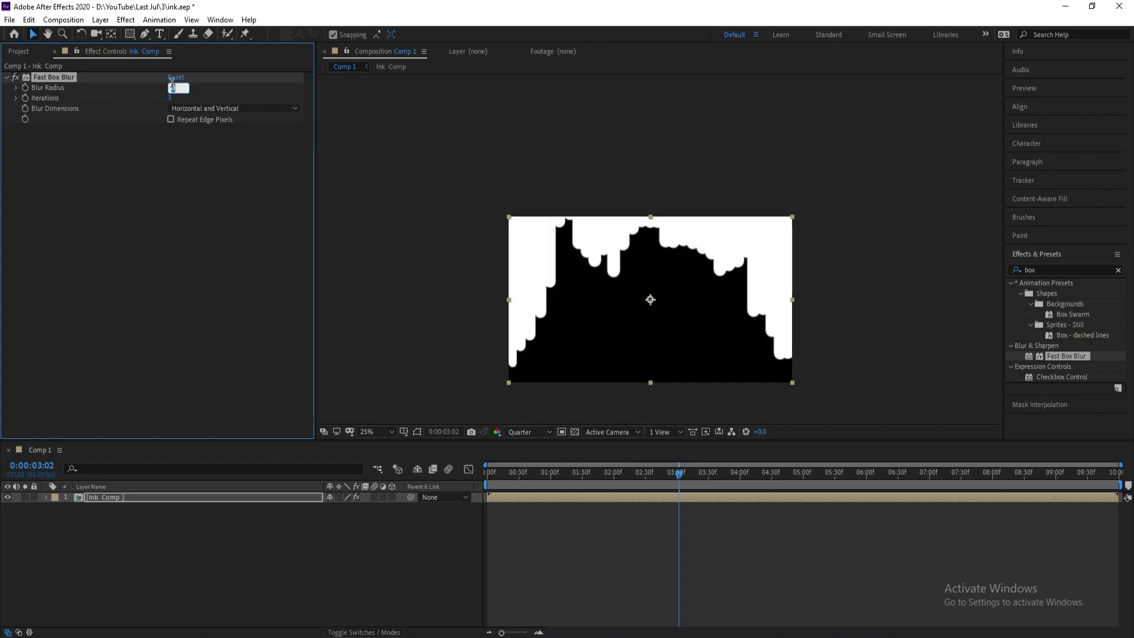
type("16")
left_click_drag(180, 90, 173, 90)
key("Return")
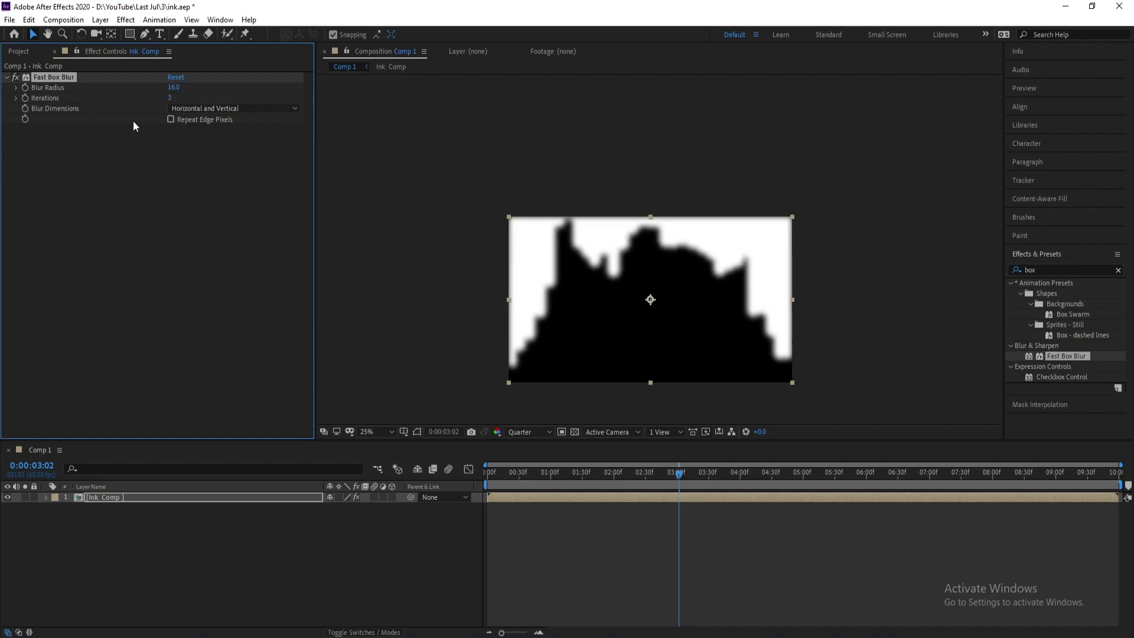
left_click(171, 119)
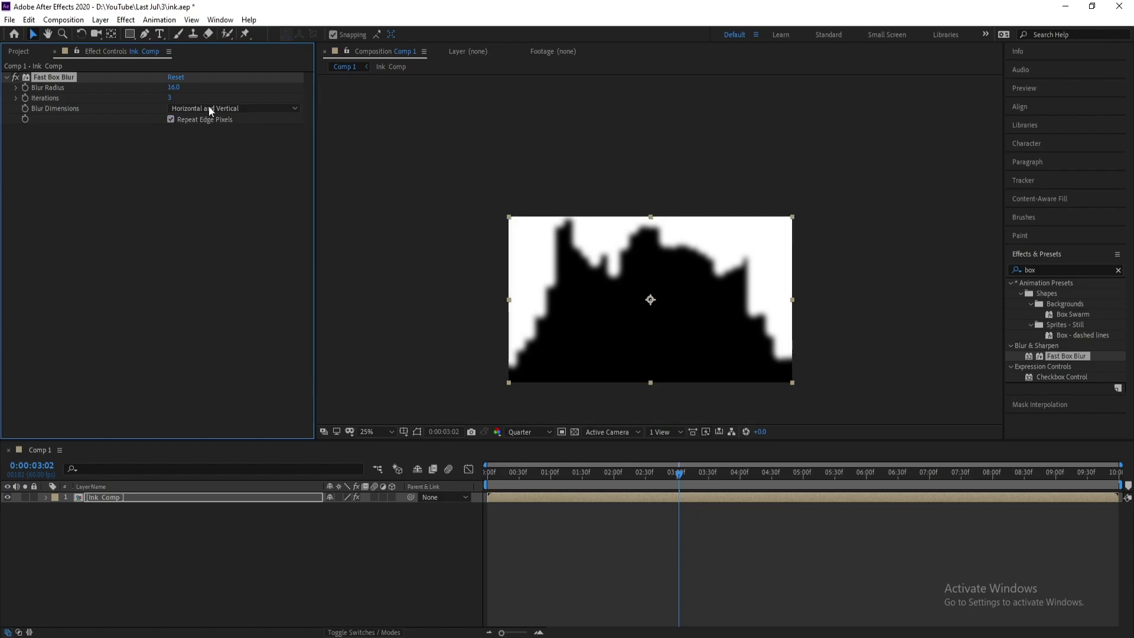
left_click_drag(751, 477, 715, 479)
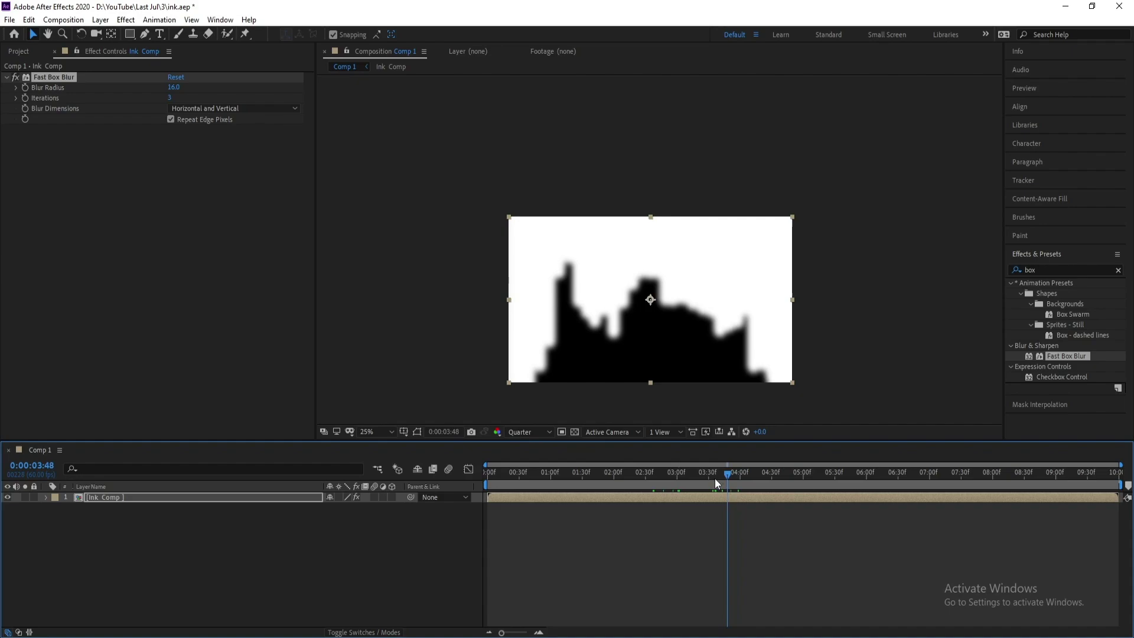
Step: Find the Roughen Edges effect and apply it to the Ink Comp layer after the blur
left_click(1055, 268)
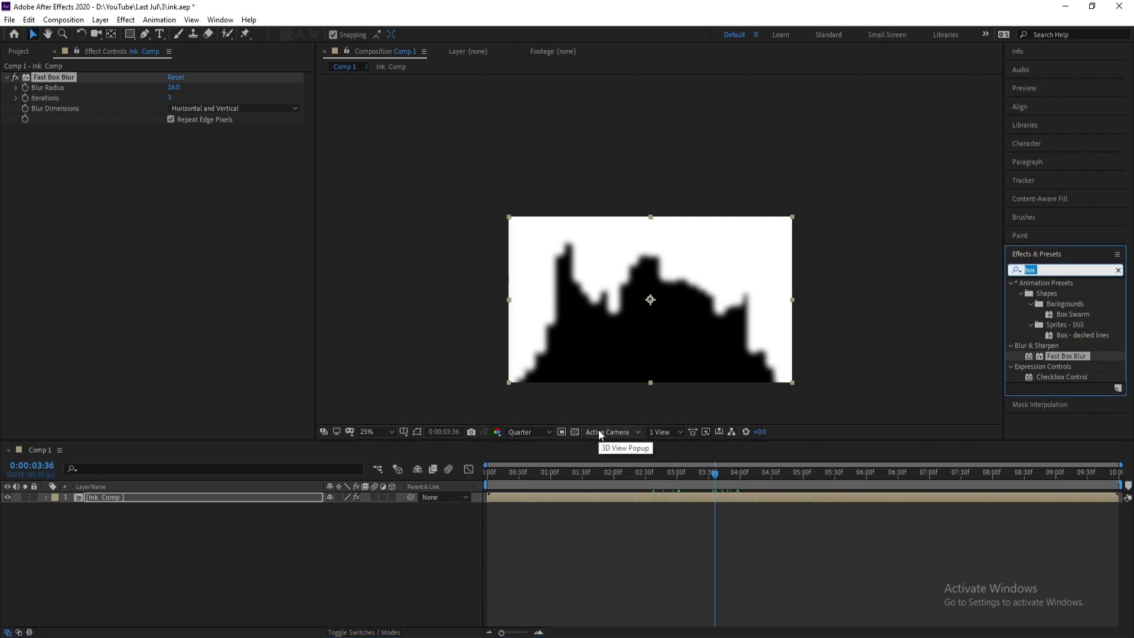
type("ro")
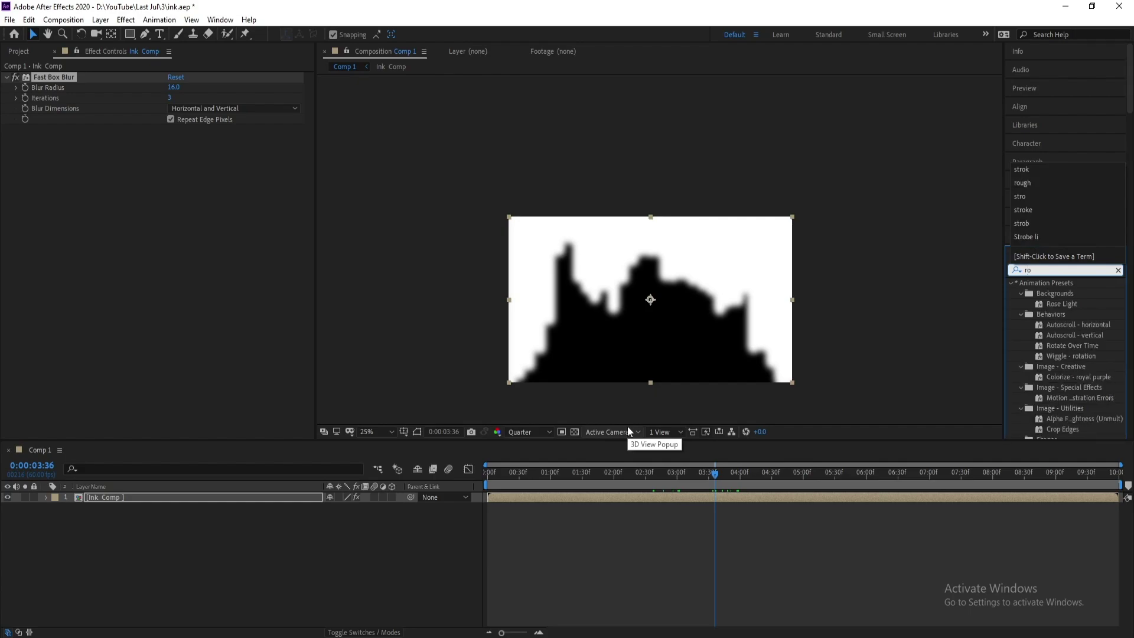
type("ugh")
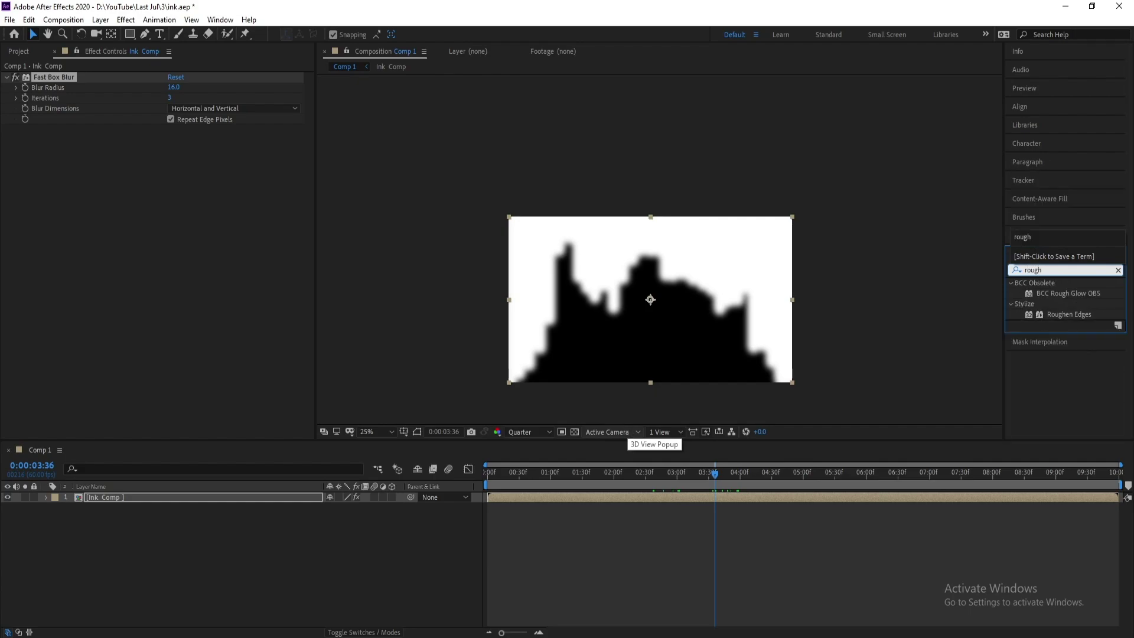
double_click(1055, 314)
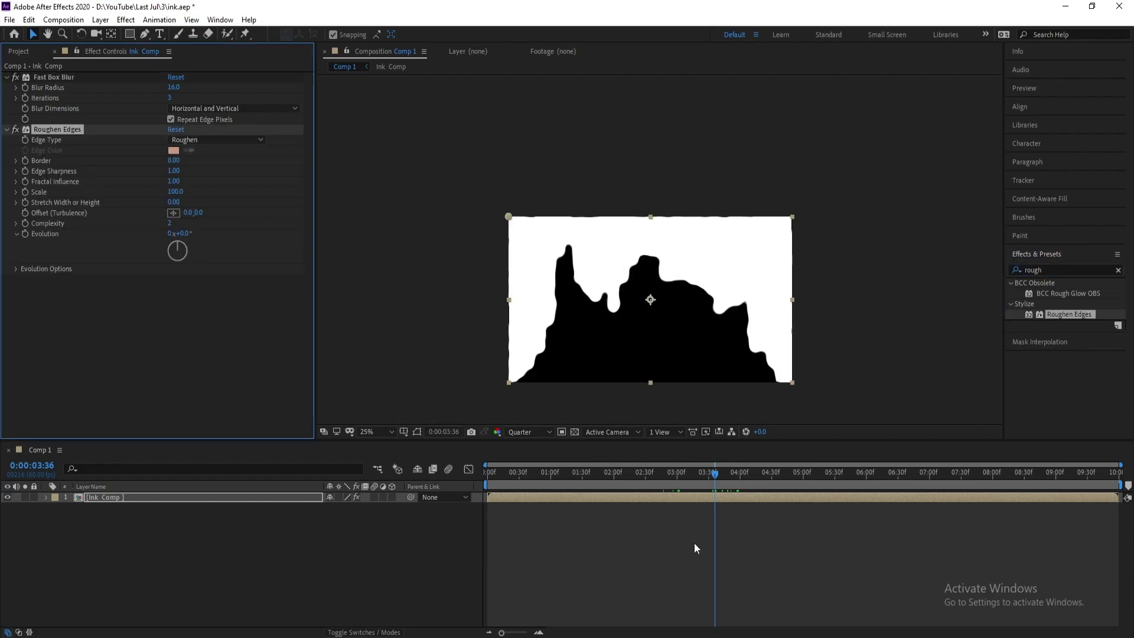
Step: Set Roughen Edges to Border 0, Edge Sharpness 1.23, Fractal Influence 0.98 and Scale 61
left_click_drag(679, 476, 753, 471)
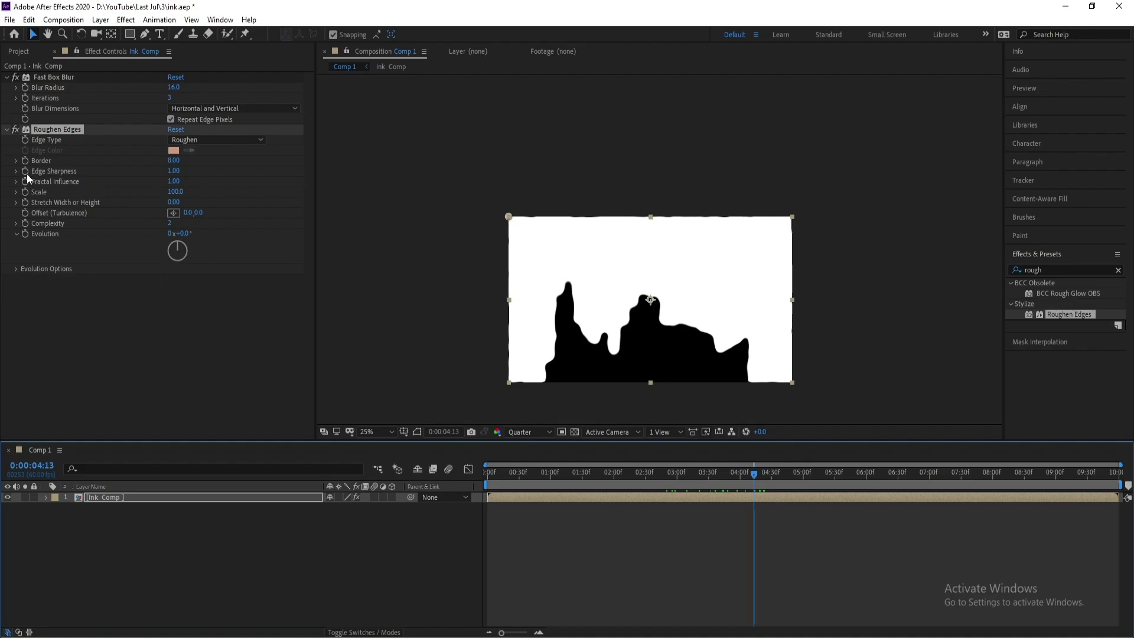
left_click_drag(173, 160, 141, 168)
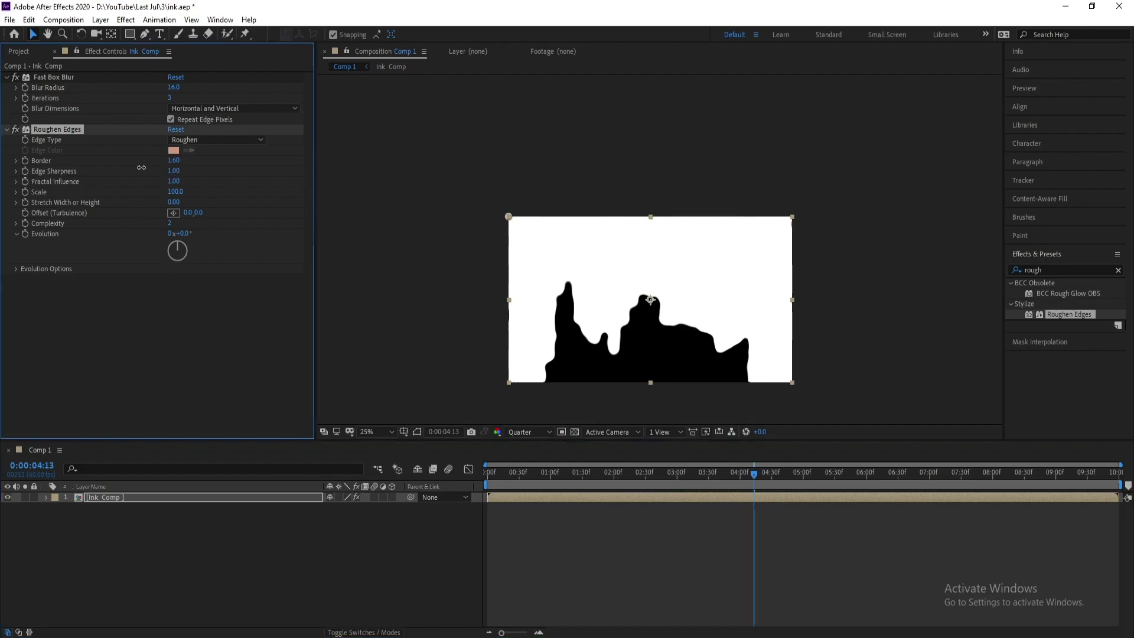
left_click_drag(71, 172, 35, 174)
left_click_drag(179, 192, 117, 200)
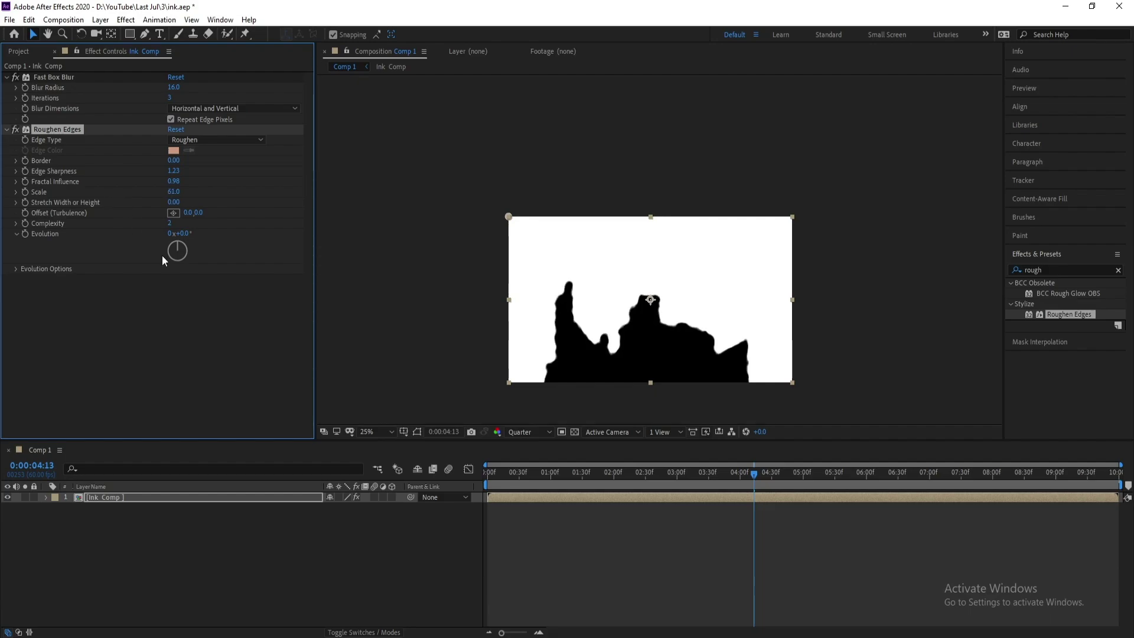
Step: Preview the blurred and roughened ink transition from the start of the composition
left_click_drag(511, 483, 482, 481)
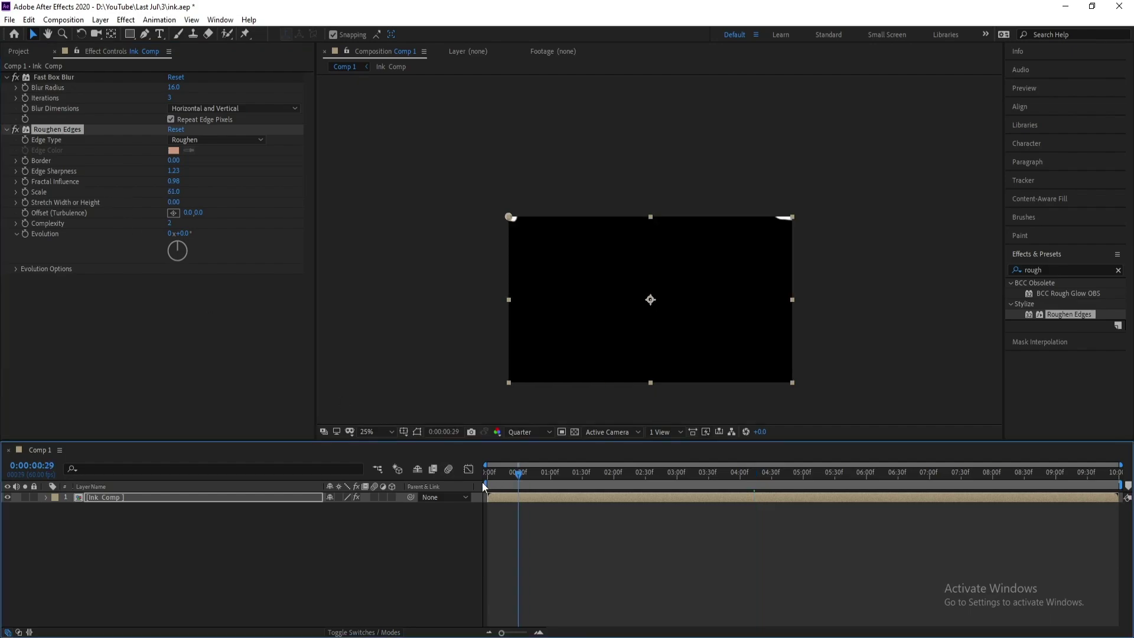
left_click(1038, 91)
left_click(1066, 105)
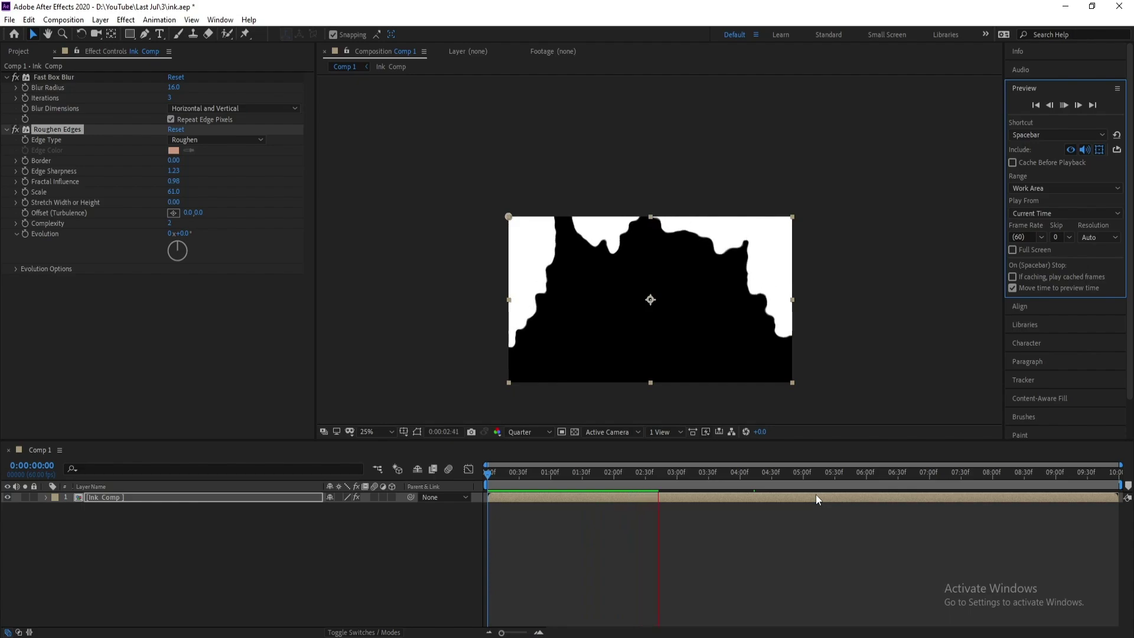
Step: Set the Roughen Edges Scale to 700 and preview the ink transition from 0:00:01:51
left_click(696, 476)
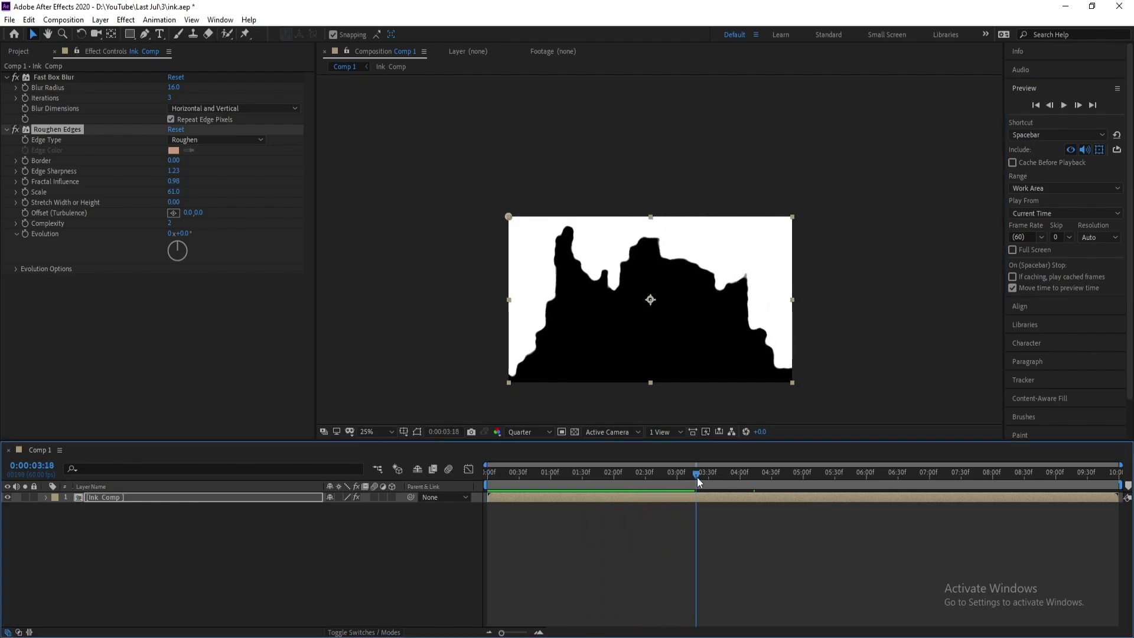
mouse_move(181, 193)
left_mouse_down()
mouse_move(465, 203)
mouse_move(701, 230)
left_mouse_up()
left_click(661, 482)
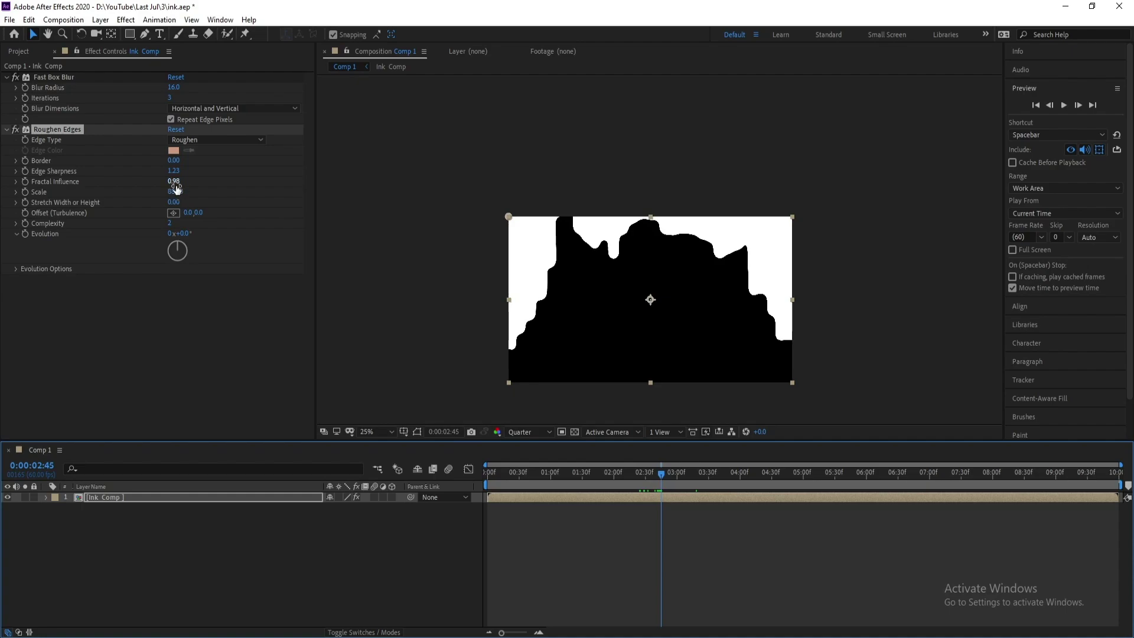
mouse_move(176, 194)
left_mouse_down()
mouse_move(153, 201)
mouse_move(187, 203)
mouse_move(208, 172)
mouse_move(244, 173)
mouse_move(146, 173)
mouse_move(201, 197)
mouse_move(155, 200)
mouse_move(172, 203)
left_mouse_up()
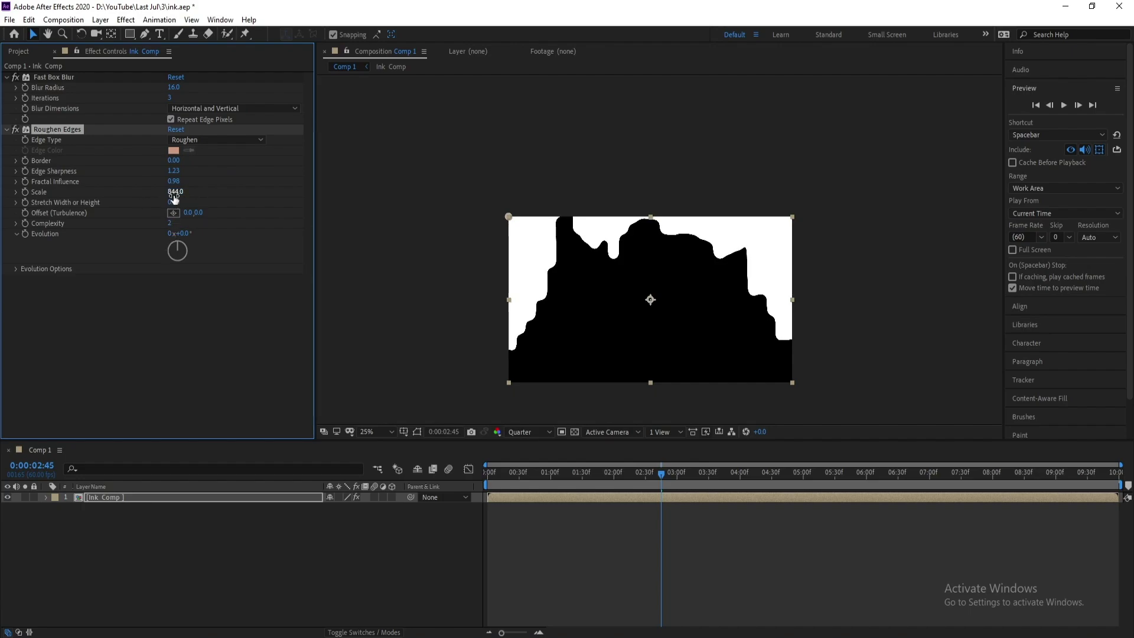
type("700")
key("Return")
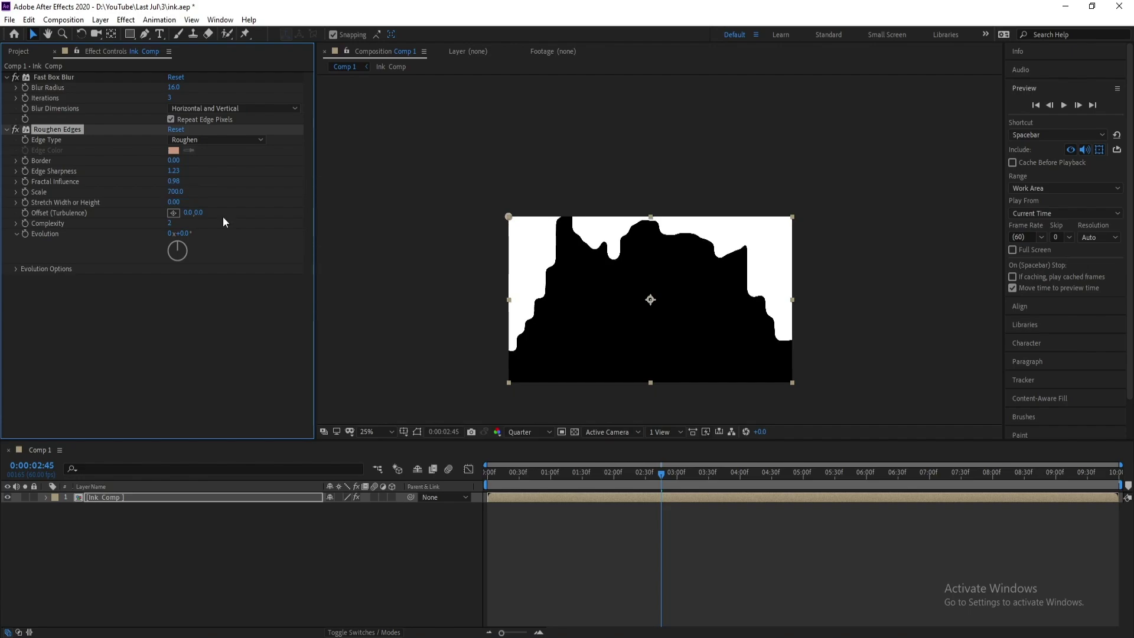
left_click(604, 478)
left_click(1064, 105)
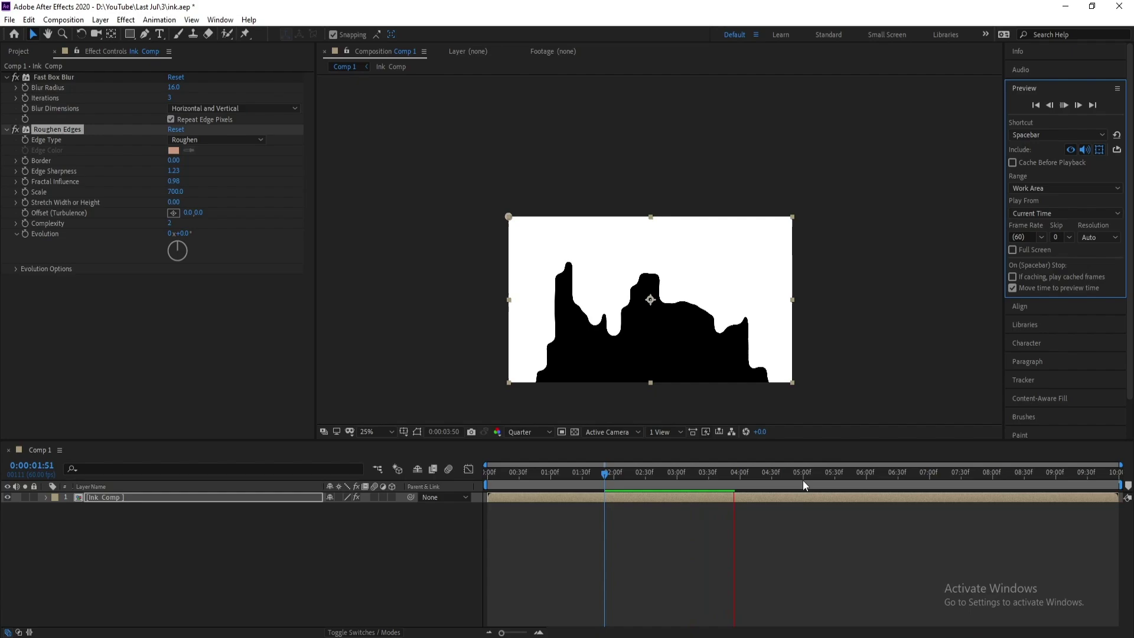
left_click(604, 476)
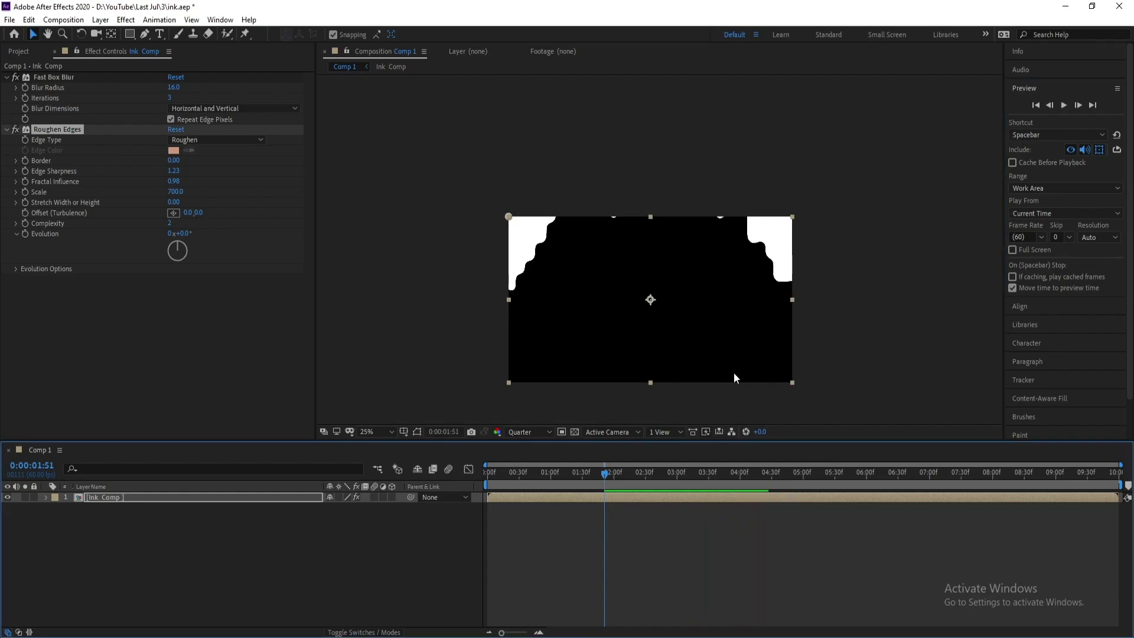
left_click(1065, 105)
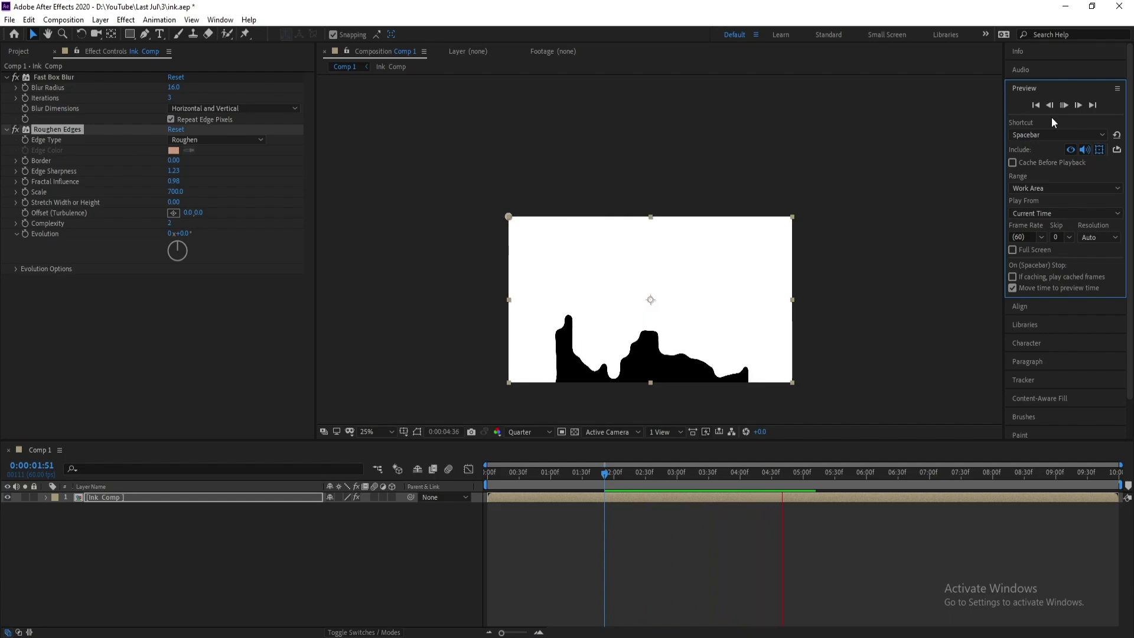
Step: Set the Fast Box Blur's Blur Radius to 22, then play the ink transition from the start and scrub through it
left_click_drag(636, 477, 684, 476)
mouse_move(174, 88)
left_mouse_down()
mouse_move(208, 95)
mouse_move(179, 107)
mouse_move(199, 110)
left_mouse_up()
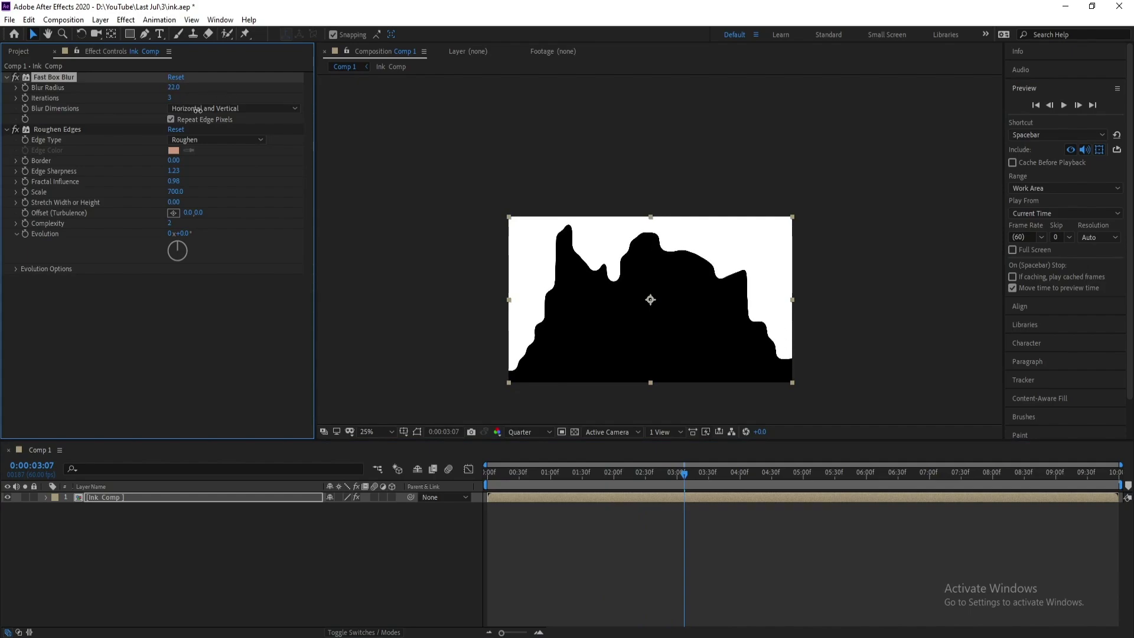
left_click(569, 473)
key("Home")
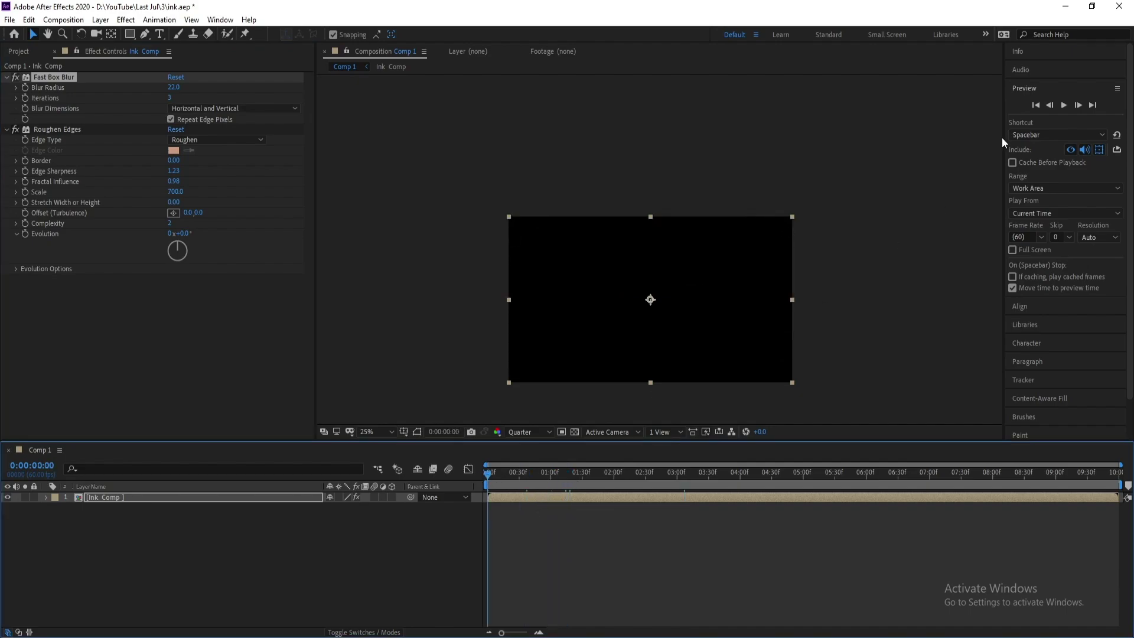
left_click(1066, 105)
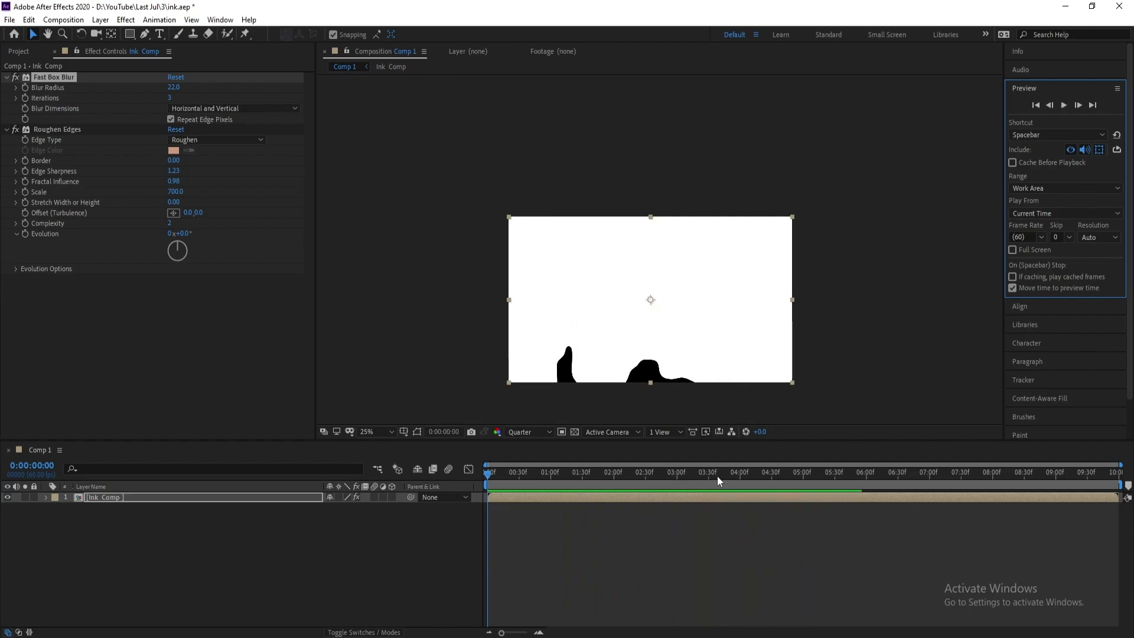
mouse_move(717, 476)
left_mouse_down()
mouse_move(779, 477)
mouse_move(632, 508)
mouse_move(777, 498)
left_mouse_up()
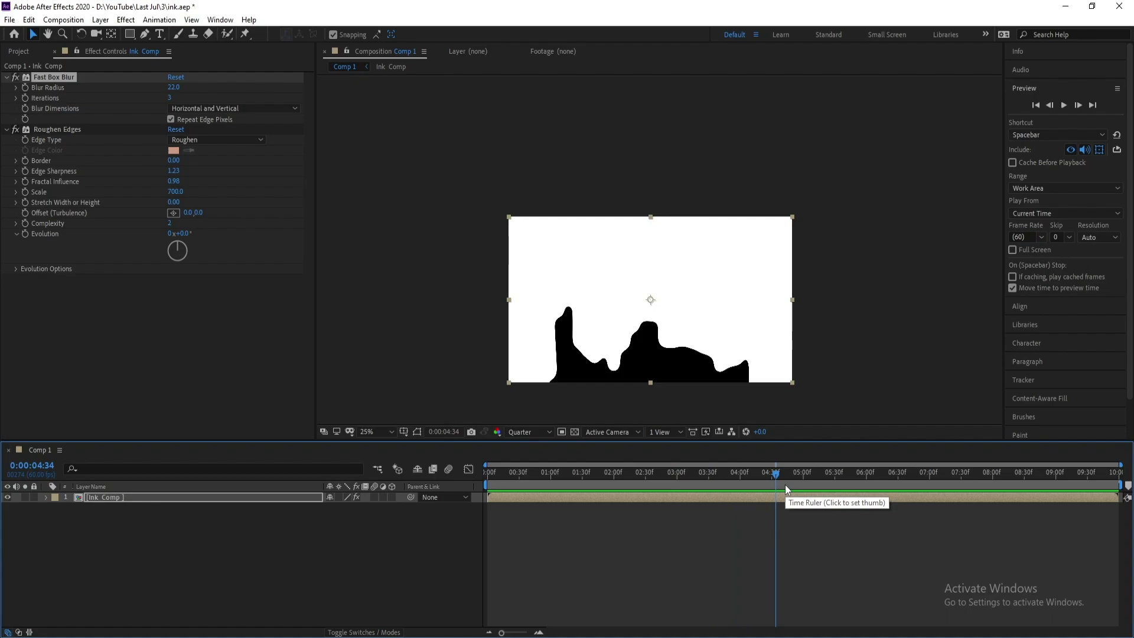
mouse_move(784, 484)
left_mouse_down()
mouse_move(626, 510)
mouse_move(739, 487)
mouse_move(668, 494)
left_mouse_up()
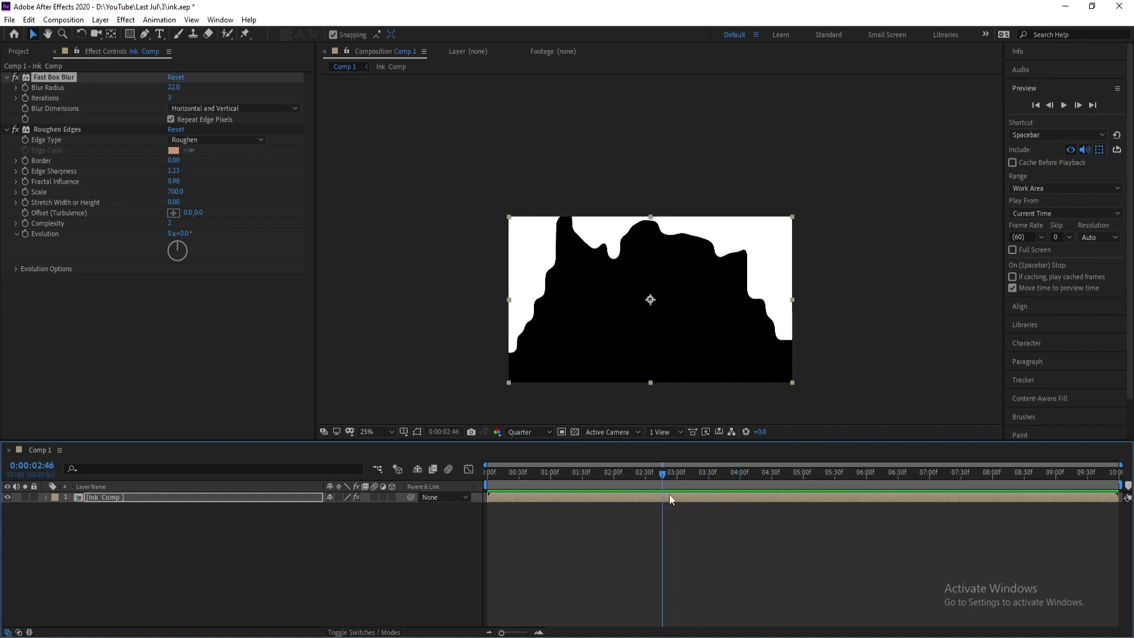
left_click(1065, 105)
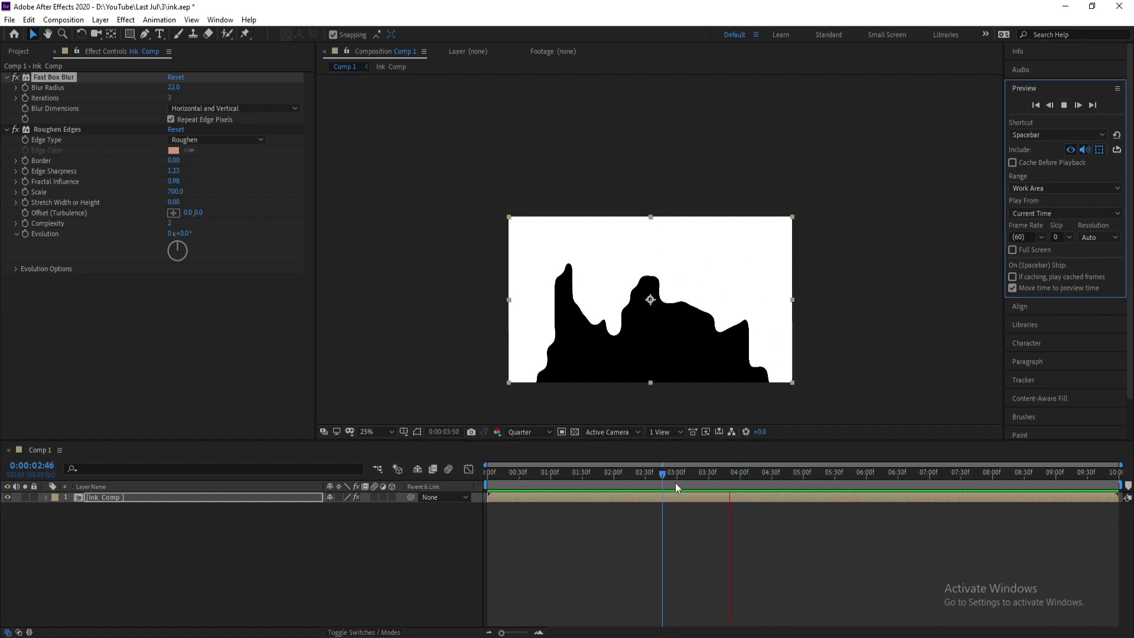
mouse_move(671, 482)
left_mouse_down()
mouse_move(685, 482)
mouse_move(661, 487)
mouse_move(707, 487)
left_mouse_up()
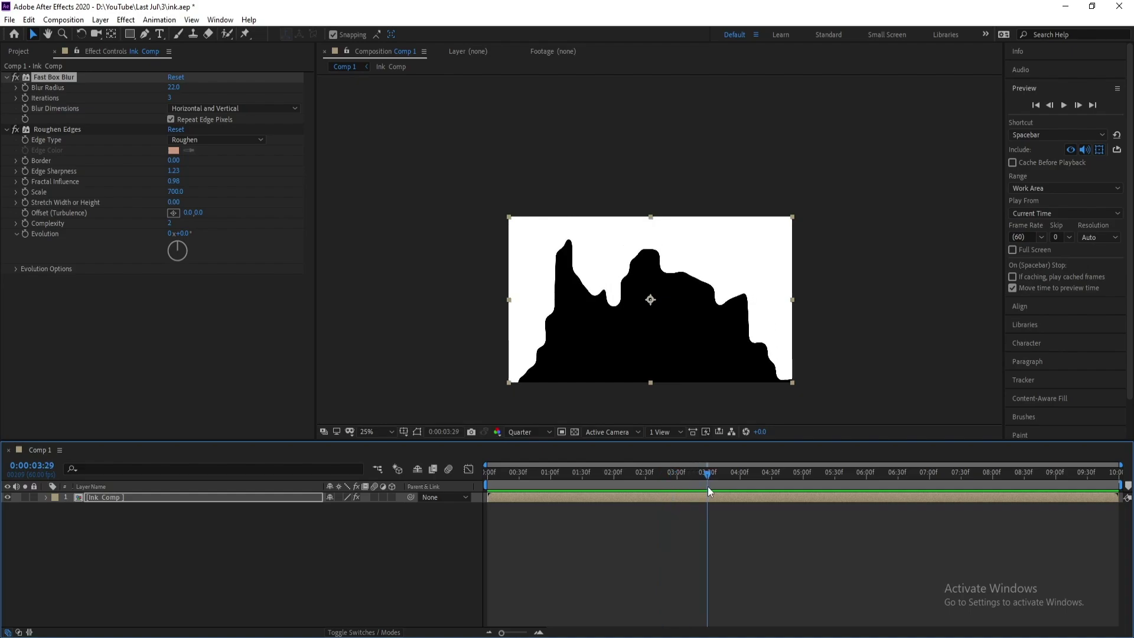